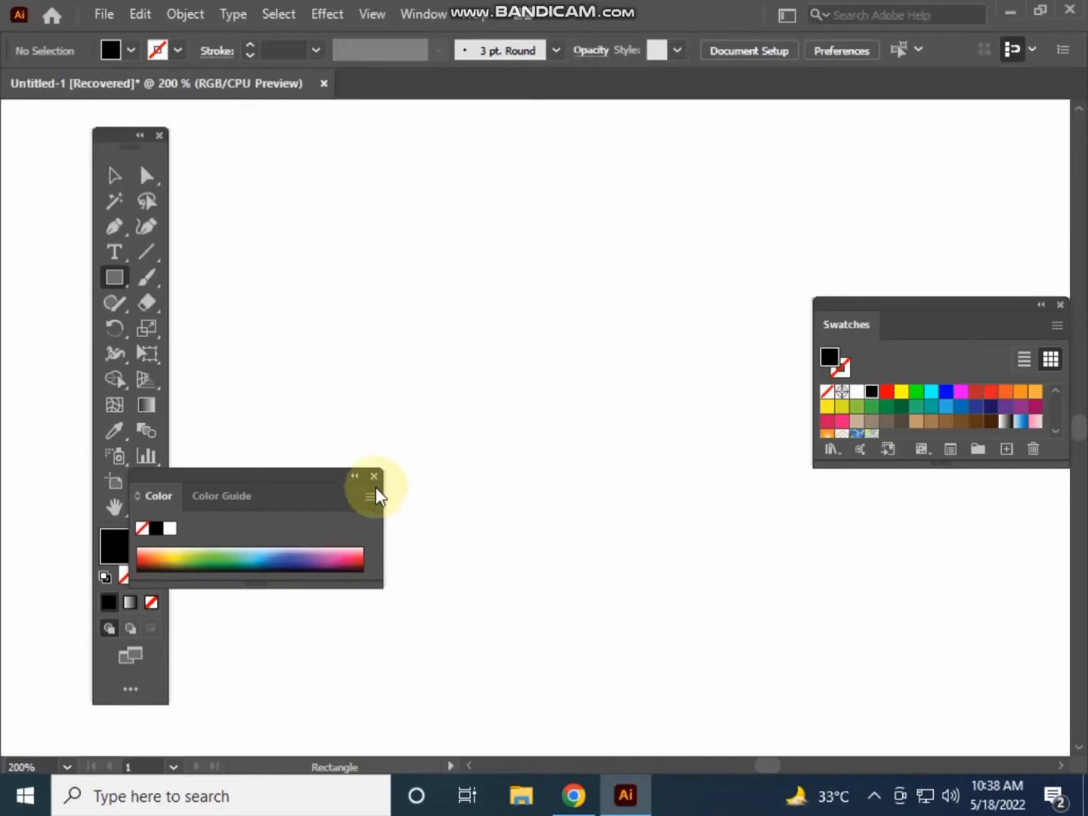
# - Draw a tall black rectangle near the page centre
pyautogui.click(373, 476)
pyautogui.moveTo(466, 281); pyautogui.dragTo(519, 433)
pyautogui.click(146, 180)
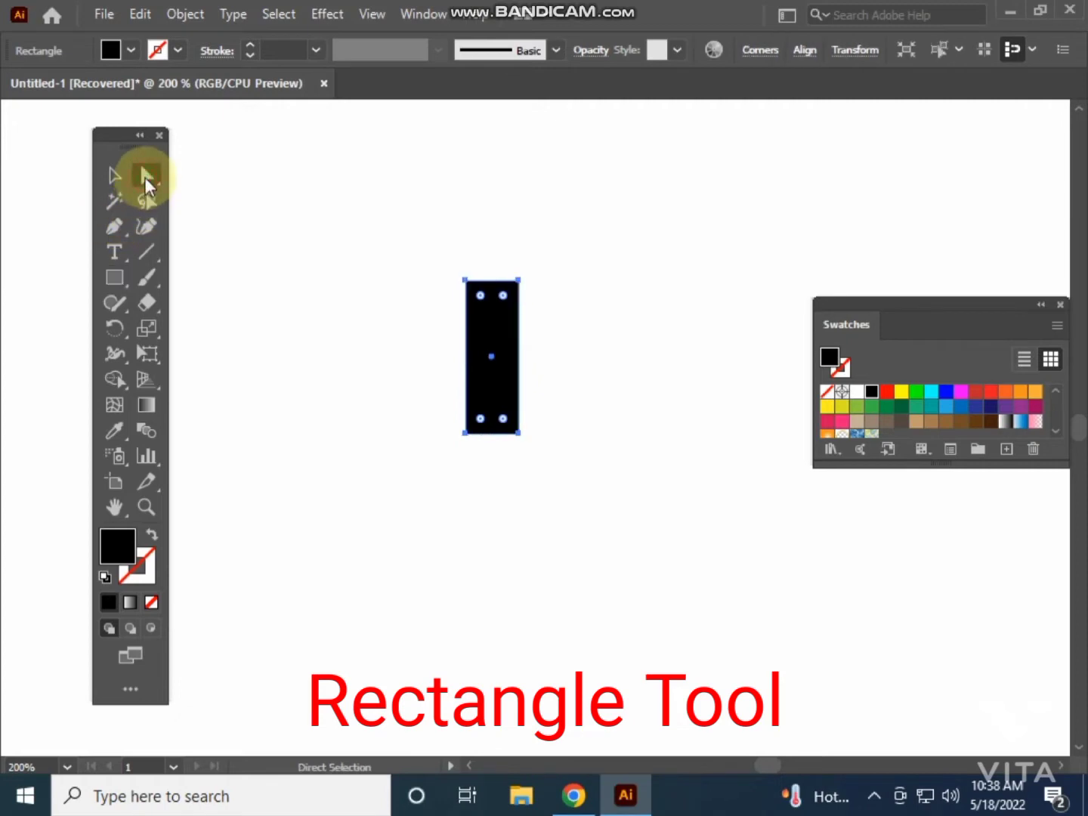
pyautogui.click(111, 177)
pyautogui.click(331, 191)
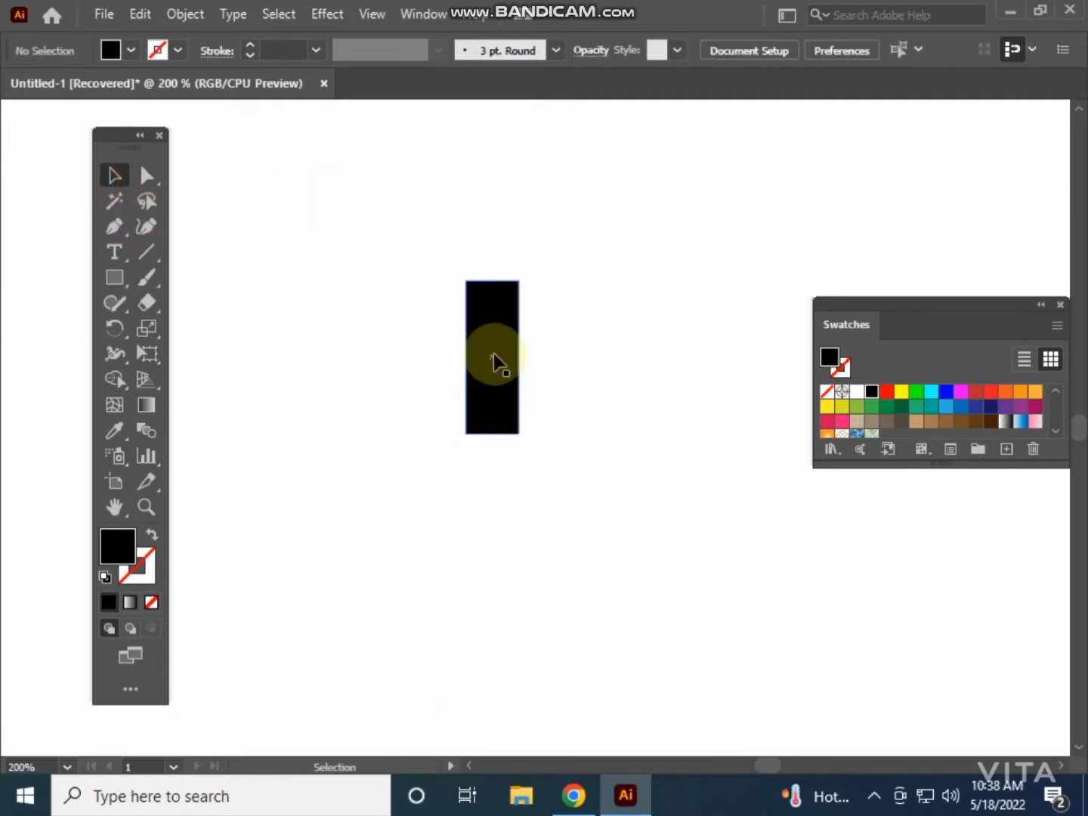
# - Round the rectangle's corners fully into a capsule shape
pyautogui.keyDown('alt'); pyautogui.scroll(1, 493, 354); pyautogui.keyUp('alt')
pyautogui.moveTo(492, 353); pyautogui.dragTo(506, 371)
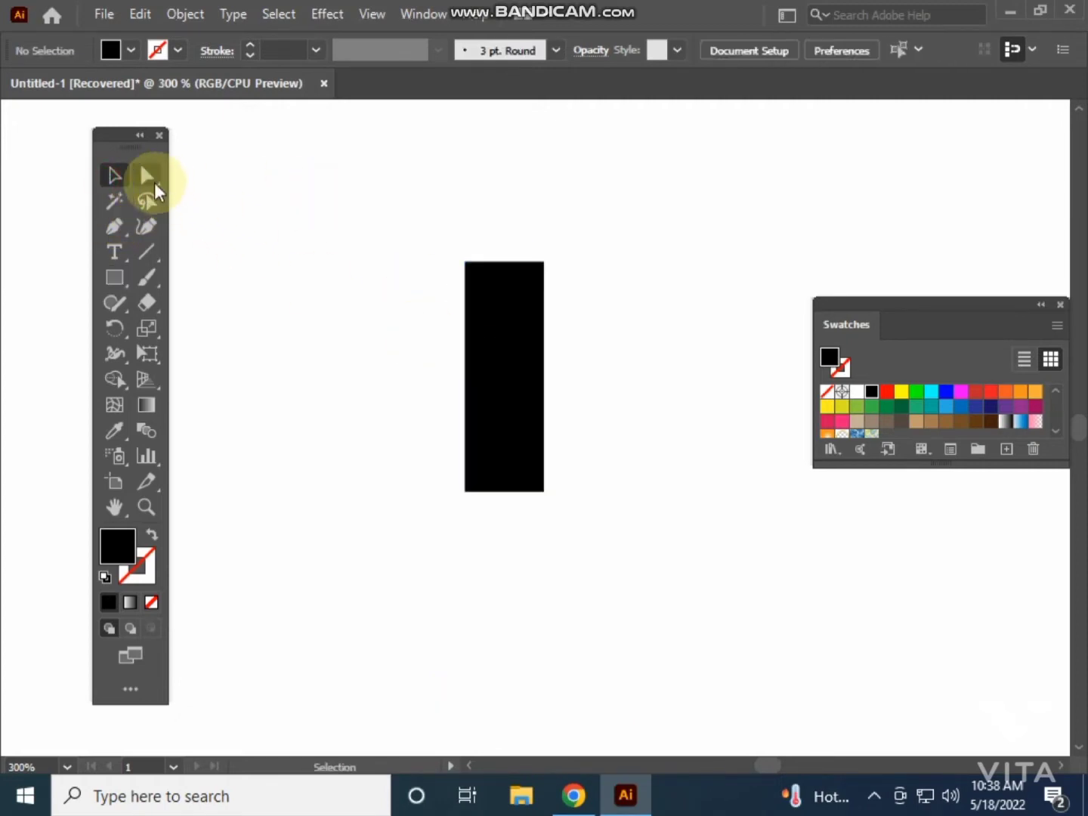
pyautogui.moveTo(564, 401); pyautogui.dragTo(447, 228)
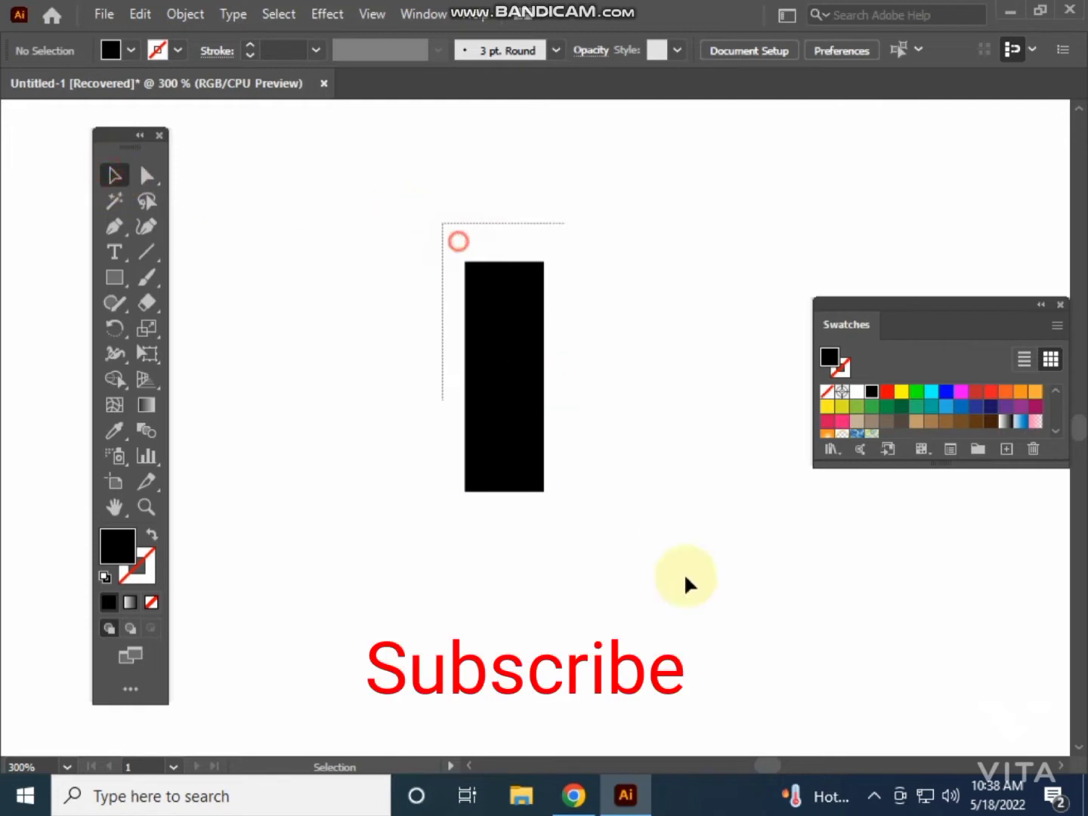
pyautogui.click(146, 176)
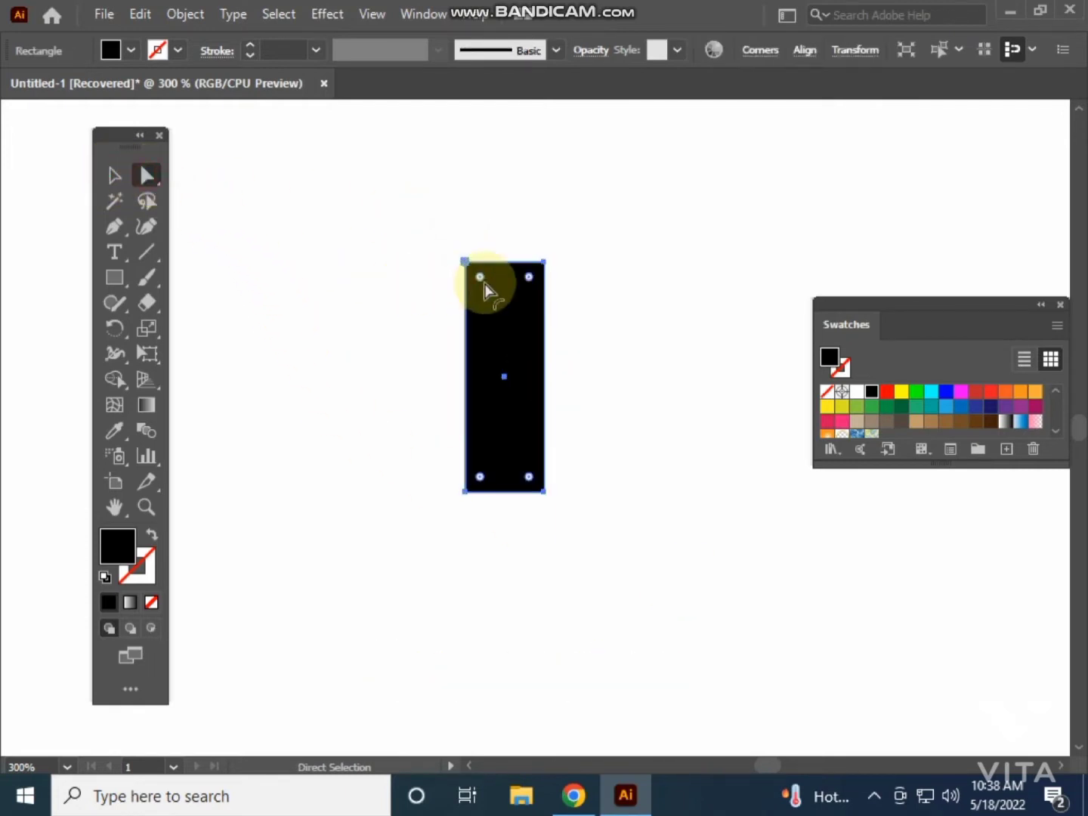
pyautogui.moveTo(479, 280); pyautogui.dragTo(502, 324)
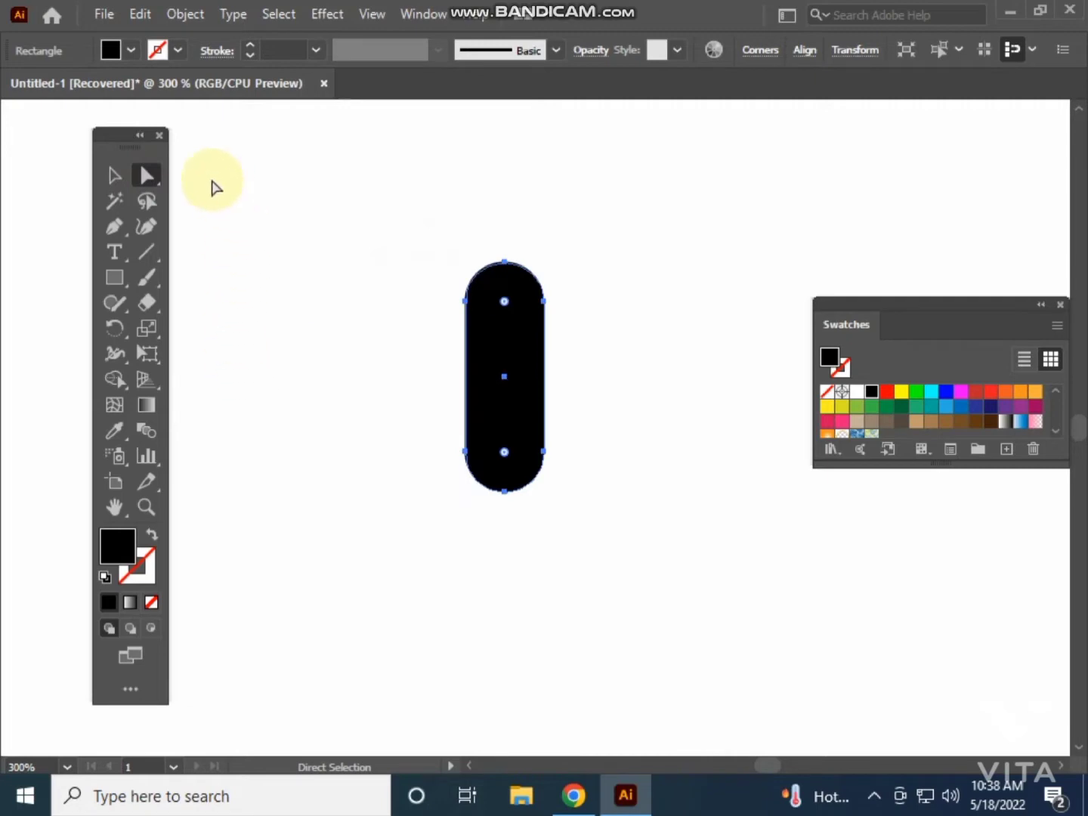
pyautogui.click(295, 195)
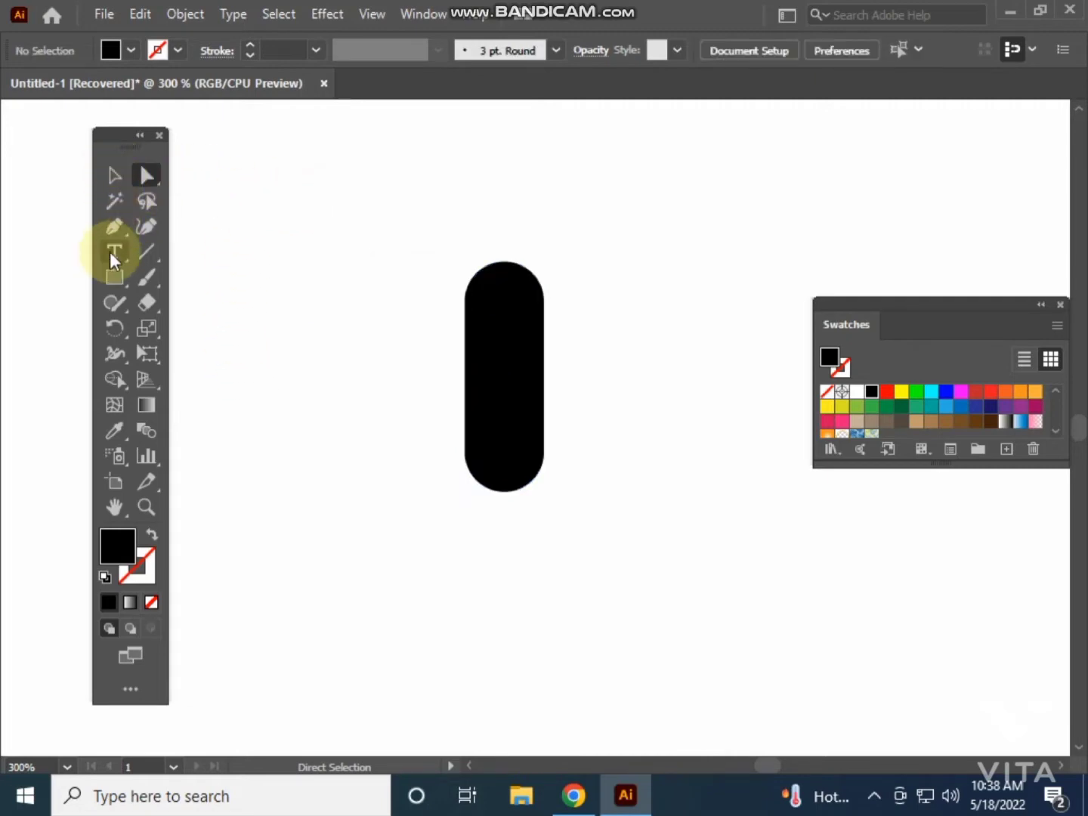
# - Draw a thin red bar across the pill's upper left edge
pyautogui.moveTo(119, 280); pyautogui.dragTo(164, 282)
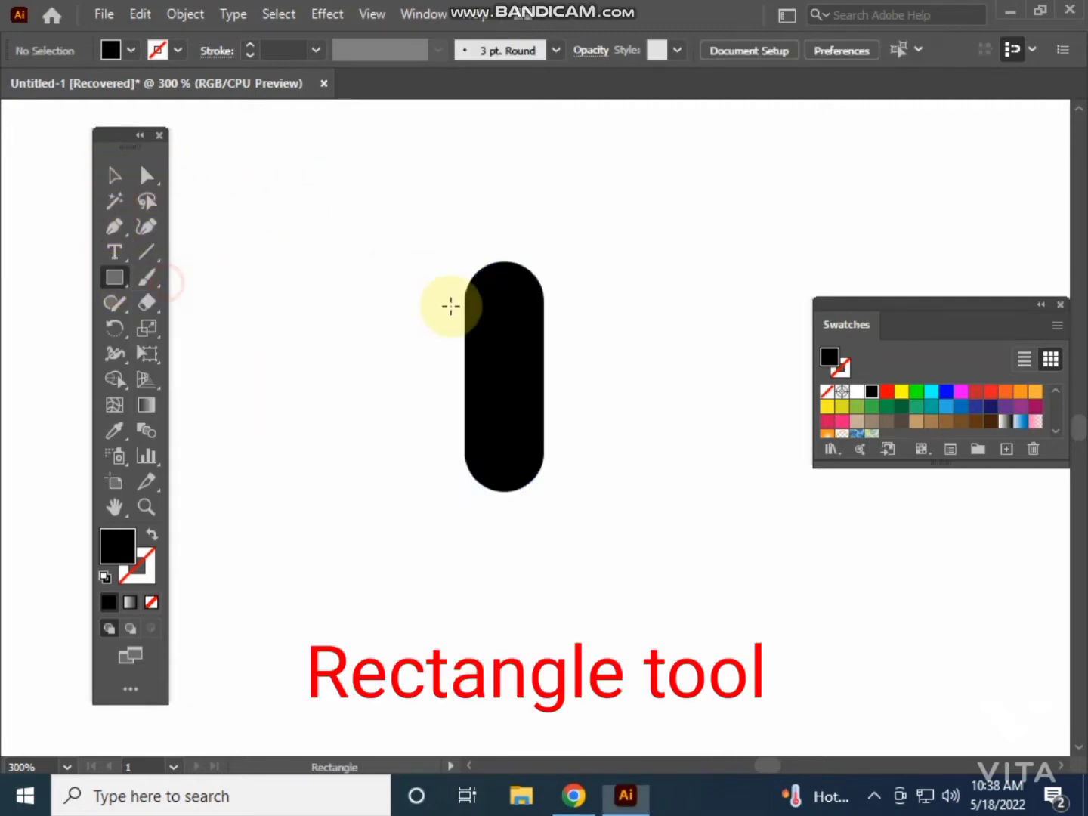
pyautogui.scroll(2, 453, 305)
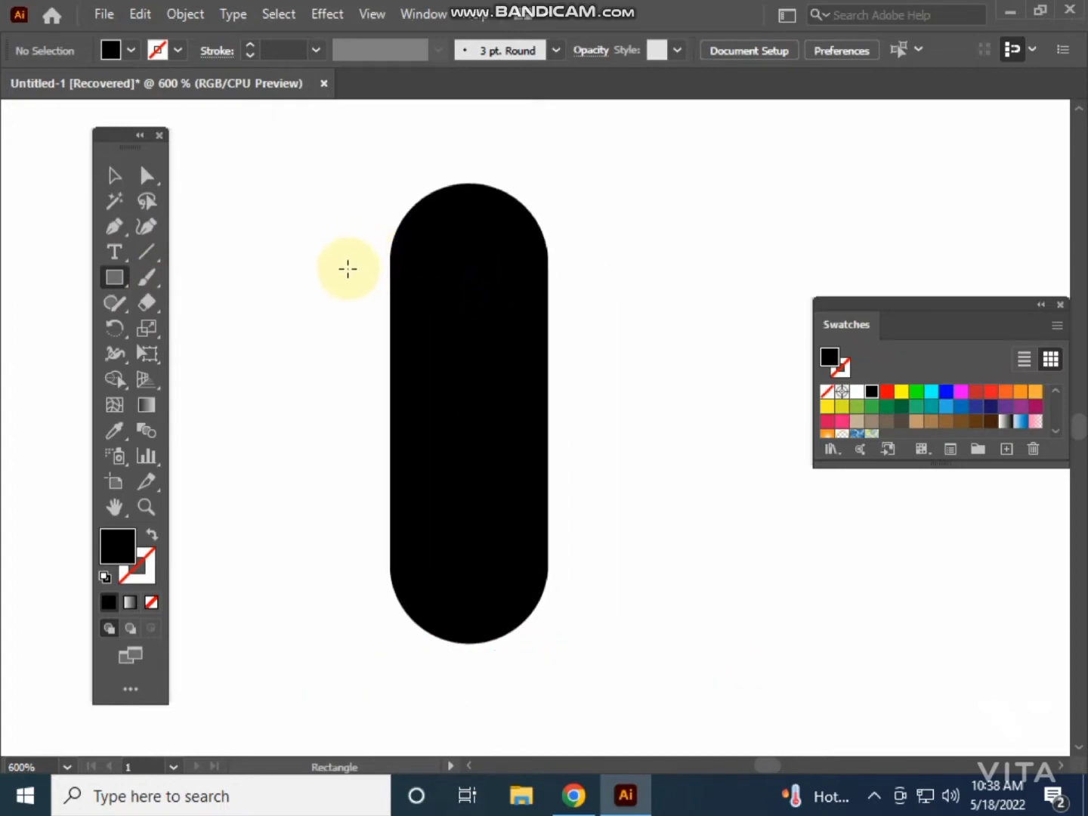
pyautogui.moveTo(347, 269); pyautogui.dragTo(466, 284)
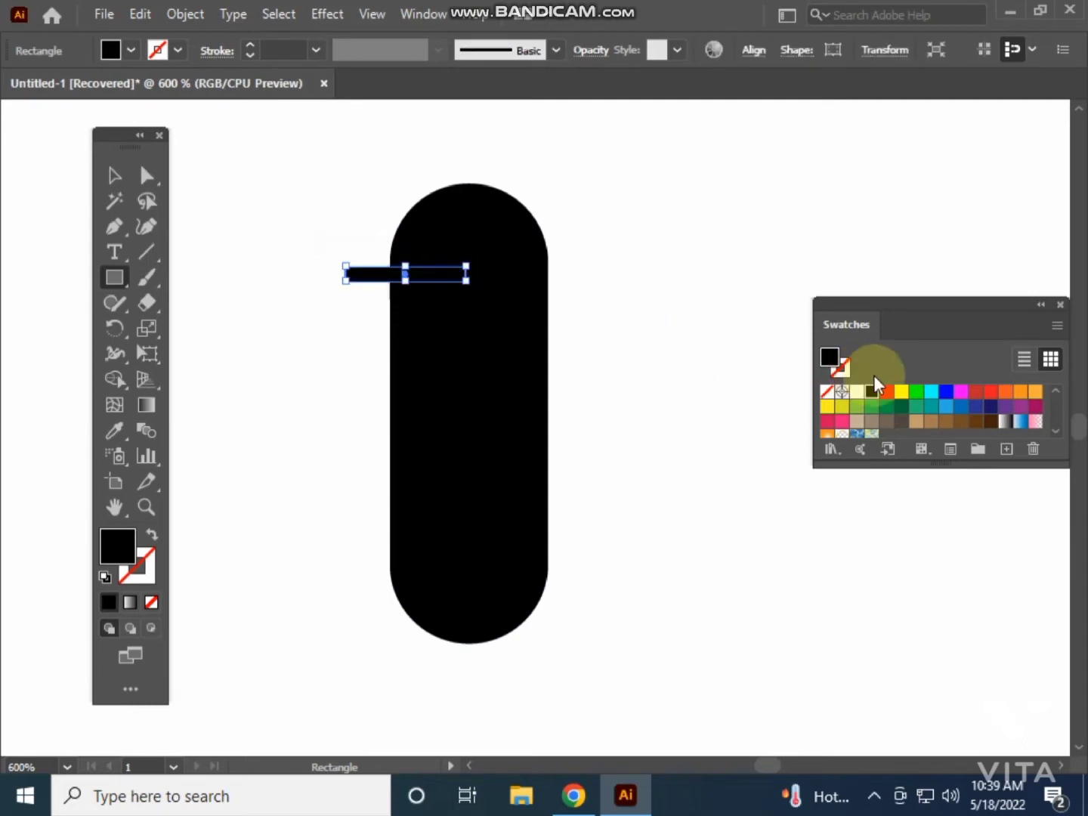
pyautogui.click(887, 391)
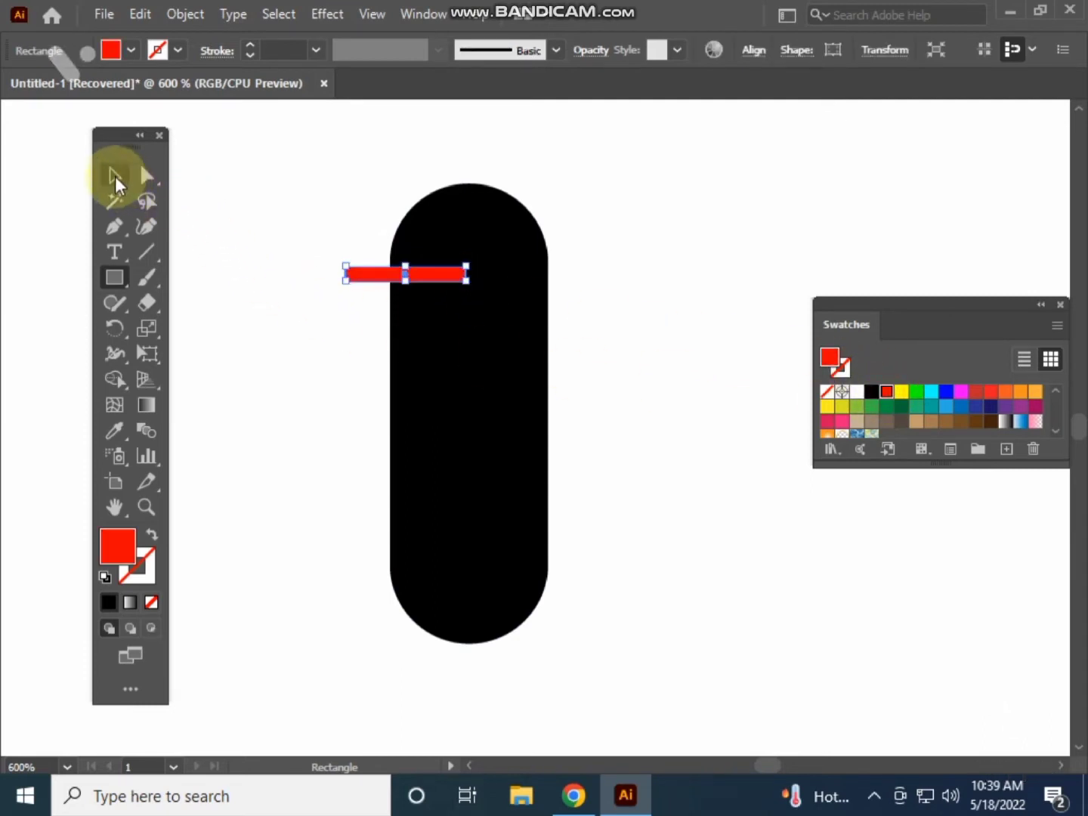
pyautogui.click(114, 175)
pyautogui.click(253, 160)
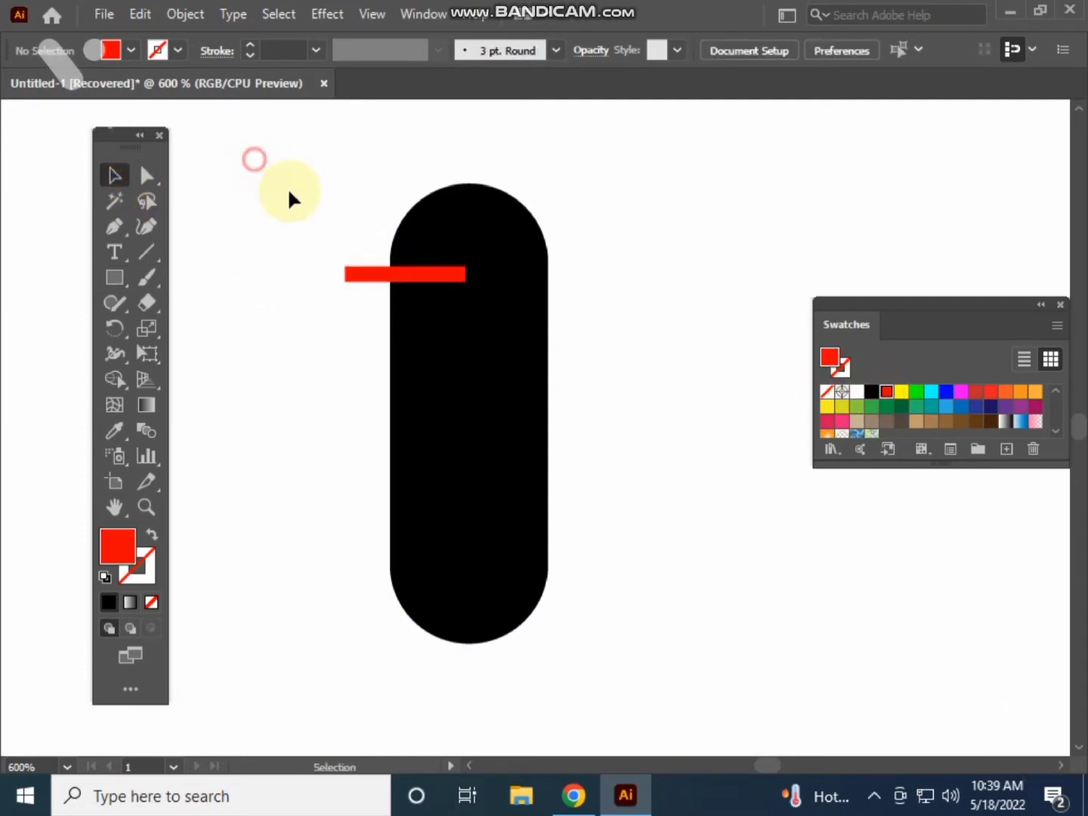
# - Duplicate the red bar downward with Ctrl+D into nine evenly spaced bars
pyautogui.moveTo(389, 281); pyautogui.dragTo(390, 290)
pyautogui.click(372, 286)
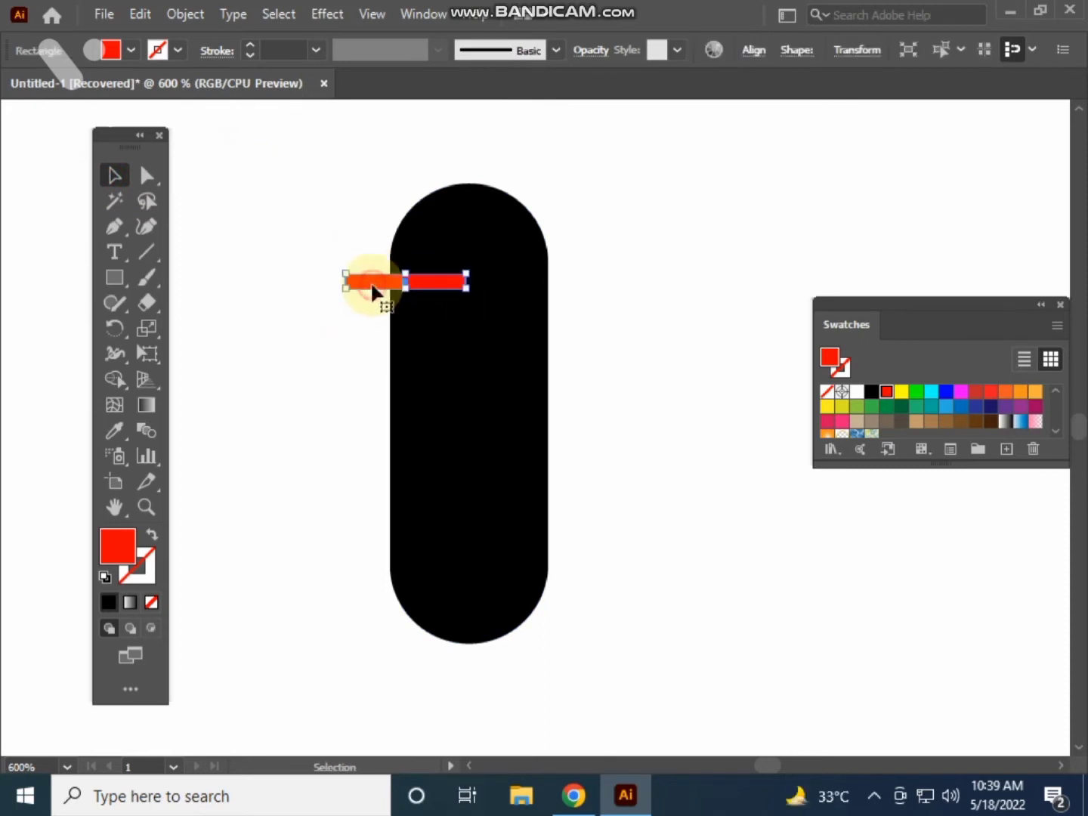
pyautogui.moveTo(375, 292); pyautogui.dragTo(375, 319)
pyautogui.hotkey('ctrl', 'd')
pyautogui.hotkey('ctrl', 'd')
pyautogui.hotkey('ctrl', 'd')
pyautogui.hotkey('ctrl', 'd')
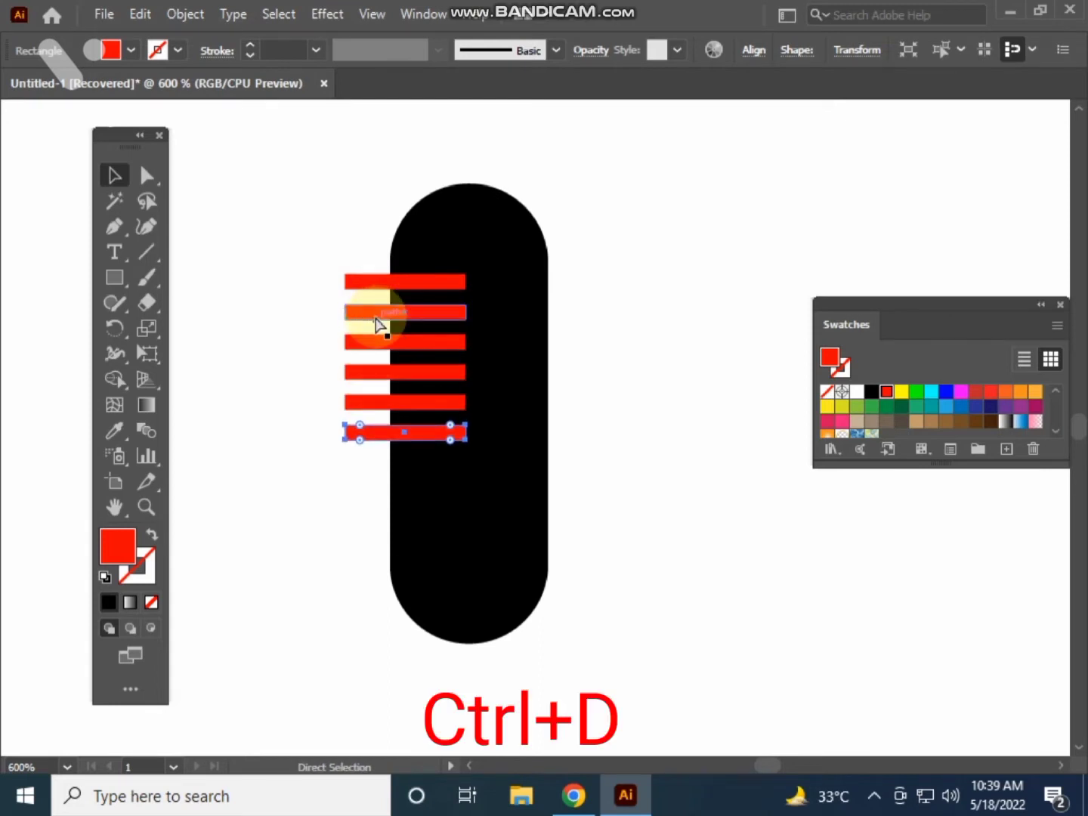
pyautogui.hotkey('ctrl', 'd')
pyautogui.hotkey('ctrl', 'd')
pyautogui.hotkey('ctrl', 'd')
pyautogui.click(298, 430)
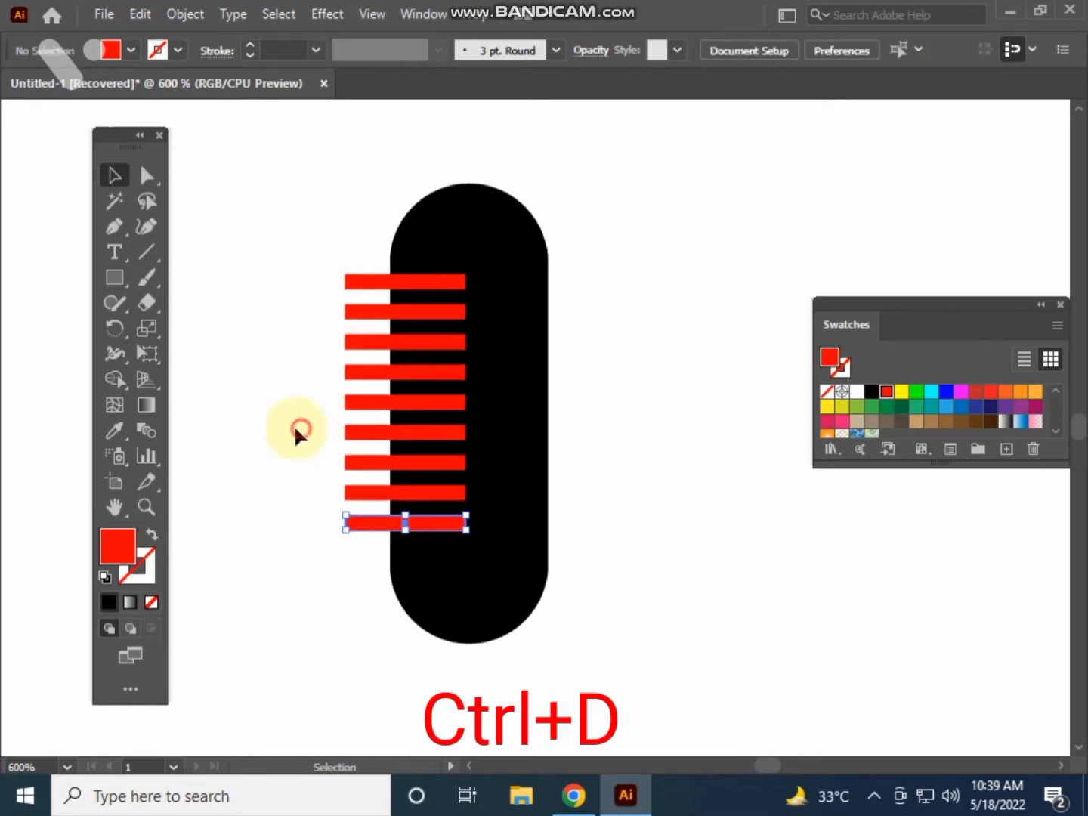
pyautogui.moveTo(275, 401); pyautogui.dragTo(291, 429)
pyautogui.moveTo(332, 243)
pyautogui.mouseDown()
pyautogui.moveTo(333, 224)
pyautogui.moveTo(600, 655)
pyautogui.mouseUp()
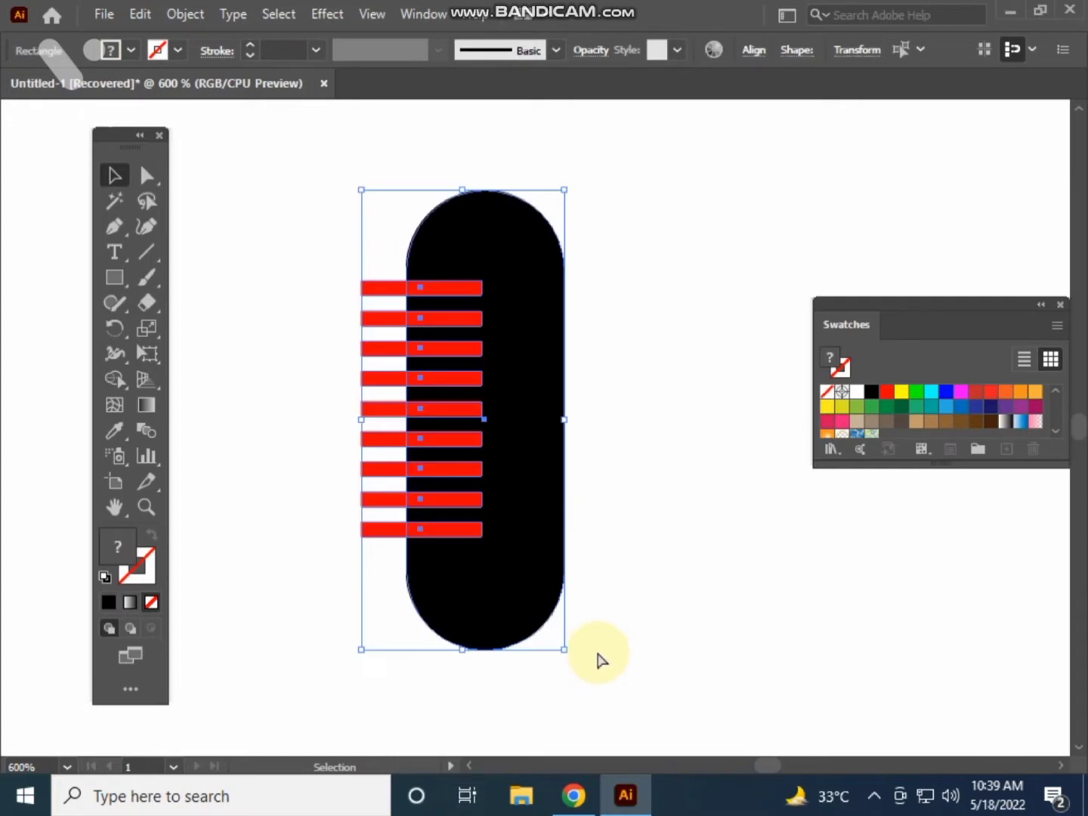
# - Open the Pathfinder panel (Ctrl+Shift+F9) and place it near the artwork
pyautogui.hotkey('ctrl', 'shift')
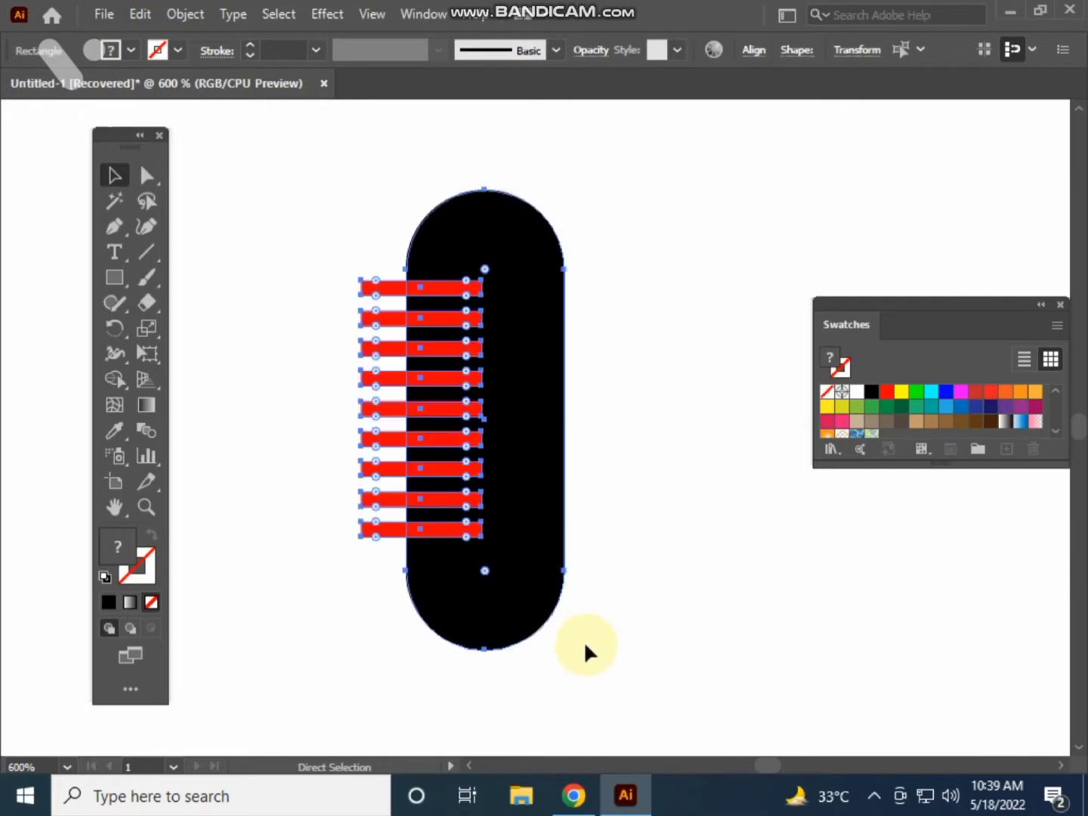
pyautogui.press('v')
pyautogui.click(661, 567)
pyautogui.moveTo(686, 552); pyautogui.dragTo(680, 551)
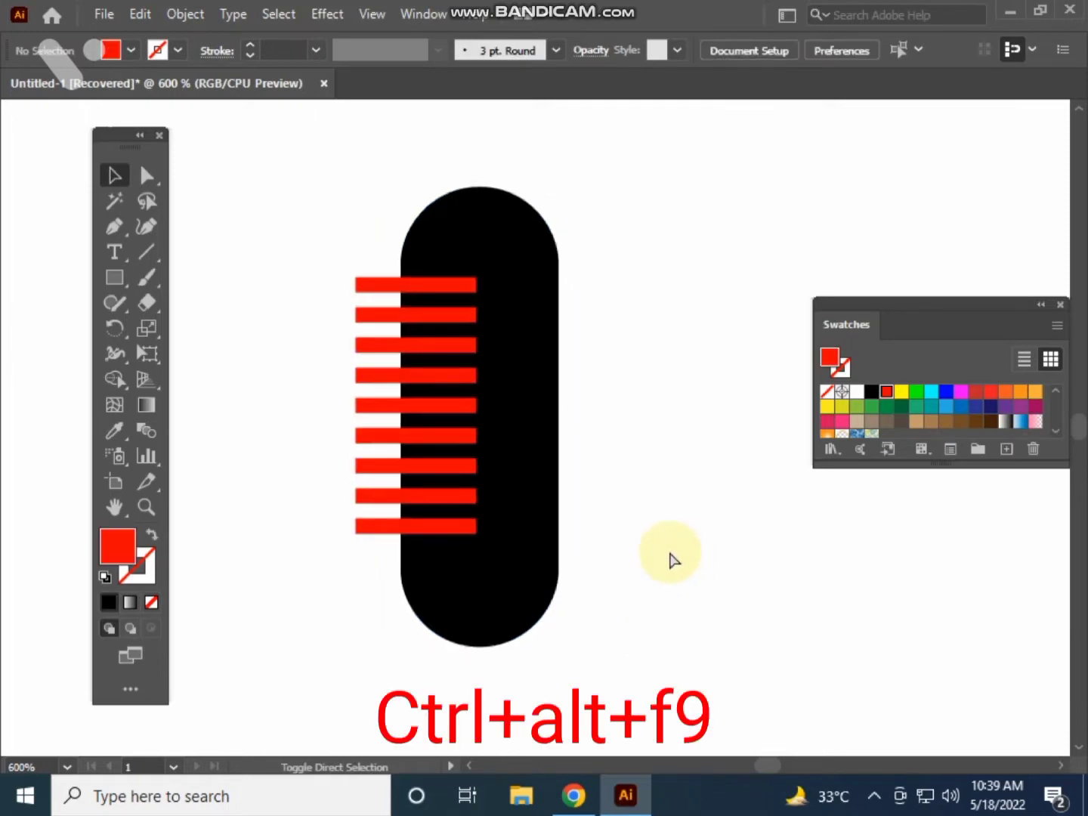
pyautogui.hotkey('ctrl', 'shift', 'F9')
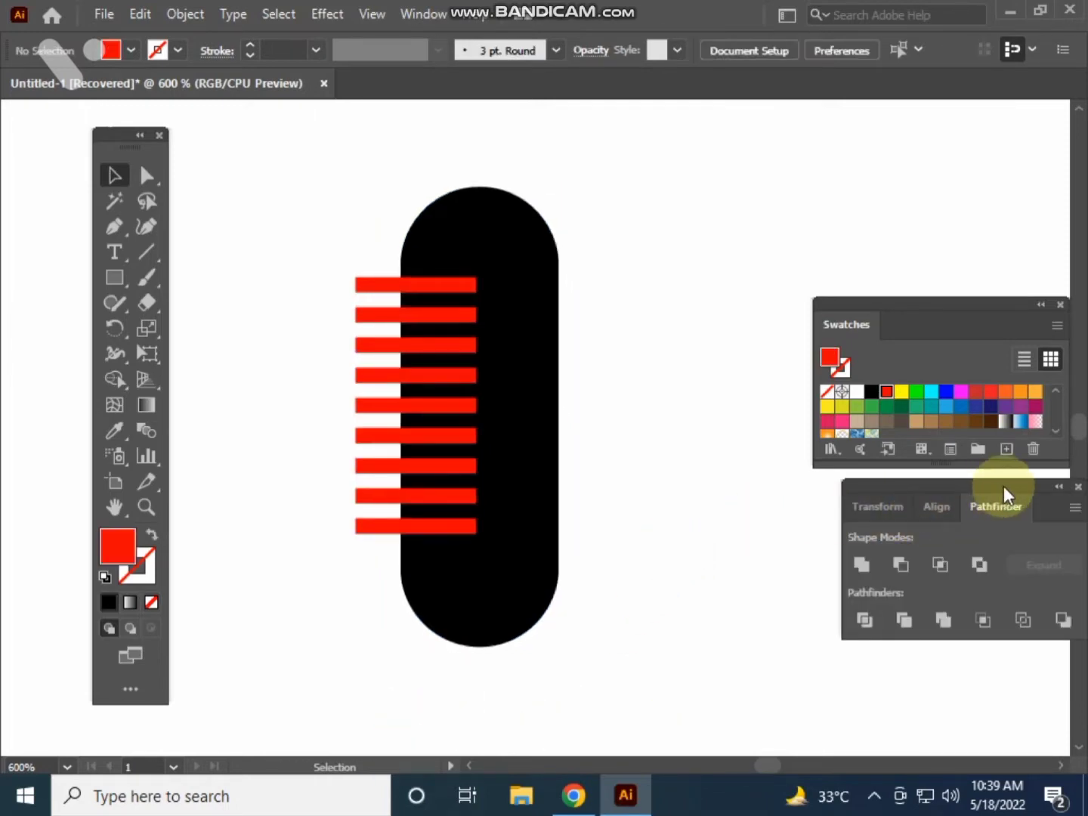
pyautogui.moveTo(1003, 486); pyautogui.dragTo(798, 528)
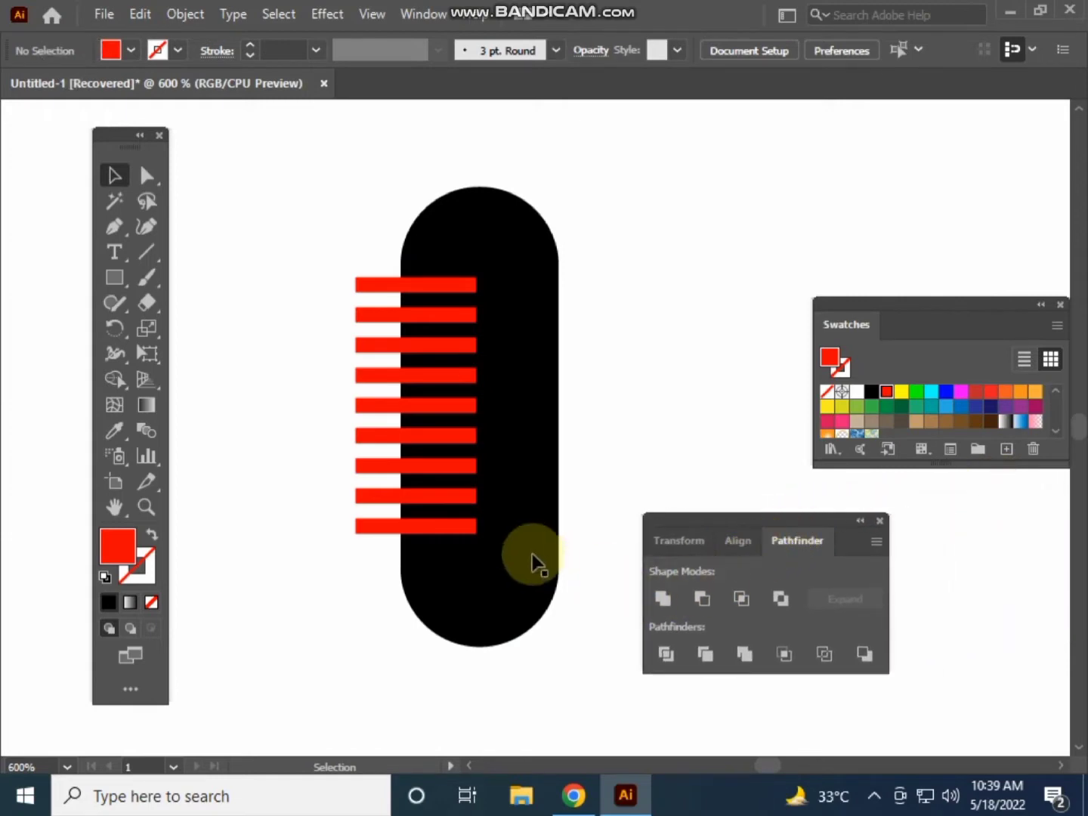
# - Subtract the red bars from the pill using Pathfinder Minus Front
pyautogui.moveTo(300, 176); pyautogui.dragTo(519, 644)
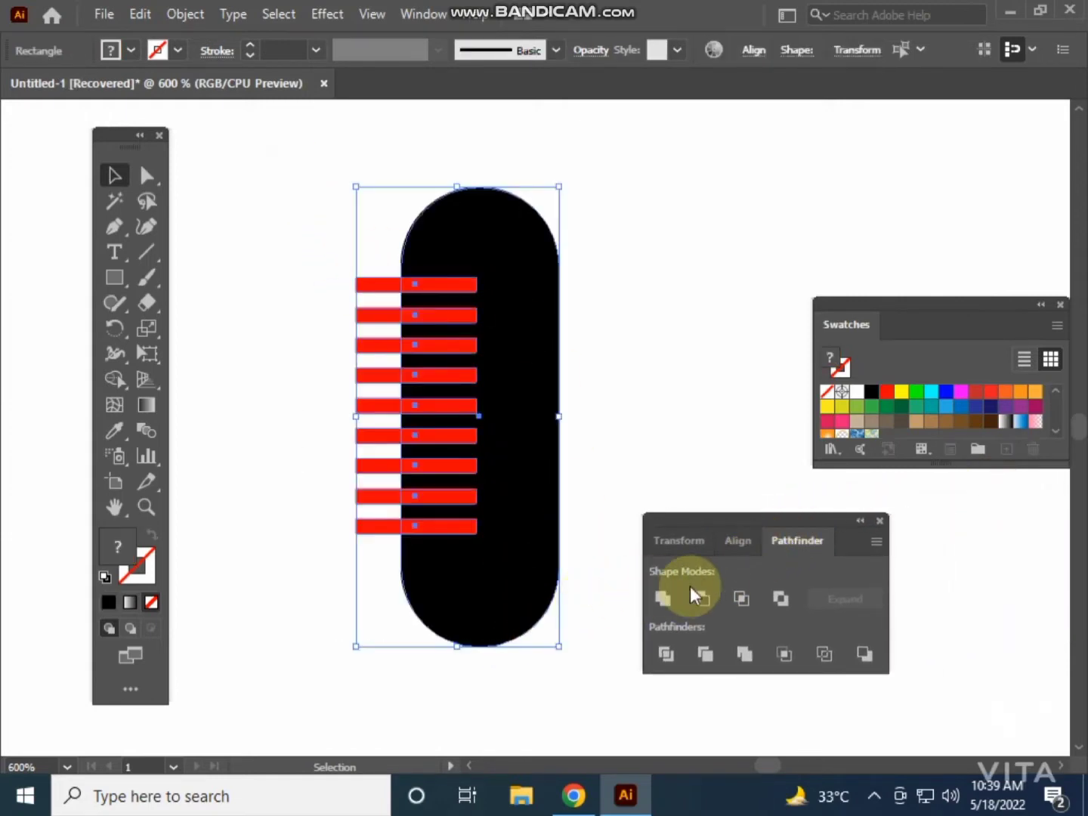
pyautogui.click(703, 598)
pyautogui.click(639, 464)
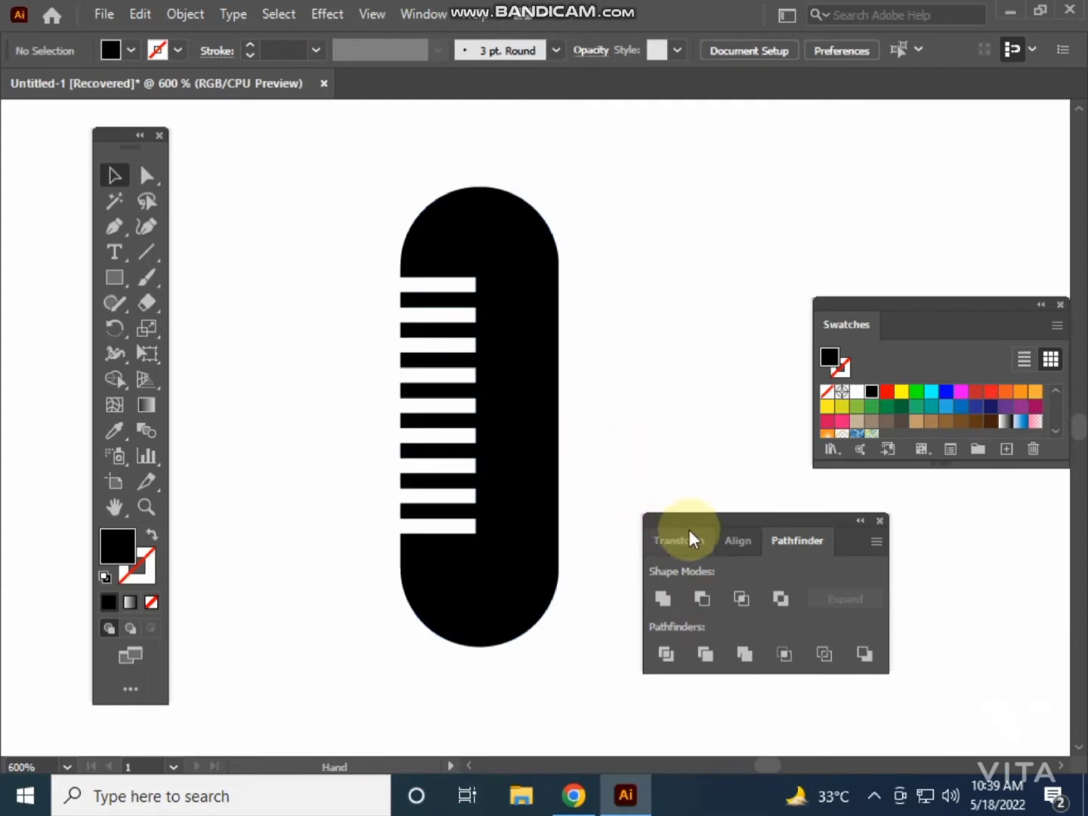
pyautogui.moveTo(737, 520); pyautogui.dragTo(915, 503)
pyautogui.scroll(-2, 683, 476)
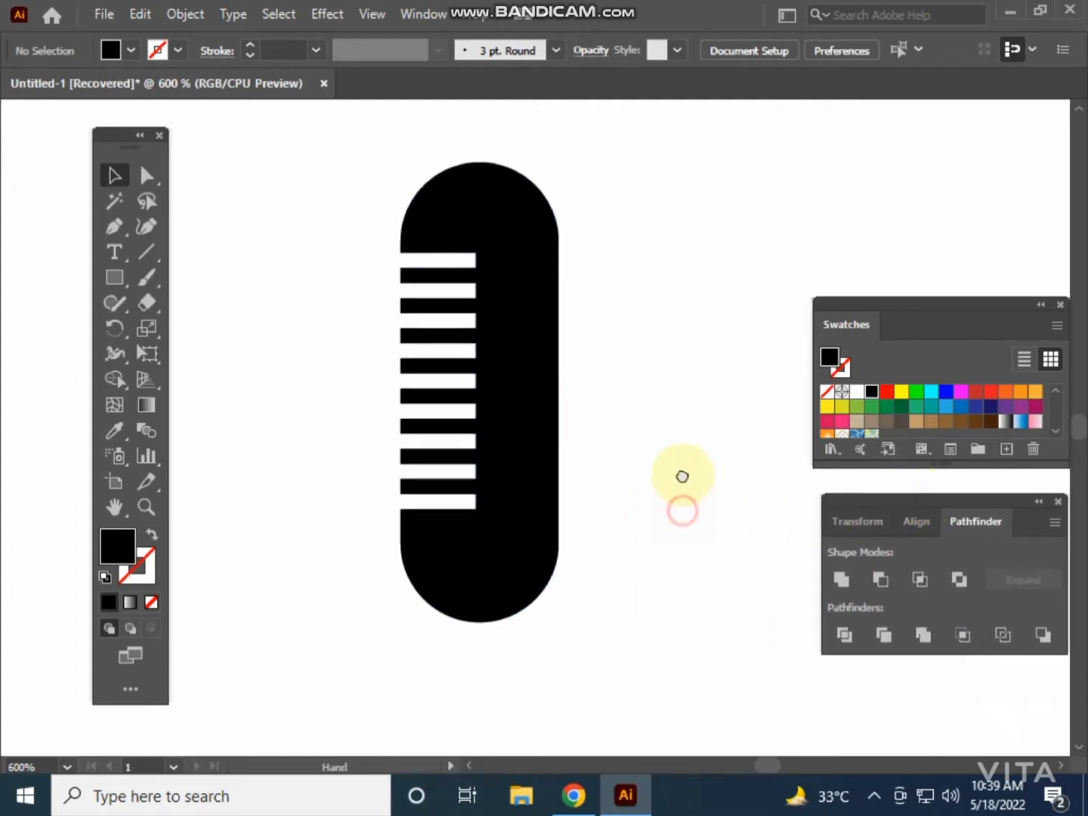
pyautogui.moveTo(683, 471); pyautogui.dragTo(680, 479)
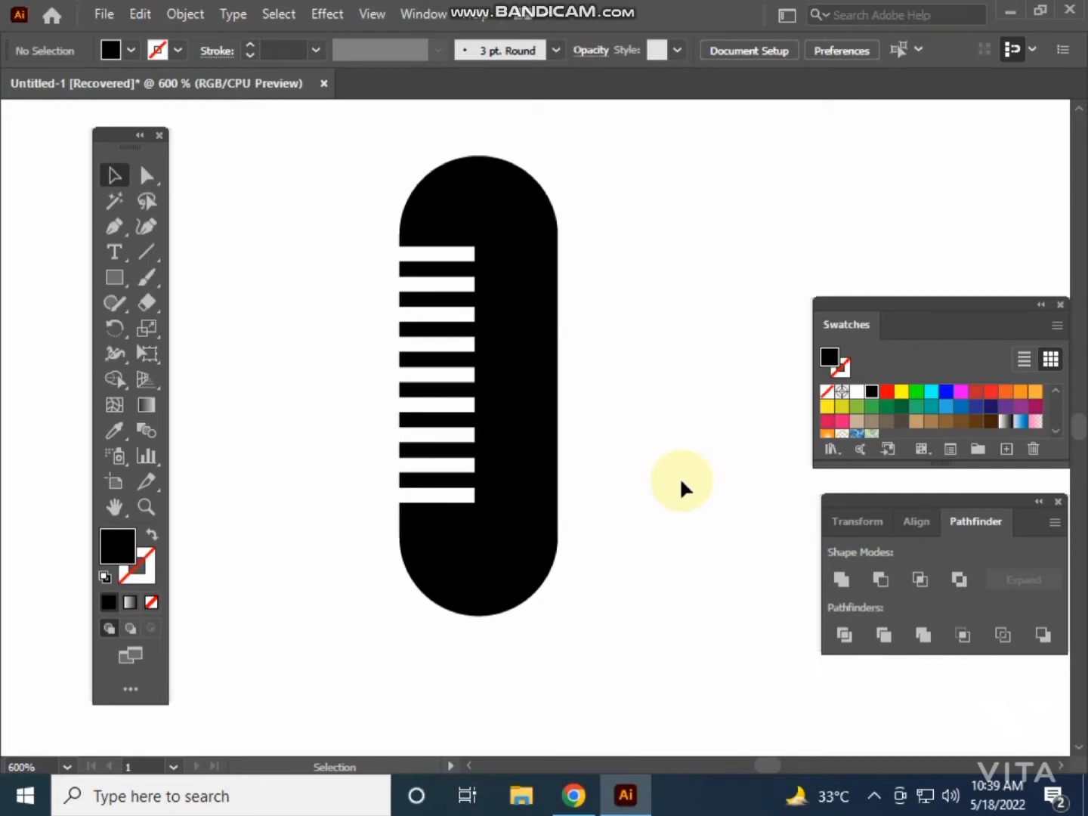
pyautogui.scroll(-2, 671, 479)
pyautogui.moveTo(653, 480); pyautogui.dragTo(621, 479)
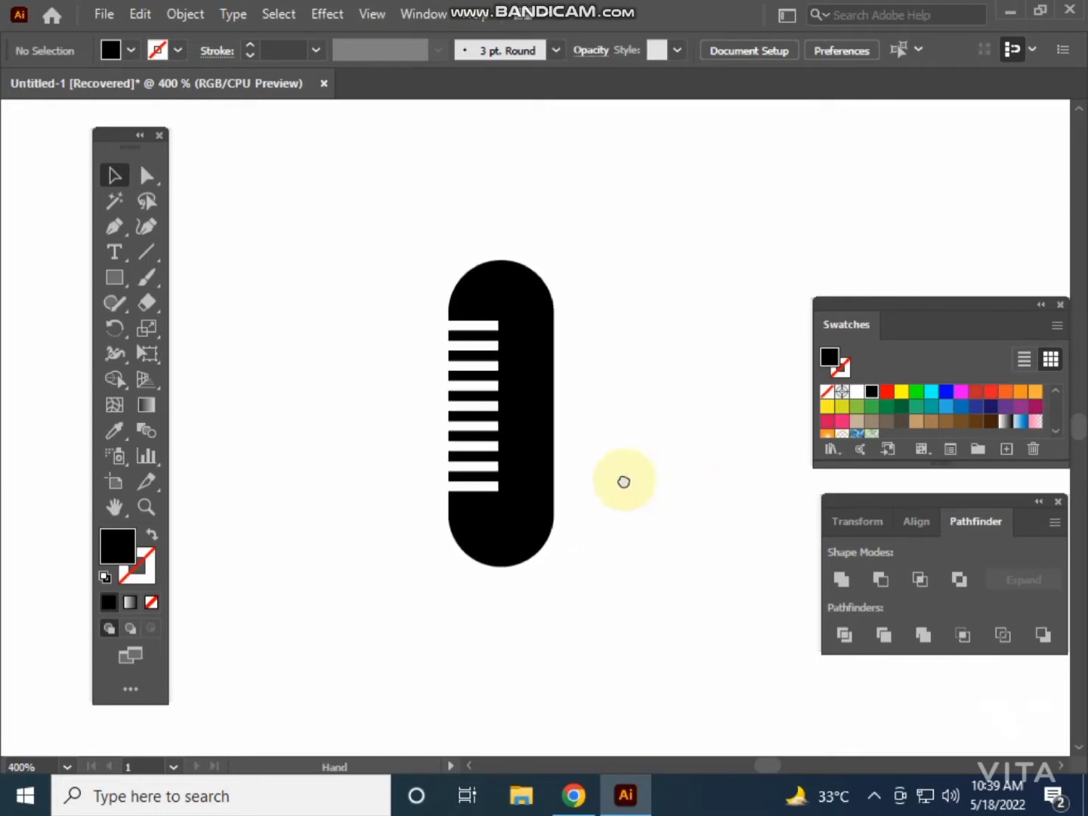
# - Draw a circle positioned over the pill's lower end
pyautogui.moveTo(128, 285); pyautogui.dragTo(174, 325)
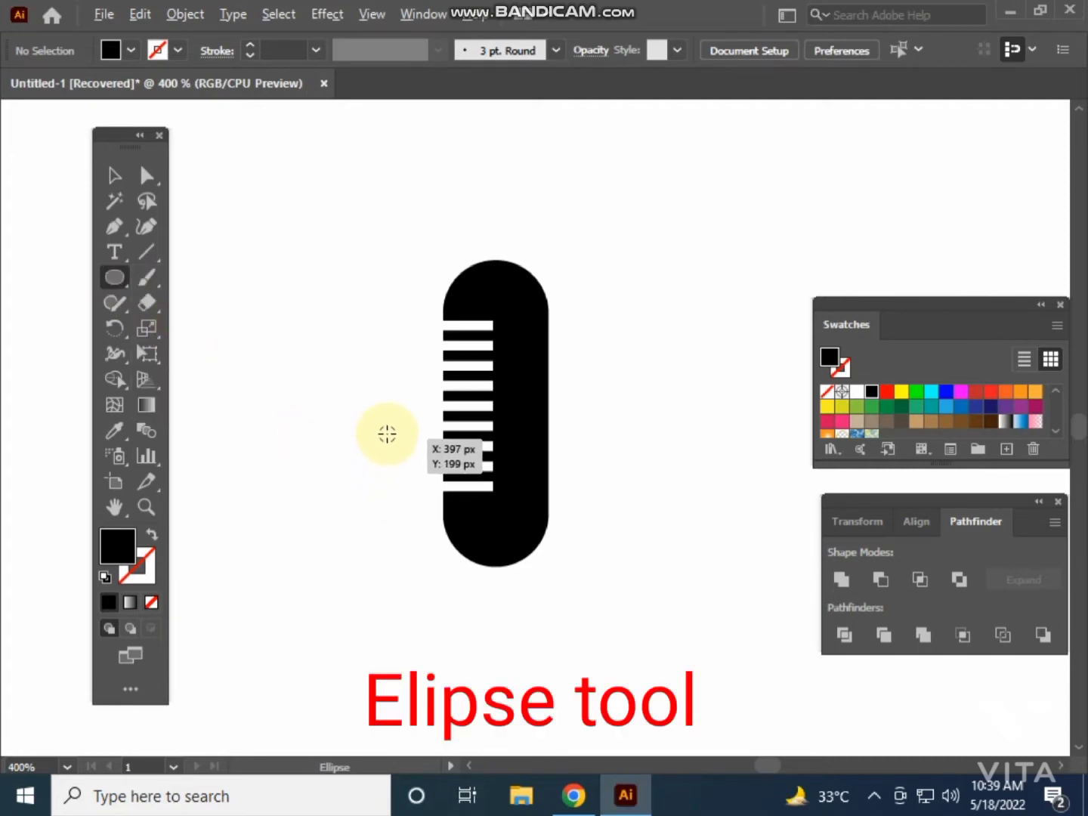
pyautogui.moveTo(388, 436); pyautogui.dragTo(493, 541)
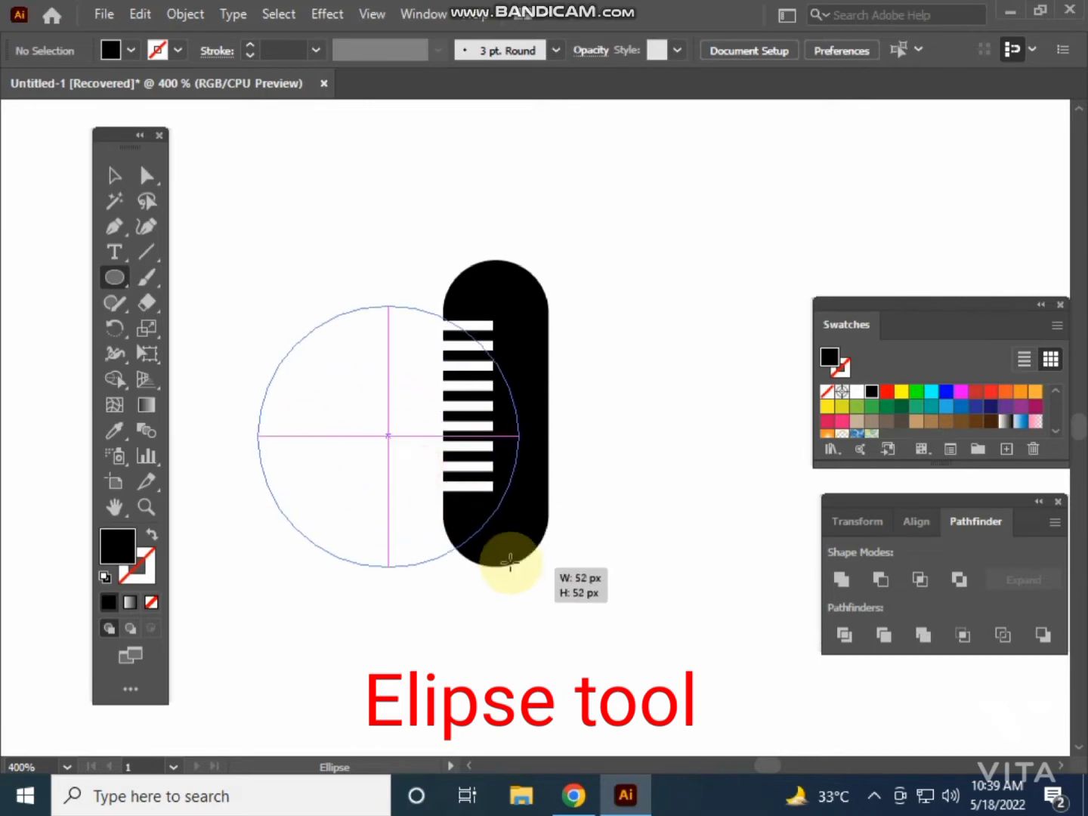
pyautogui.click(114, 175)
pyautogui.click(239, 140)
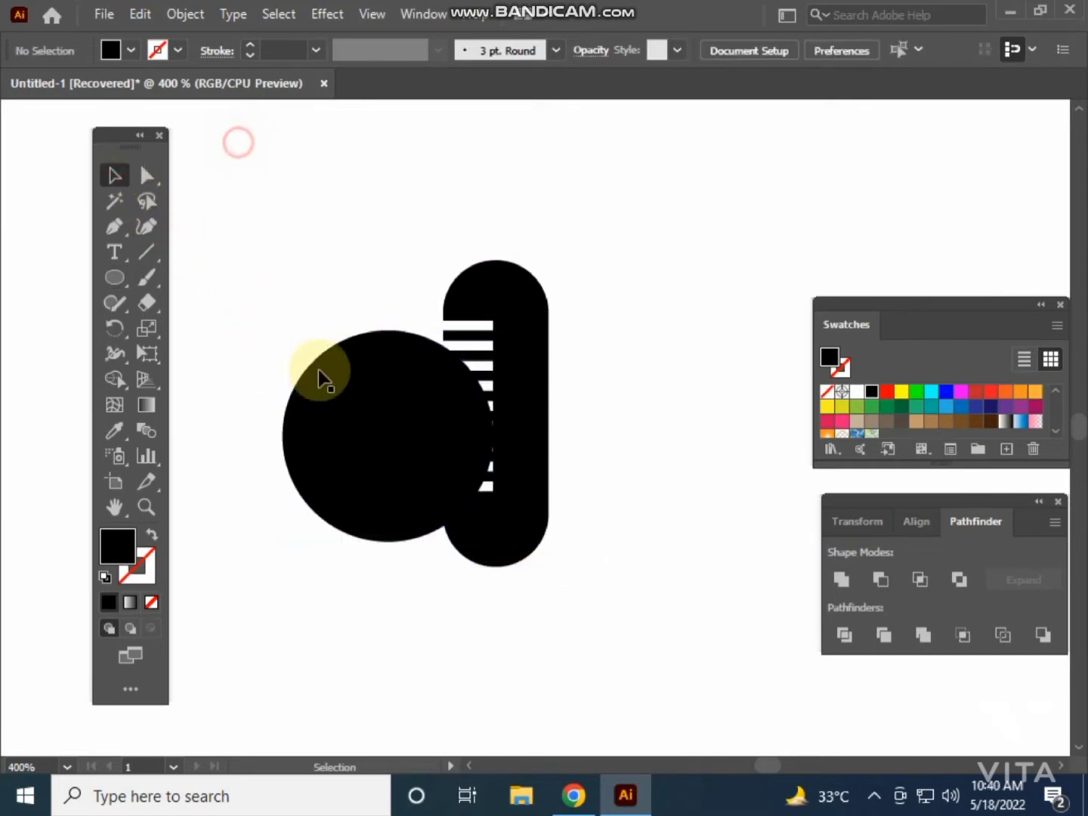
pyautogui.moveTo(387, 454); pyautogui.dragTo(500, 543)
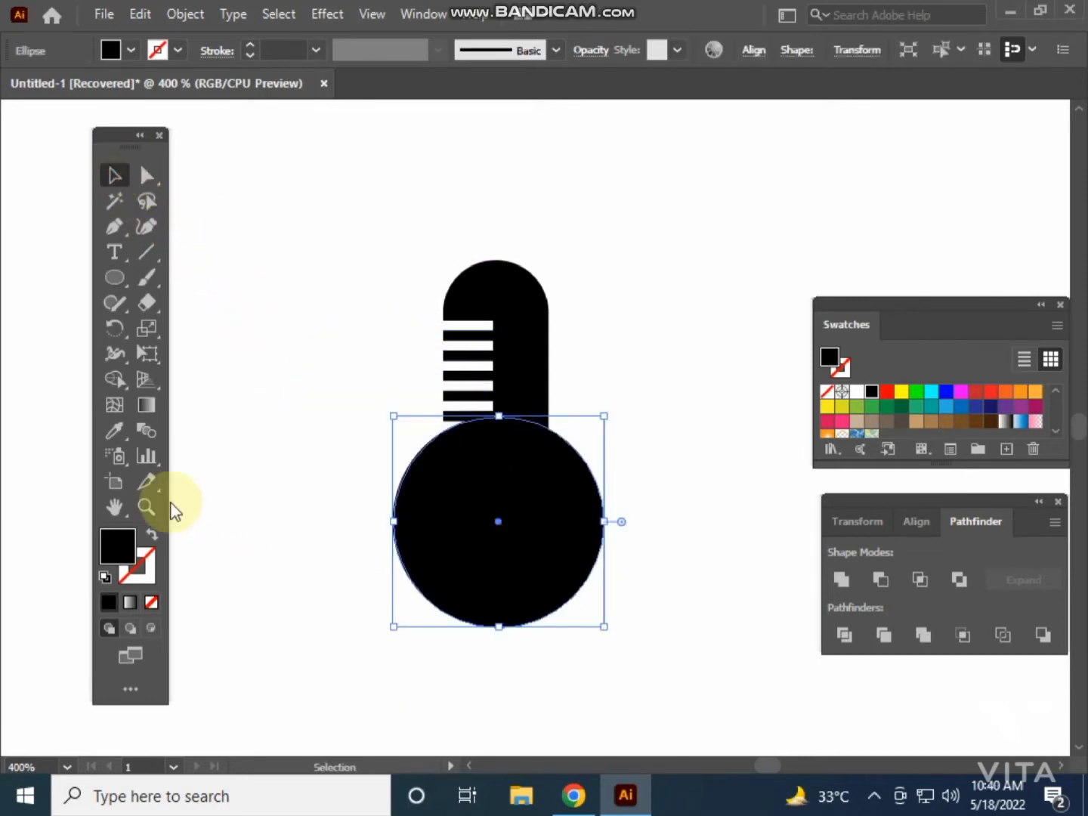
# - Turn the circle into an unfilled outline with a 1 pt black stroke
pyautogui.click(152, 536)
pyautogui.click(287, 544)
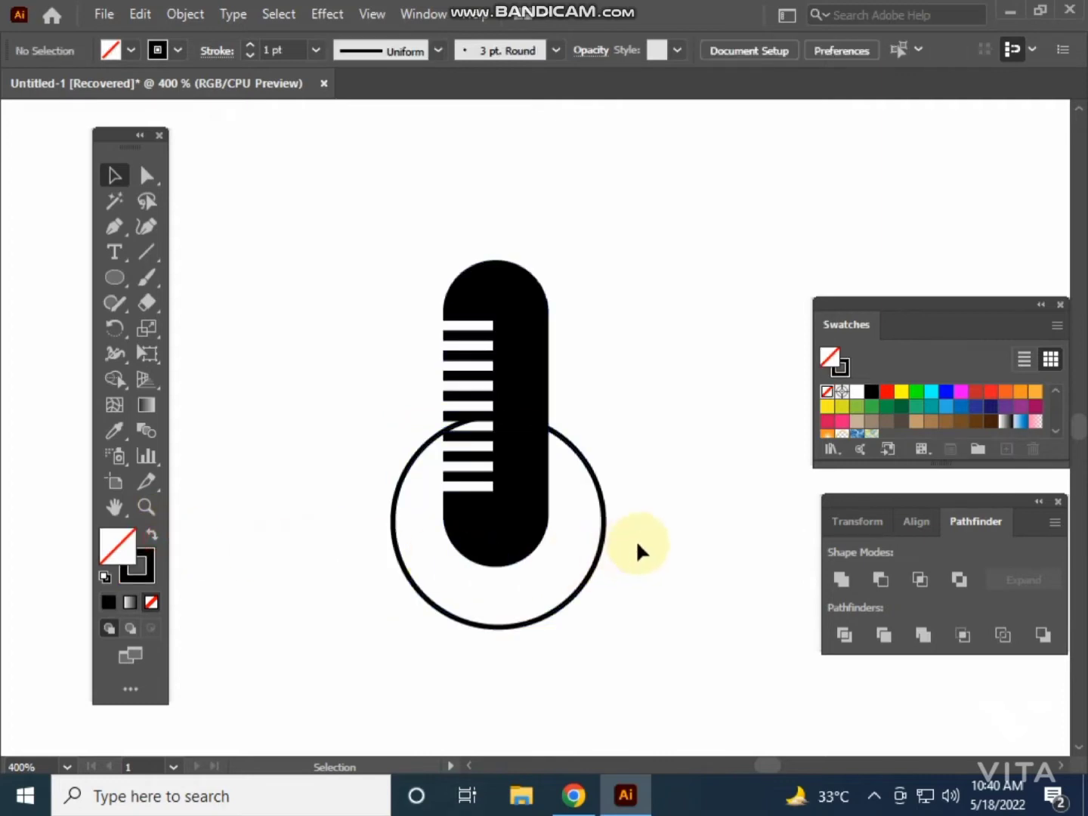
pyautogui.click(519, 566)
pyautogui.click(277, 49)
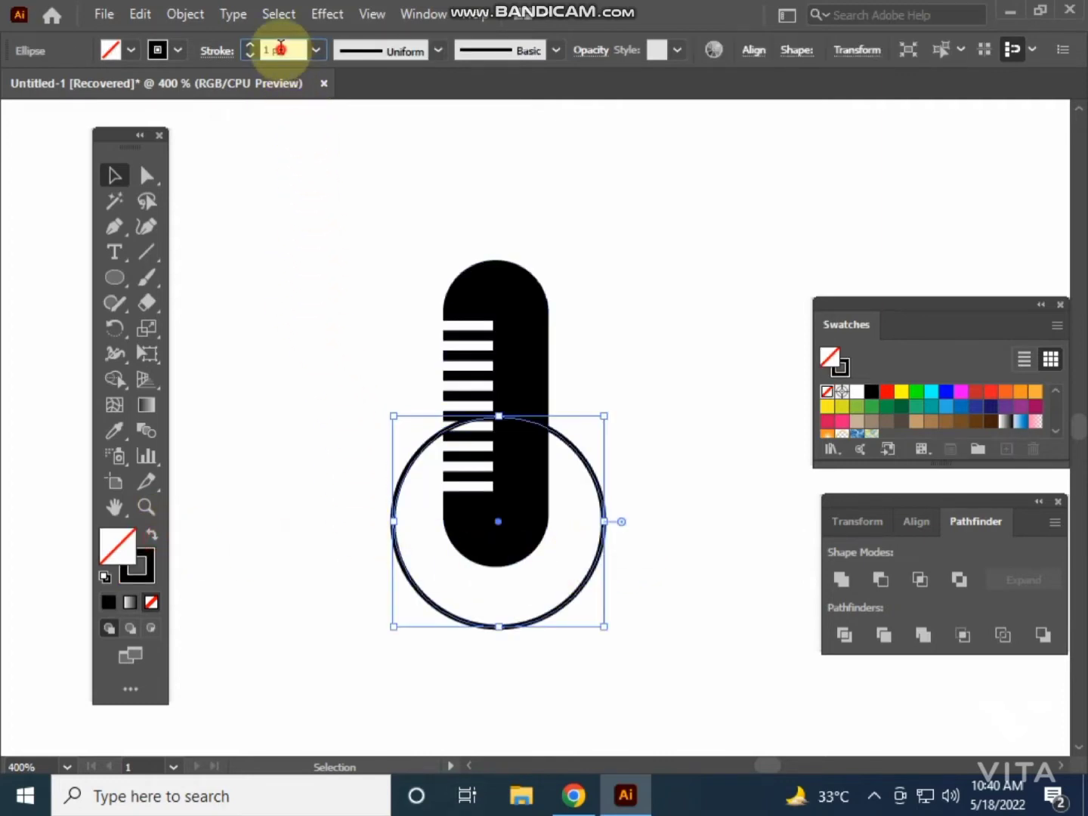
pyautogui.press('Up')
pyautogui.press('Up')
pyautogui.press('Down')
pyautogui.press('Down')
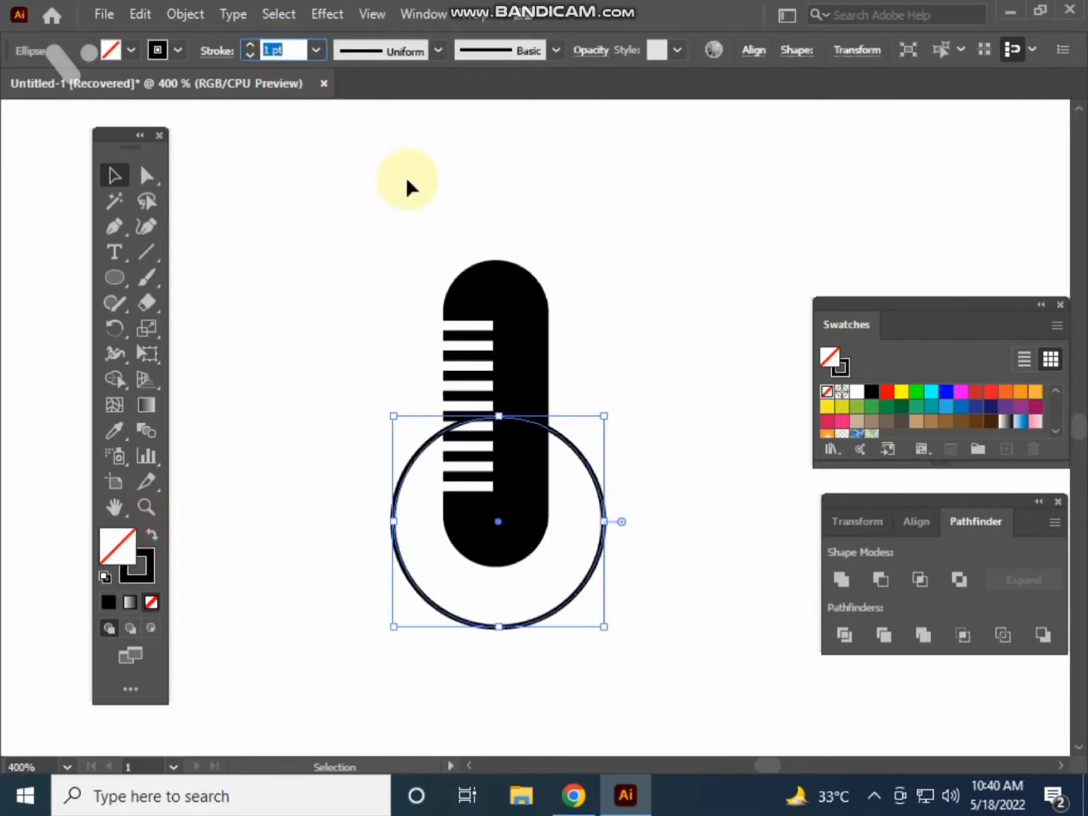
# - Shrink the circle around its centre and give it a 2 pt outline
pyautogui.moveTo(604, 418); pyautogui.dragTo(584, 438)
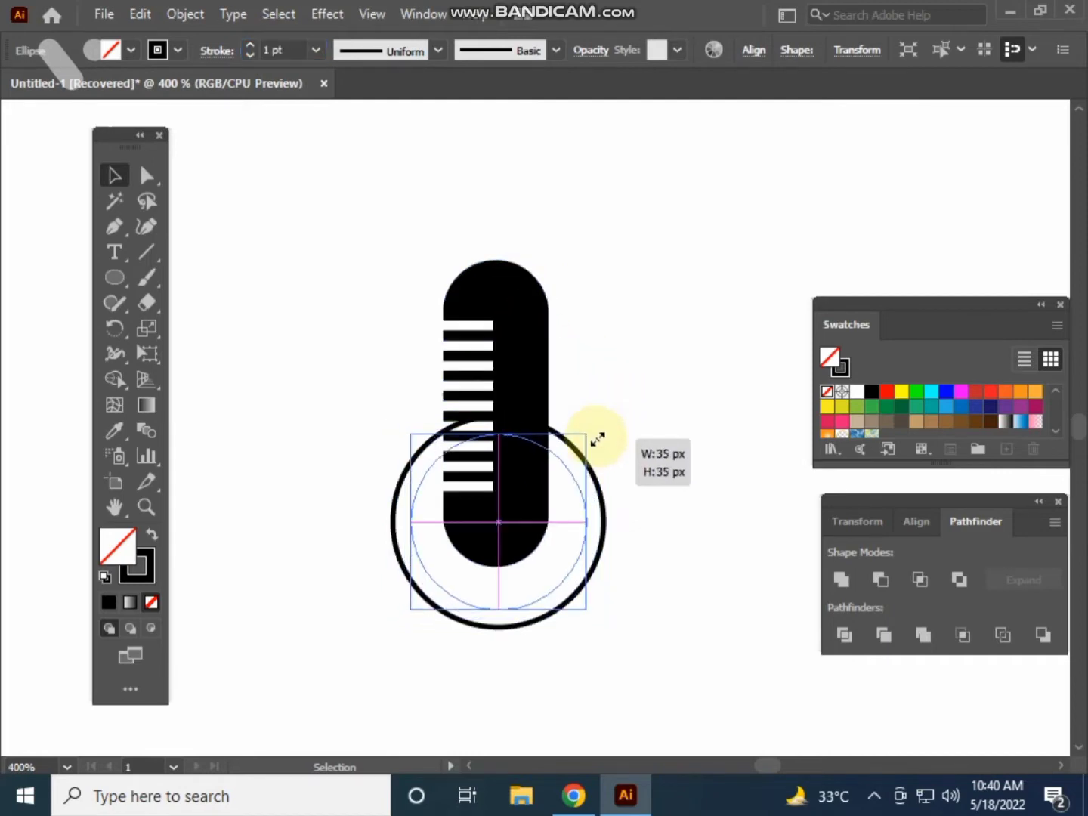
pyautogui.click(594, 473)
pyautogui.click(579, 520)
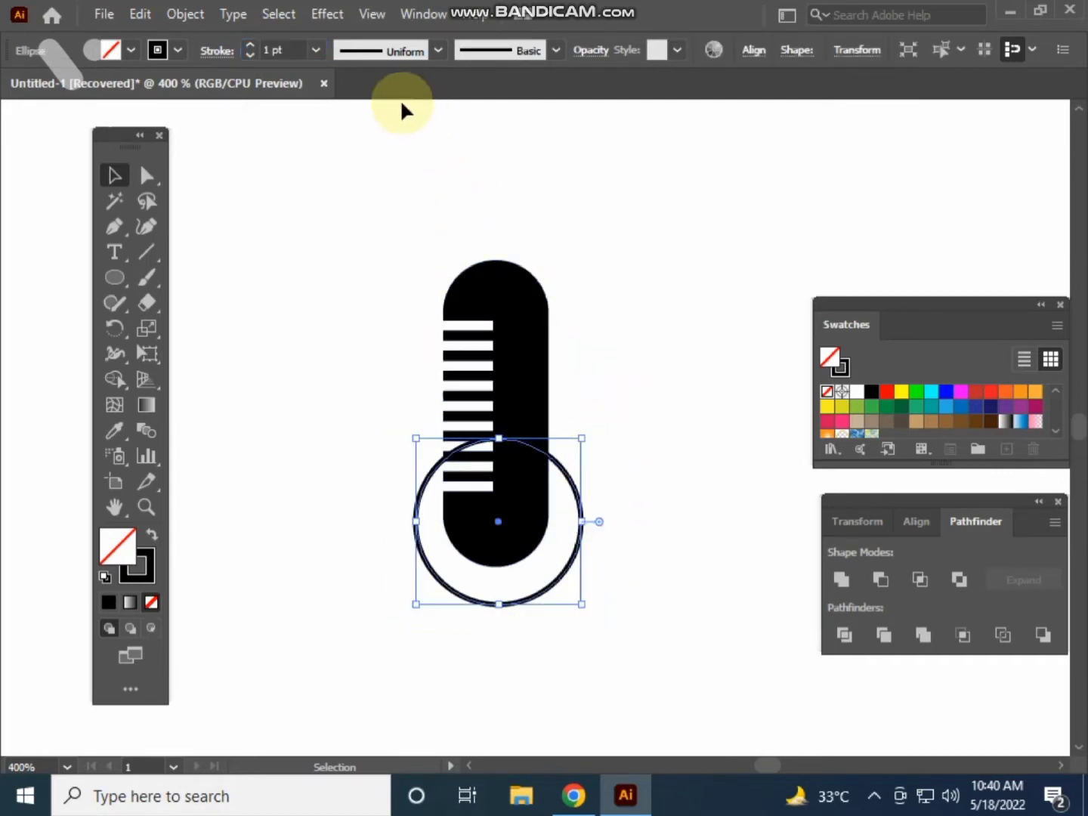
pyautogui.press('Up')
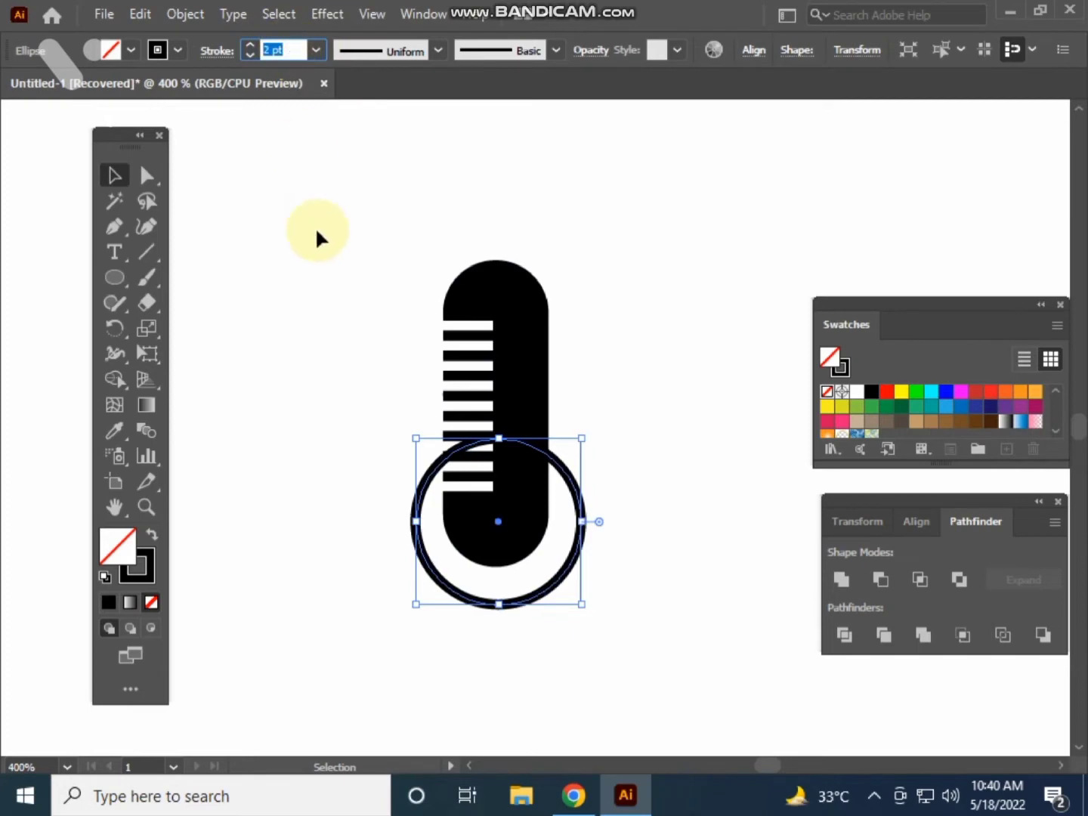
# - Horizontally centre the circle on the microphone body
pyautogui.click(316, 227)
pyautogui.moveTo(328, 329); pyautogui.dragTo(649, 609)
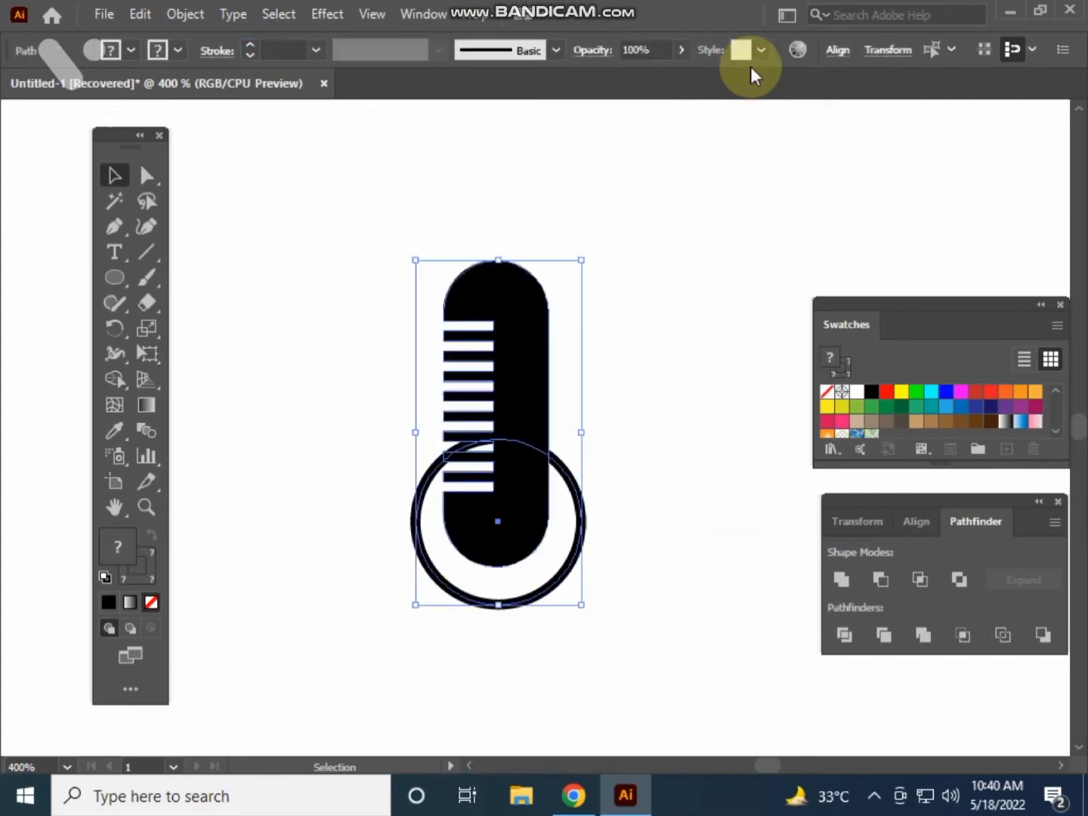
pyautogui.click(837, 50)
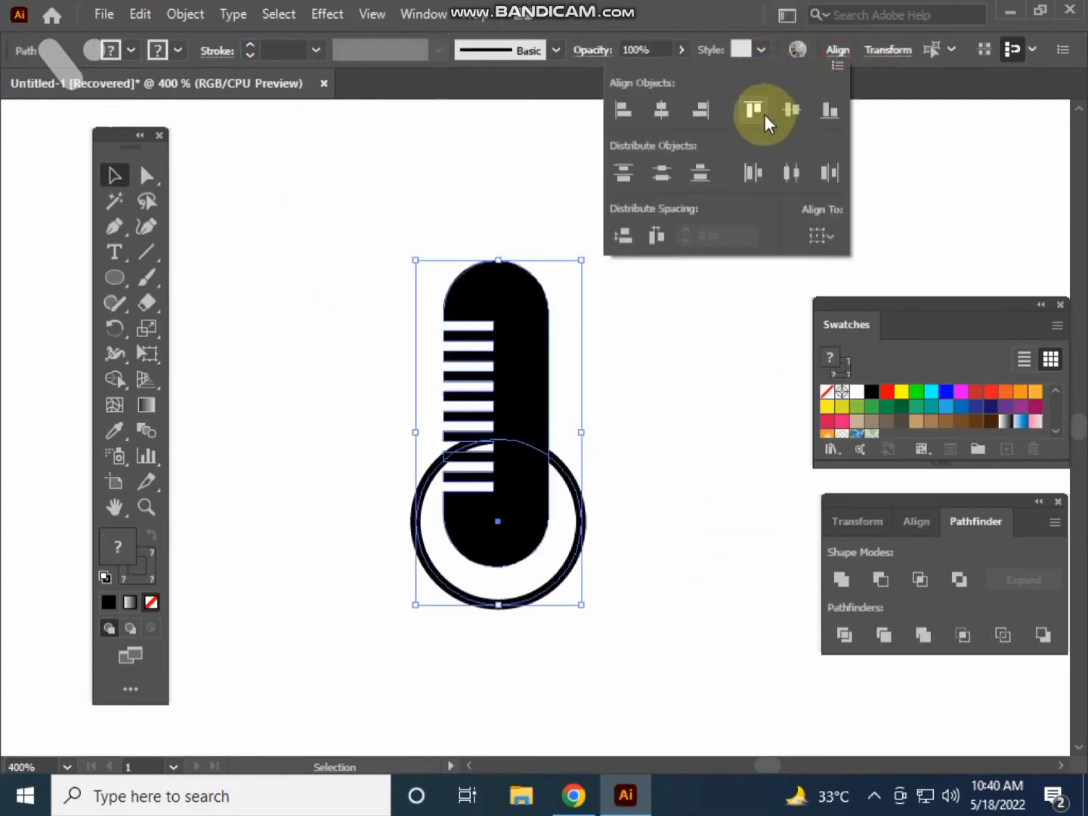
pyautogui.click(663, 108)
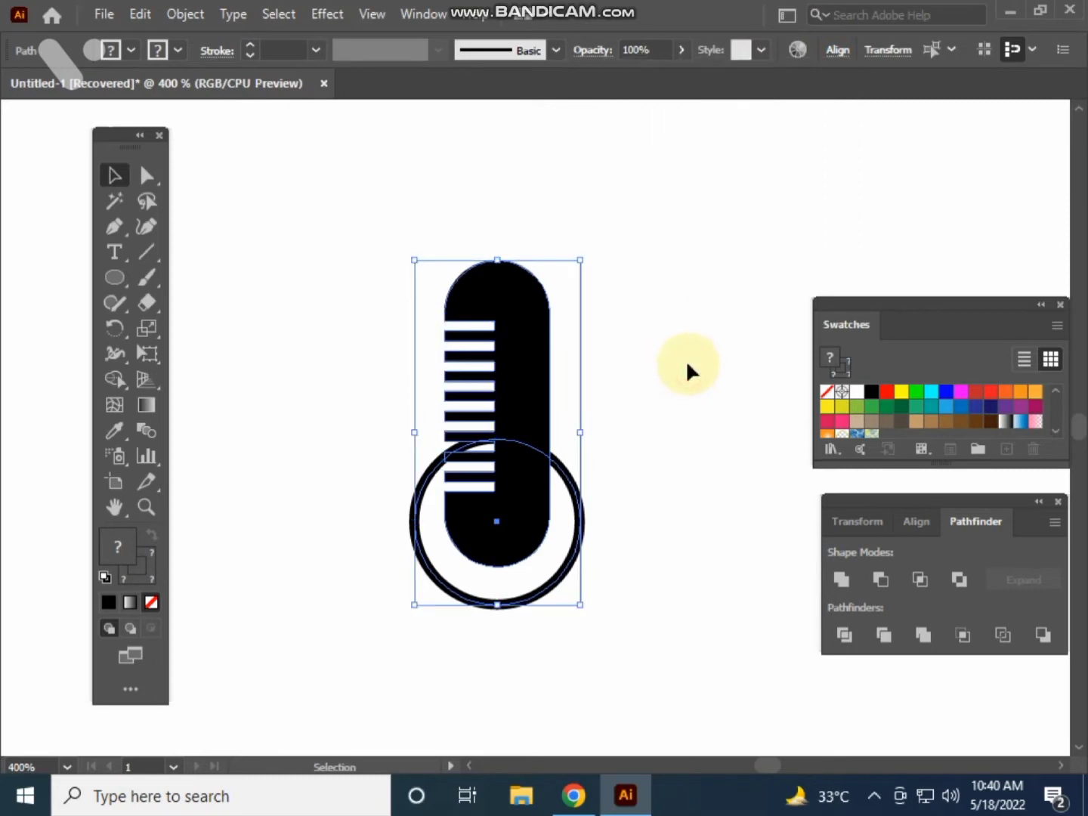
pyautogui.click(681, 372)
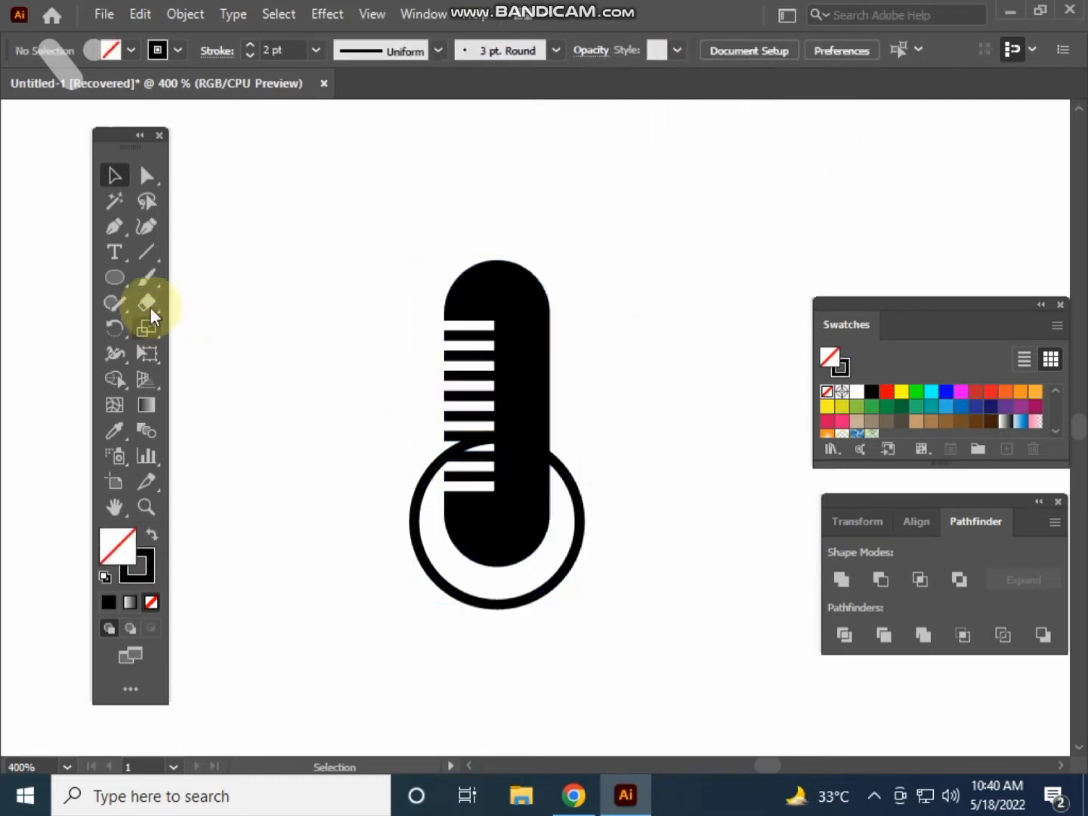
# - Draw a thin horizontal bar across the circle, filled black with no outline
pyautogui.moveTo(126, 281); pyautogui.dragTo(174, 280)
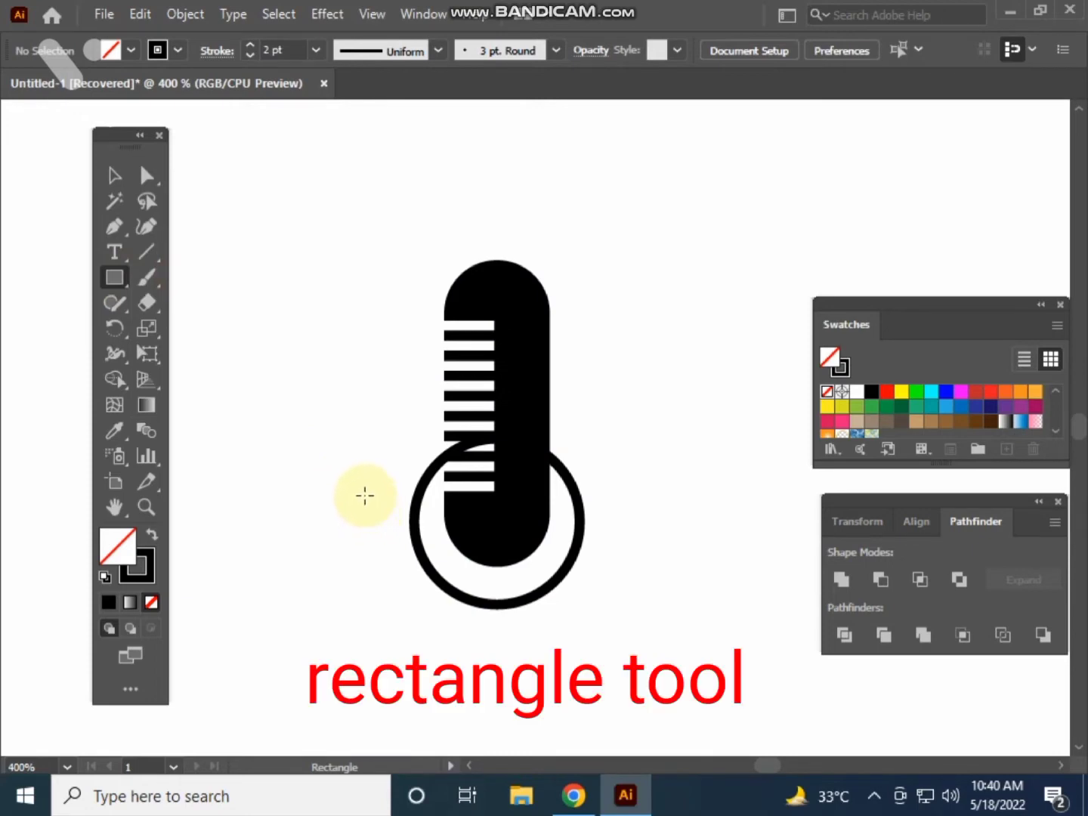
pyautogui.moveTo(364, 508); pyautogui.dragTo(611, 515)
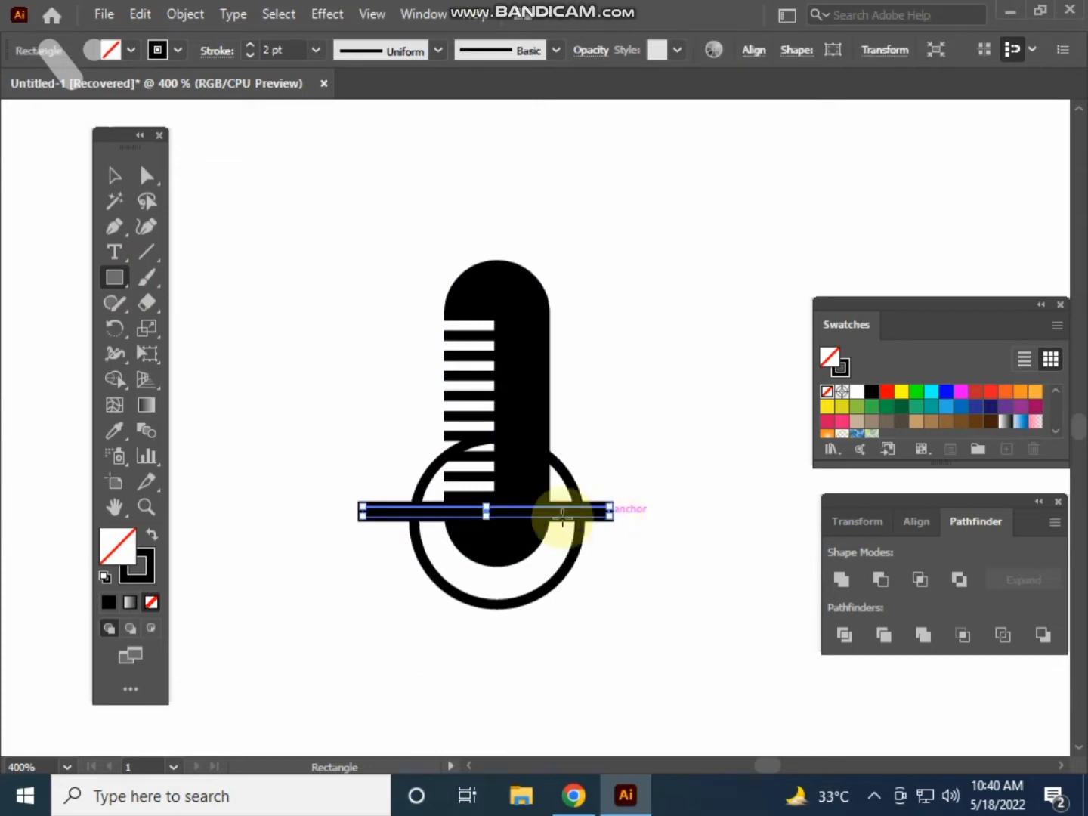
pyautogui.click(152, 534)
pyautogui.press('/')
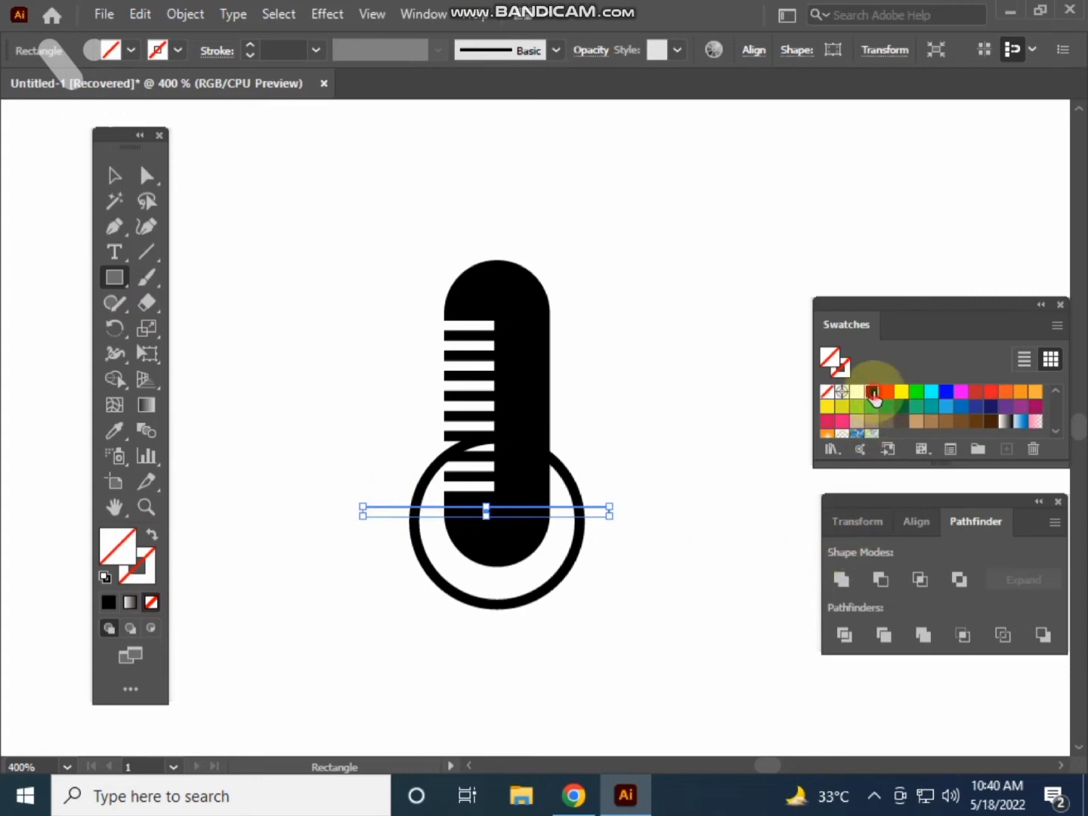
pyautogui.click(874, 392)
pyautogui.click(115, 176)
# - Horizontally centre the crossbar, ring and microphone body
pyautogui.click(235, 198)
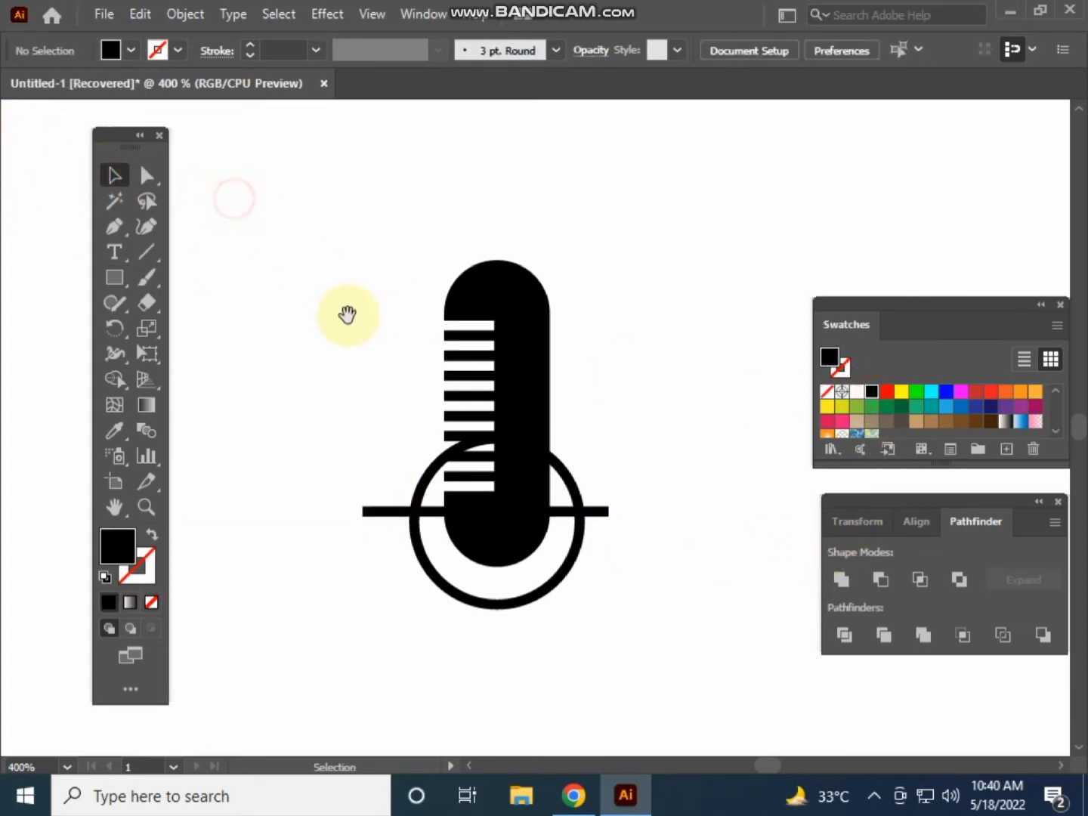
pyautogui.moveTo(347, 313); pyautogui.dragTo(287, 230)
pyautogui.moveTo(562, 575); pyautogui.dragTo(562, 575)
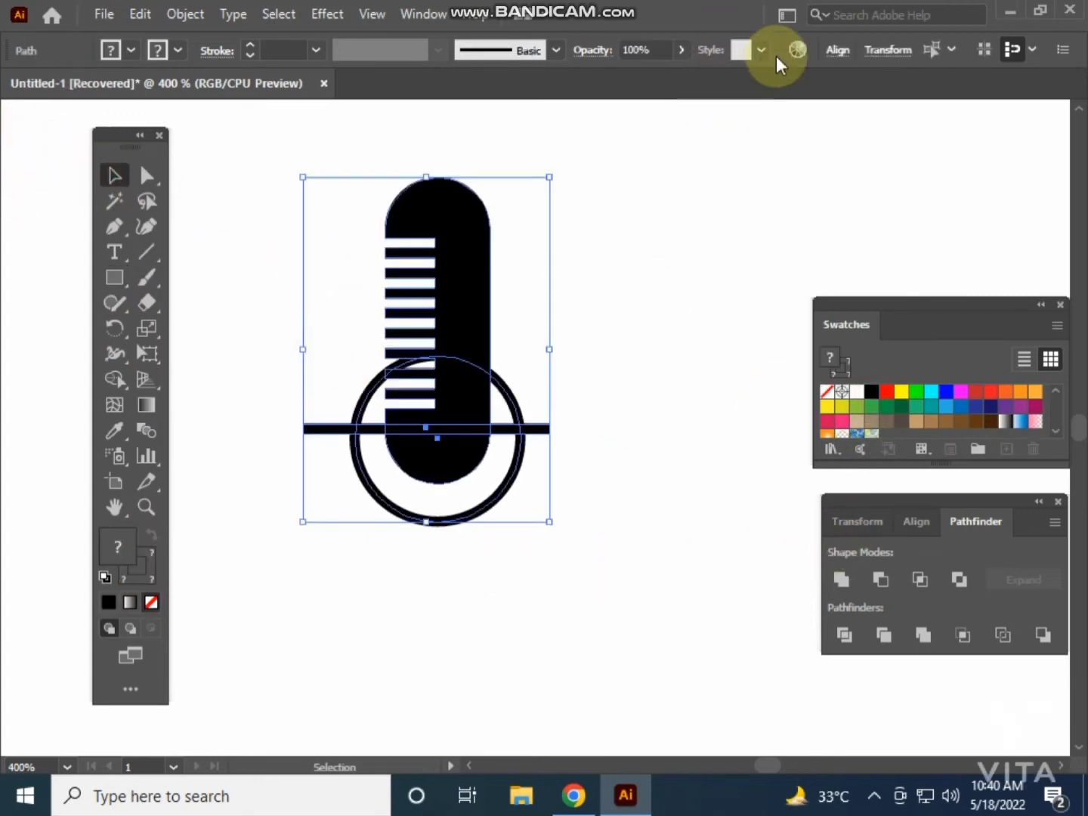
pyautogui.click(837, 50)
pyautogui.click(651, 104)
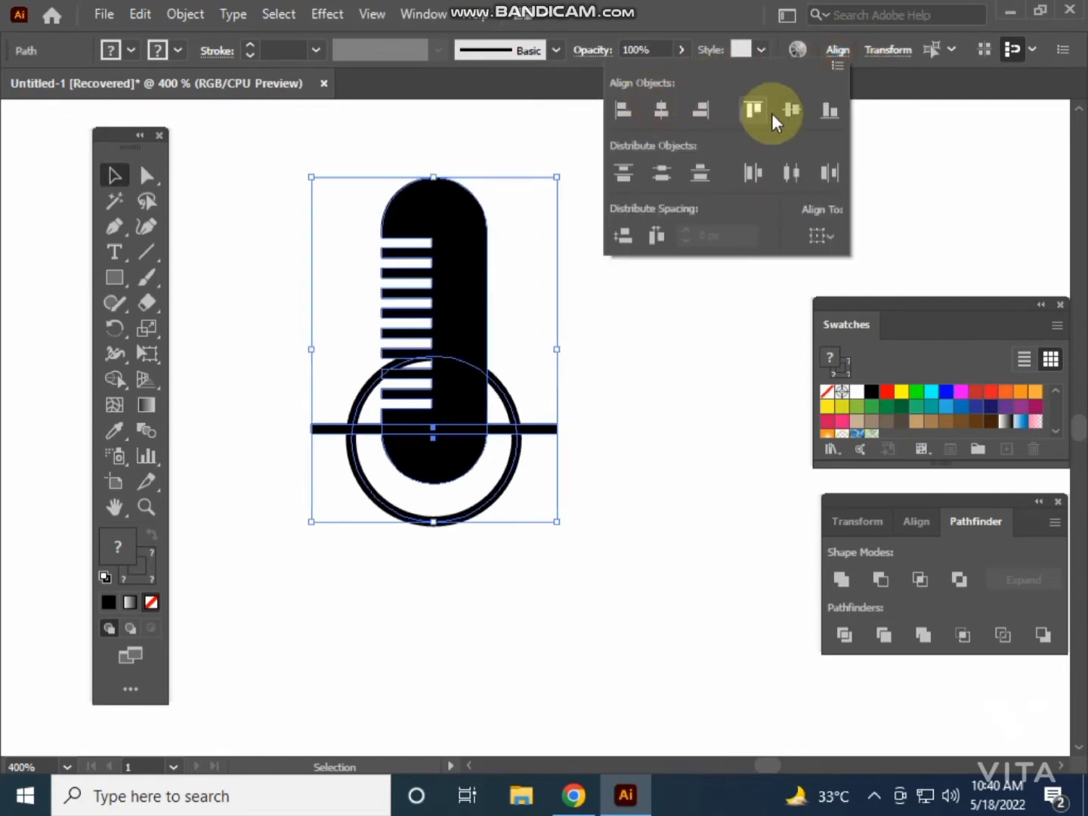
pyautogui.click(636, 394)
# - Expand the artwork's fill and stroke into solid shapes via Object > Expand
pyautogui.scroll(-2, 635, 394)
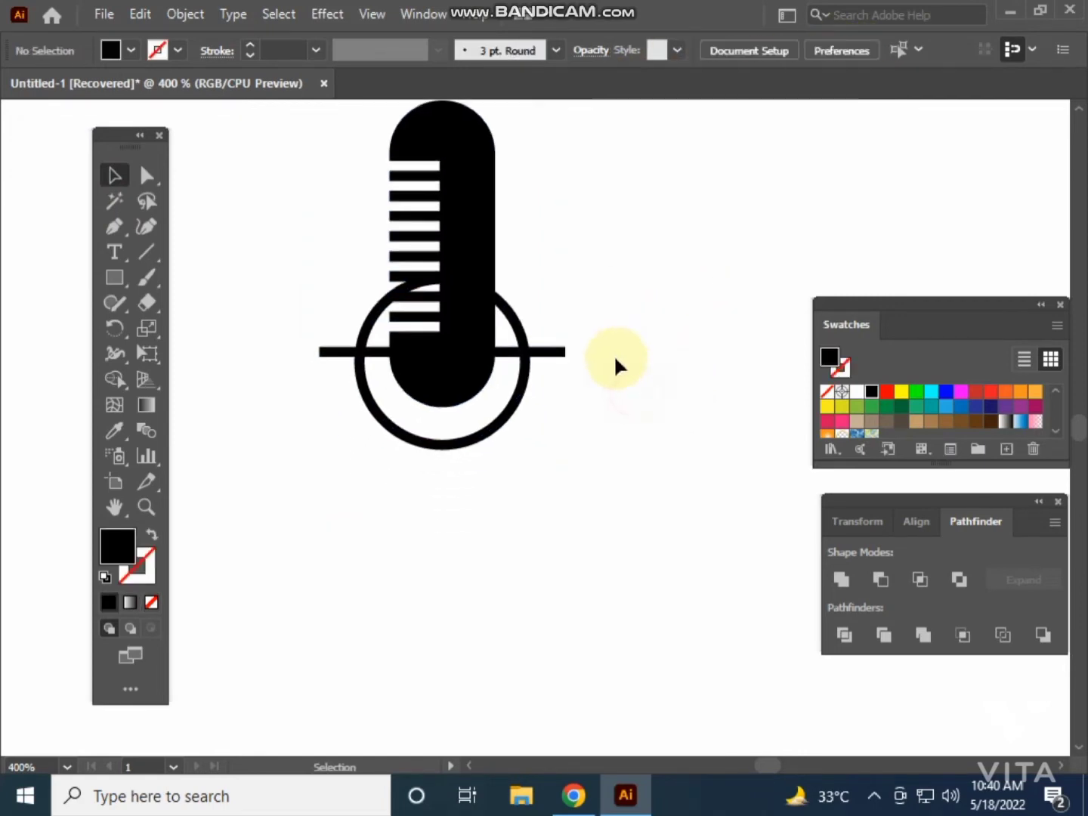
pyautogui.scroll(2, 331, 274)
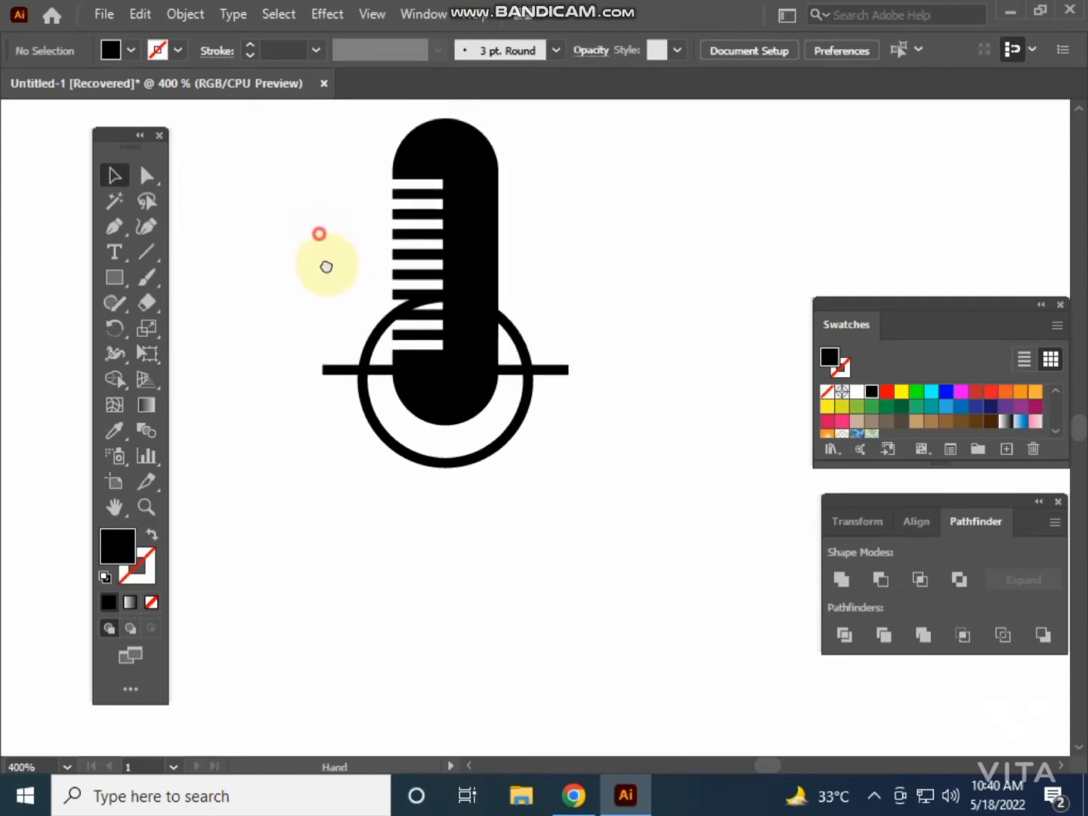
pyautogui.moveTo(545, 480); pyautogui.dragTo(573, 530)
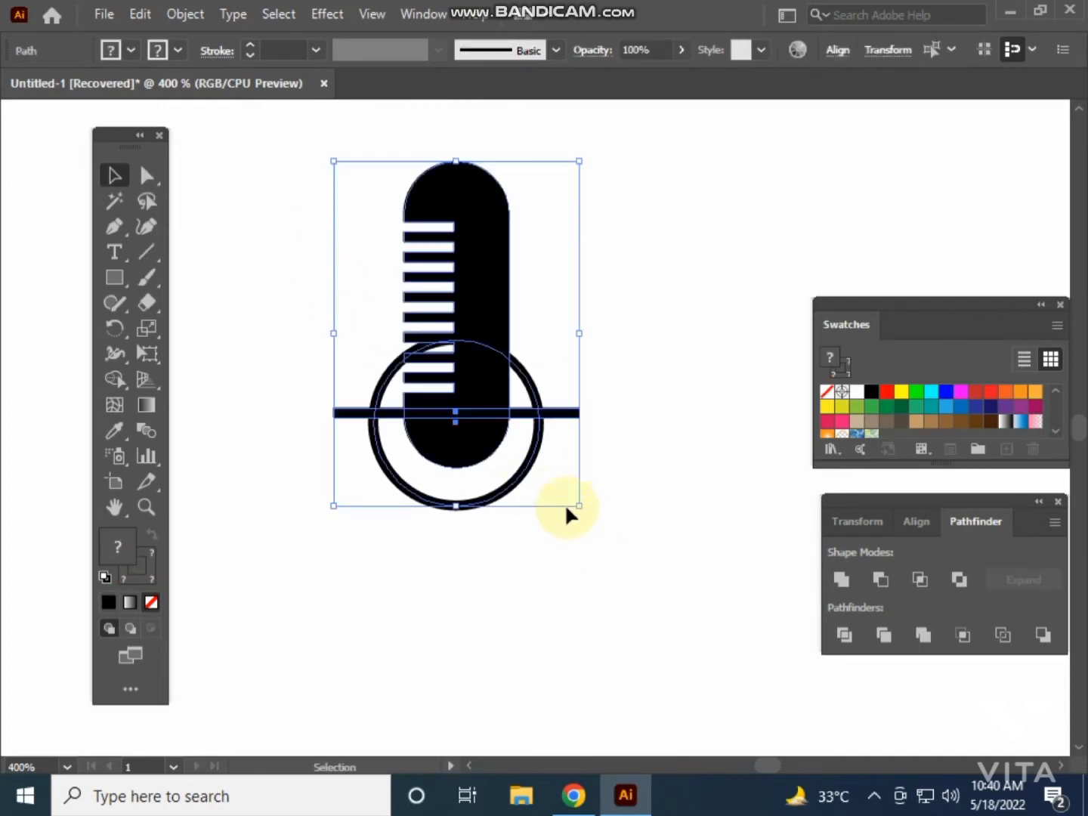
pyautogui.click(185, 13)
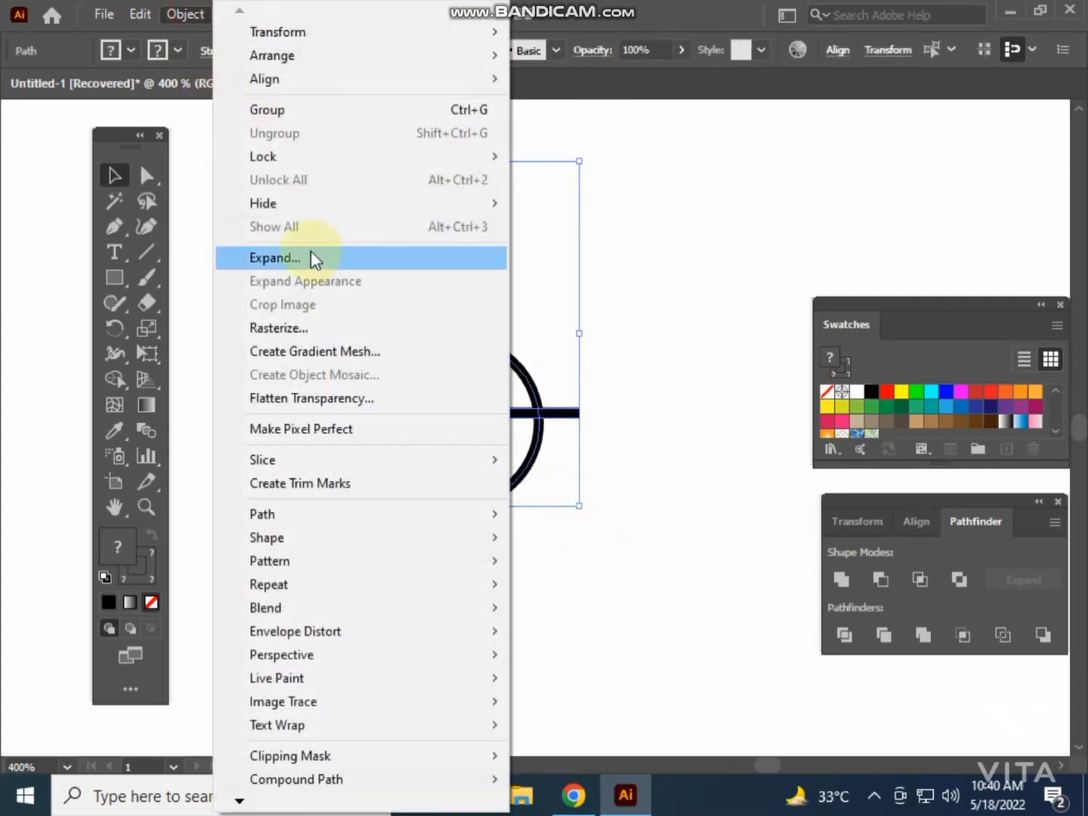
pyautogui.click(310, 254)
pyautogui.click(488, 520)
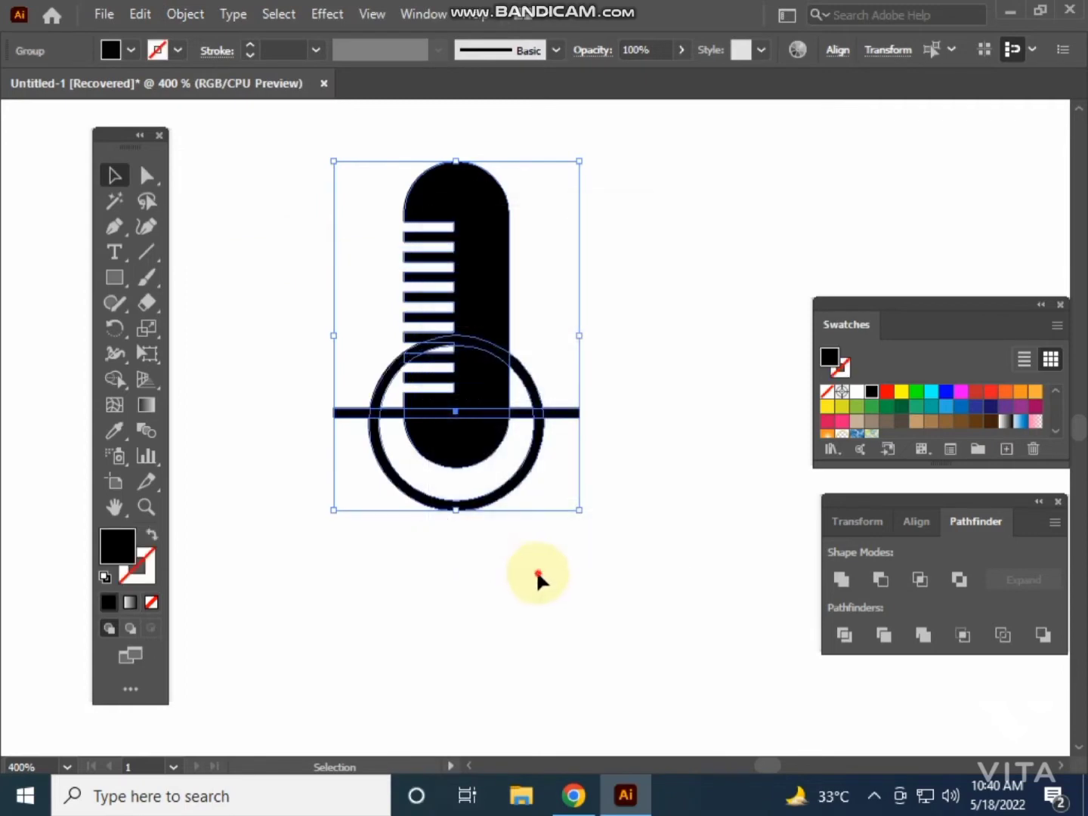
pyautogui.click(540, 493)
# - Delete the ring's upper arc above the bar with the Shape Builder
pyautogui.scroll(1, 537, 489)
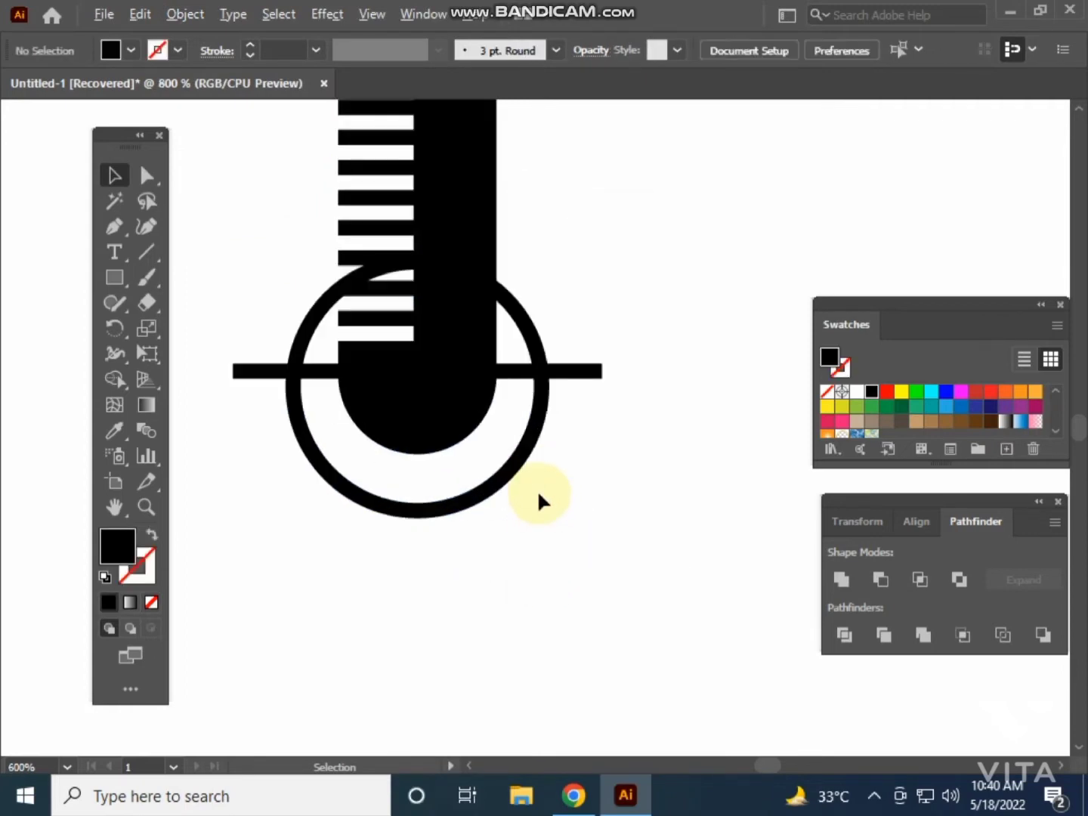
pyautogui.scroll(1, 538, 490)
pyautogui.click(696, 312)
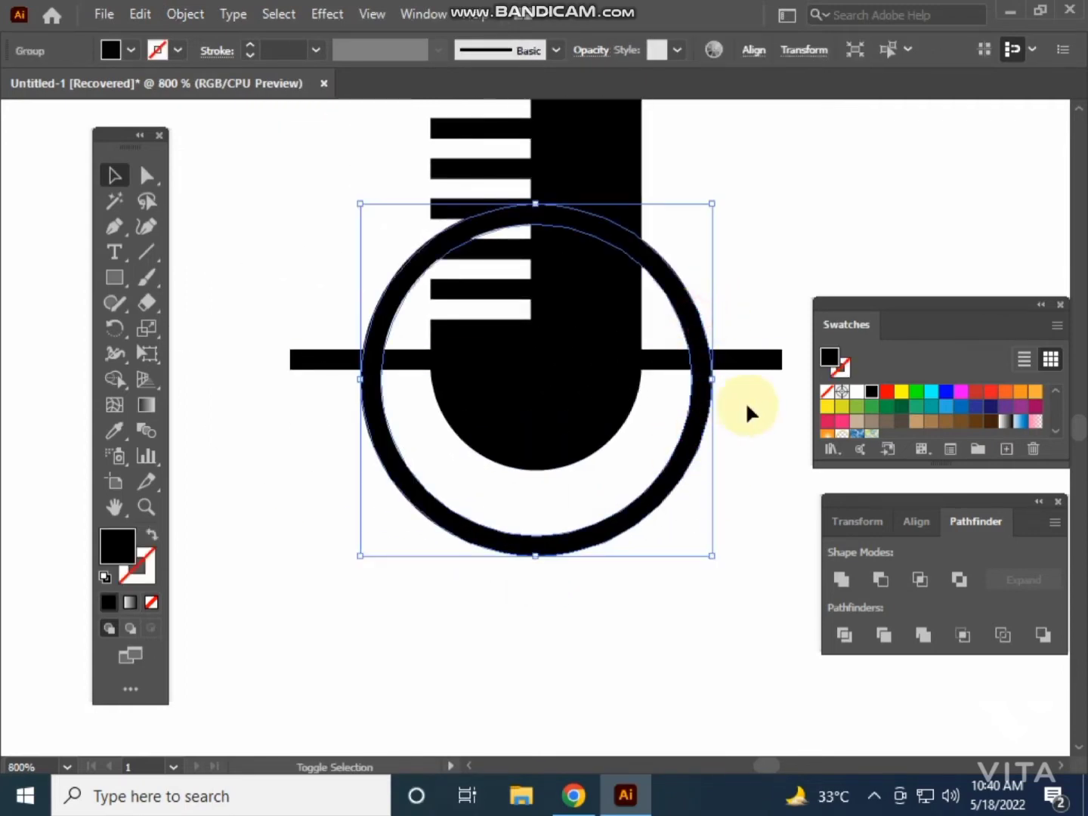
pyautogui.keyDown('shift'); pyautogui.click(745, 361); pyautogui.keyUp('shift')
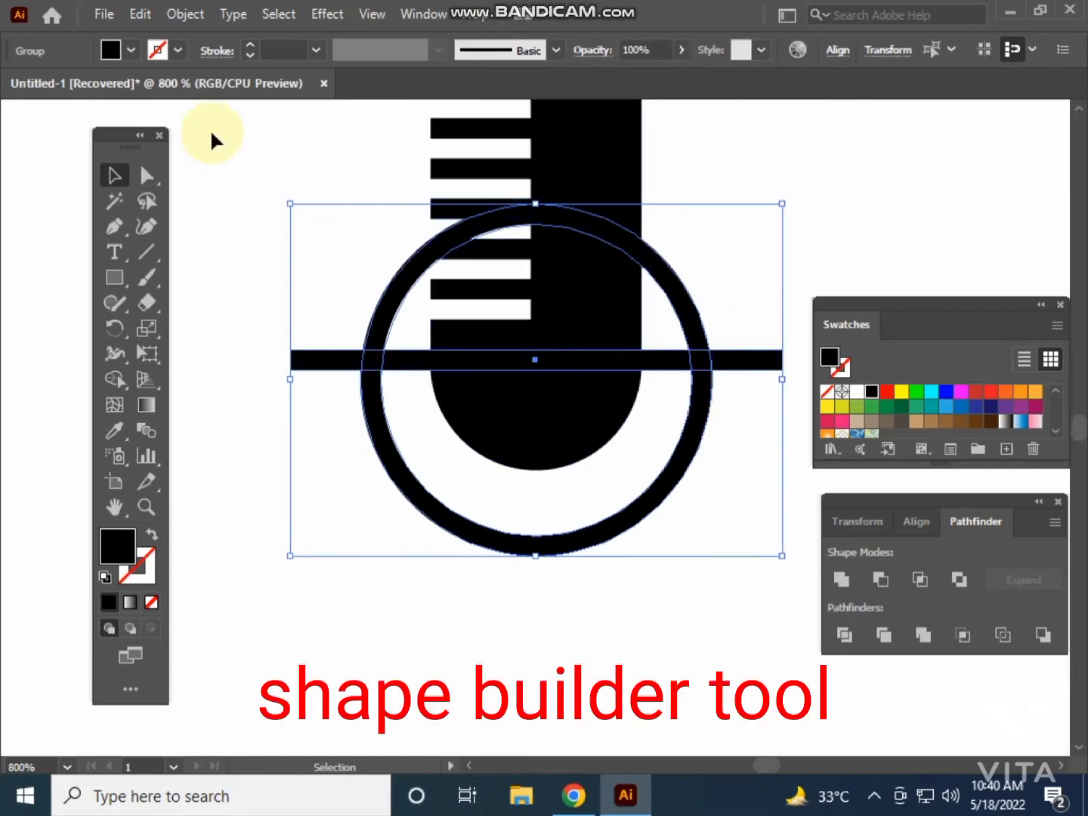
pyautogui.click(115, 382)
pyautogui.keyDown('alt'); pyautogui.click(380, 309); pyautogui.keyUp('alt')
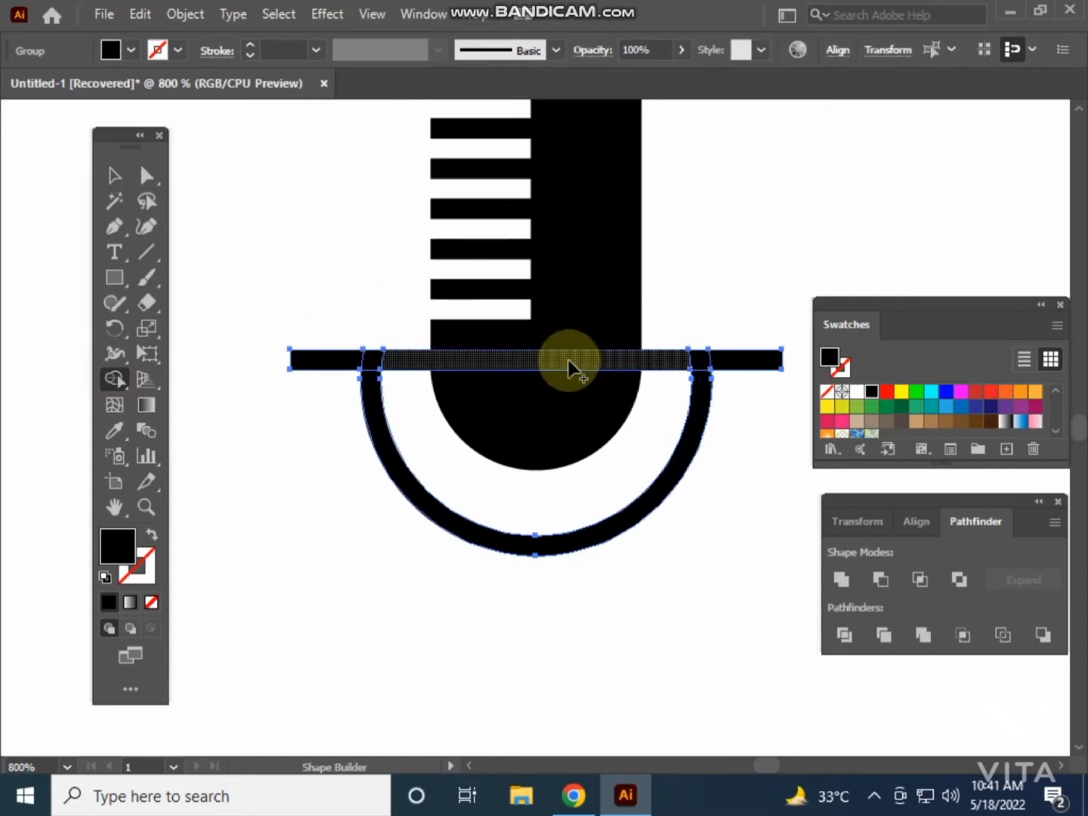
# - Merge the crossbar pieces and lower ring arc into one U-shaped cradle
pyautogui.keyDown('ctrl'); pyautogui.keyDown('shift'); pyautogui.click(586, 326); pyautogui.keyUp('shift'); pyautogui.keyUp('ctrl')
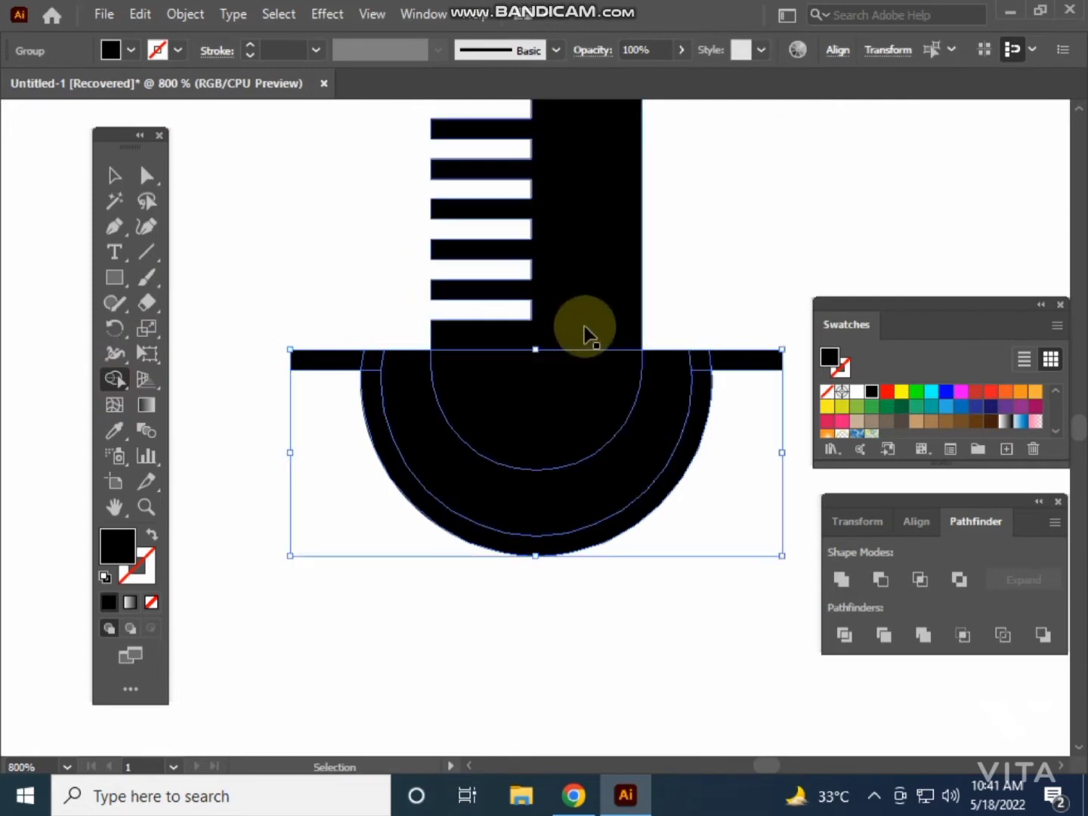
pyautogui.moveTo(647, 371); pyautogui.dragTo(703, 399)
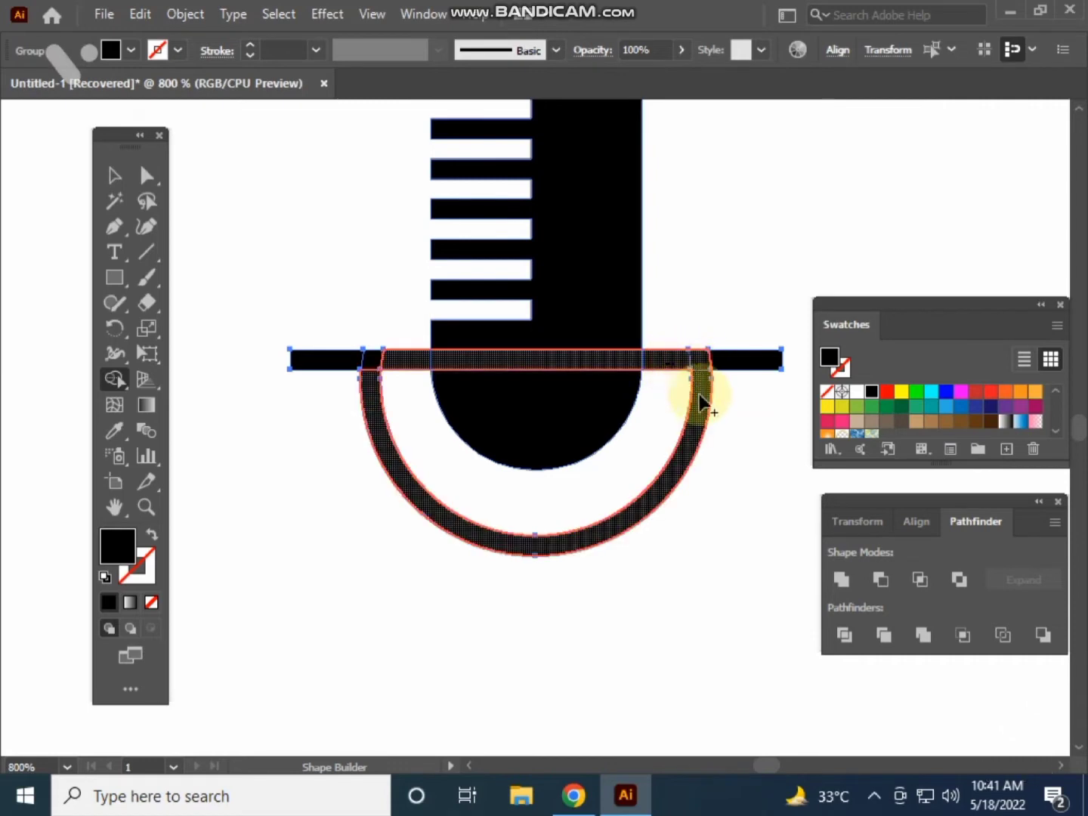
pyautogui.moveTo(392, 359); pyautogui.dragTo(306, 359)
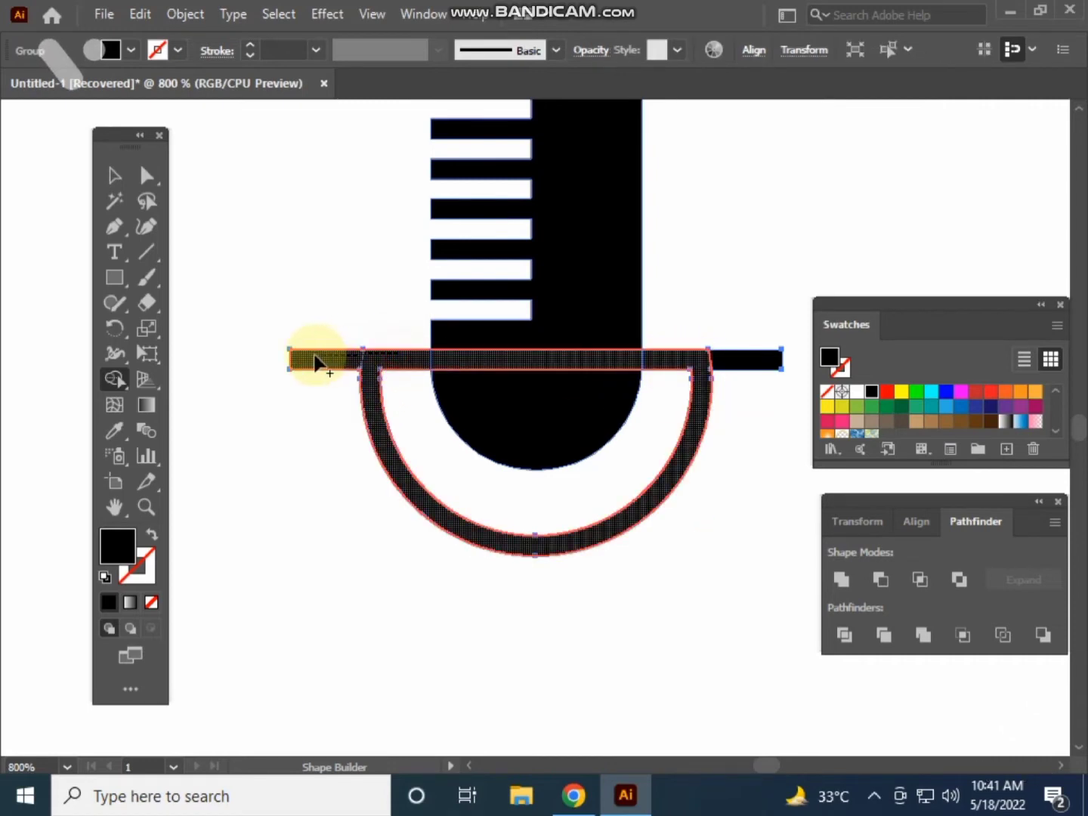
pyautogui.click(112, 178)
pyautogui.click(267, 173)
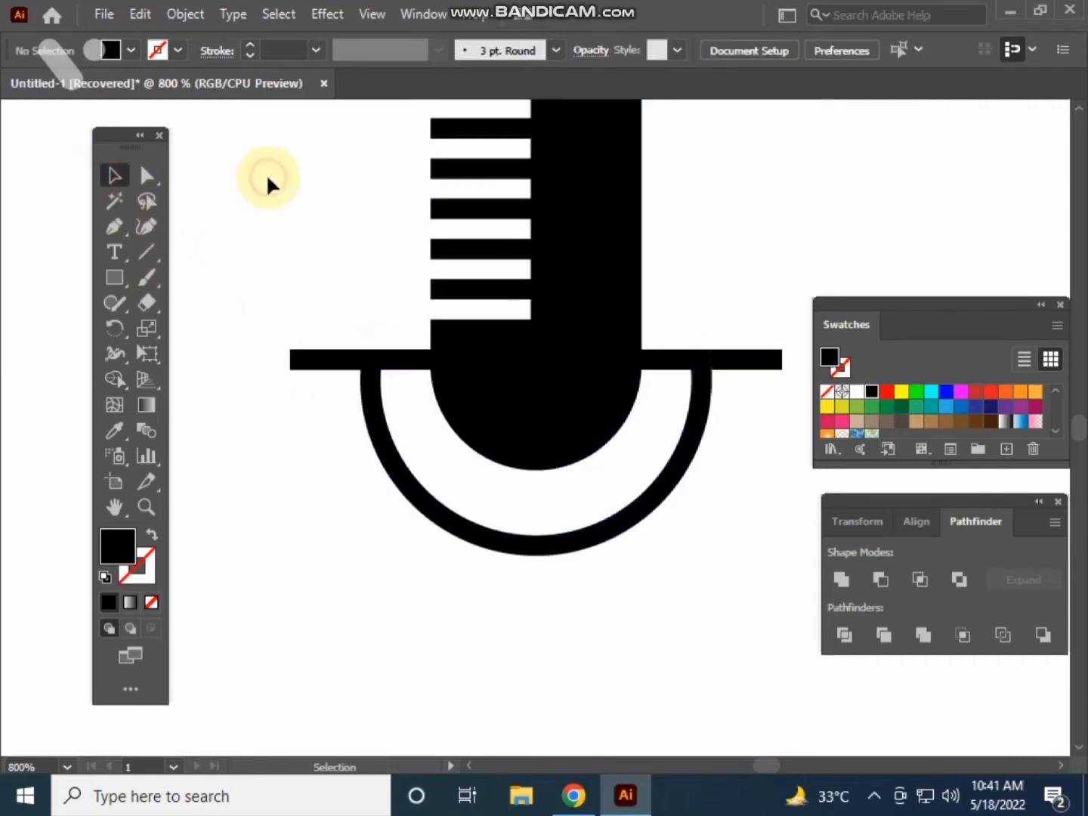
pyautogui.scroll(-1, 266, 173)
# - Set the Type tool's font to Barlow Bold in the Character panel
pyautogui.moveTo(266, 174); pyautogui.dragTo(318, 326)
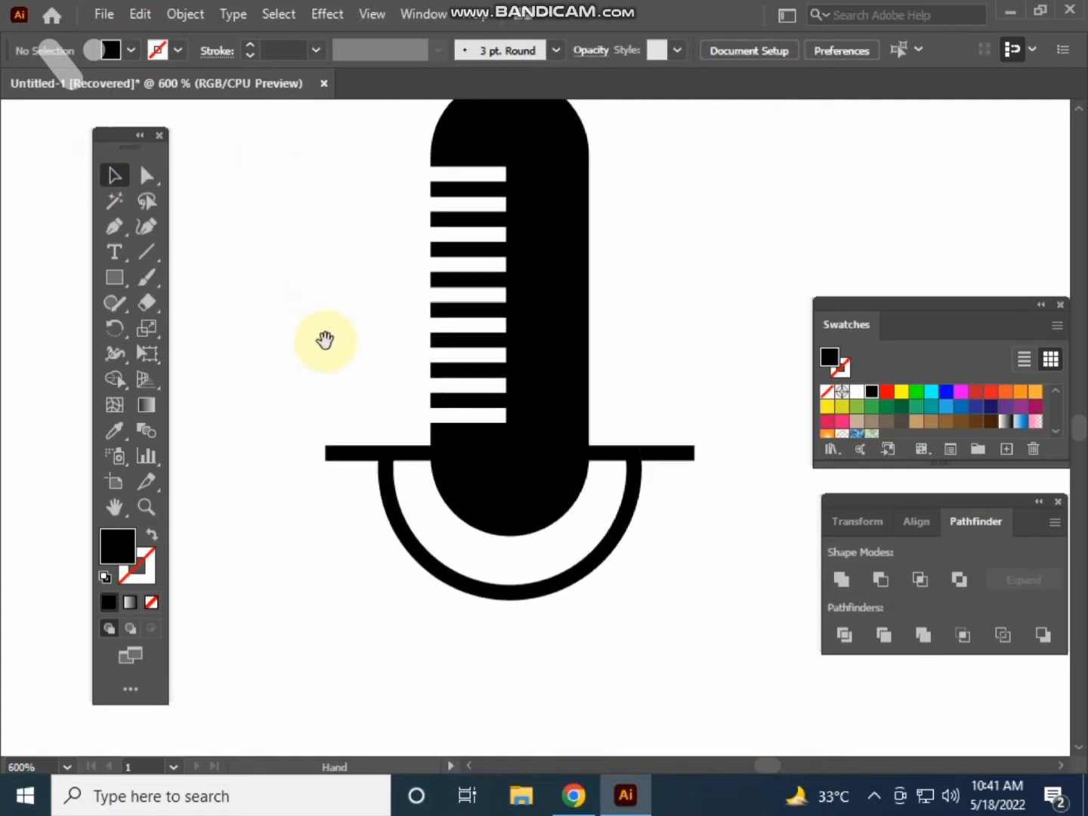
pyautogui.scroll(-1, 370, 350)
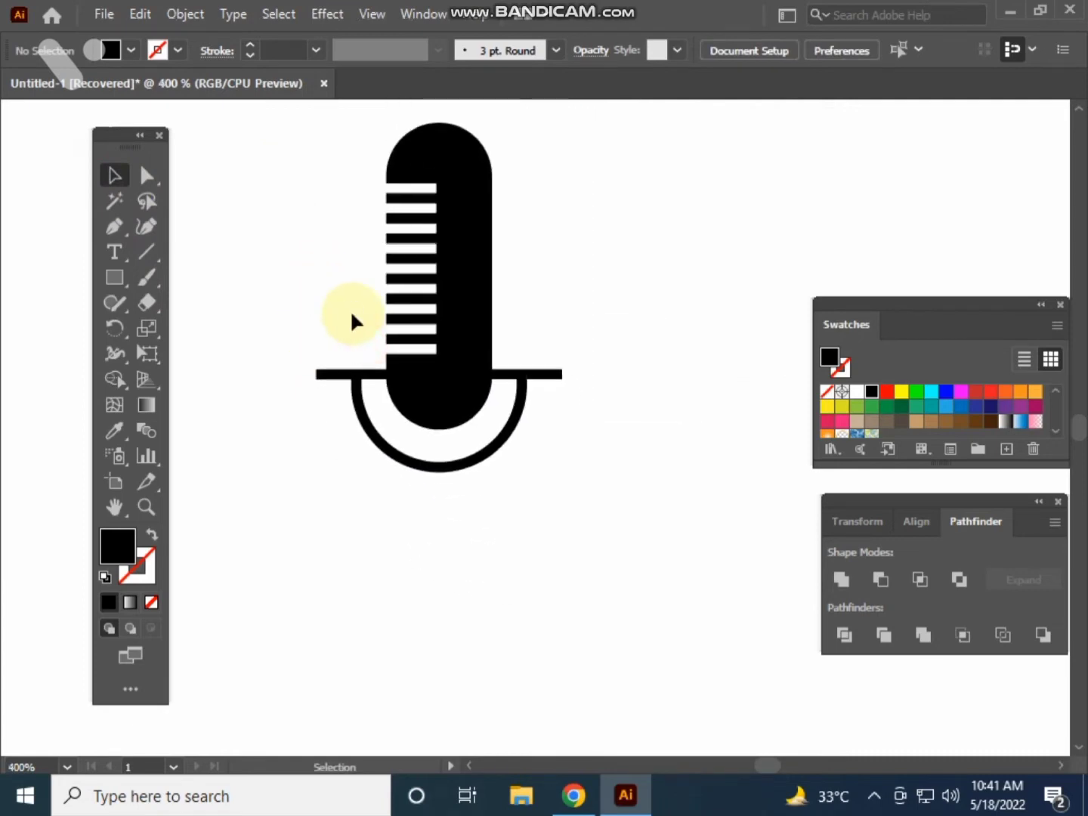
pyautogui.moveTo(369, 341); pyautogui.dragTo(369, 292)
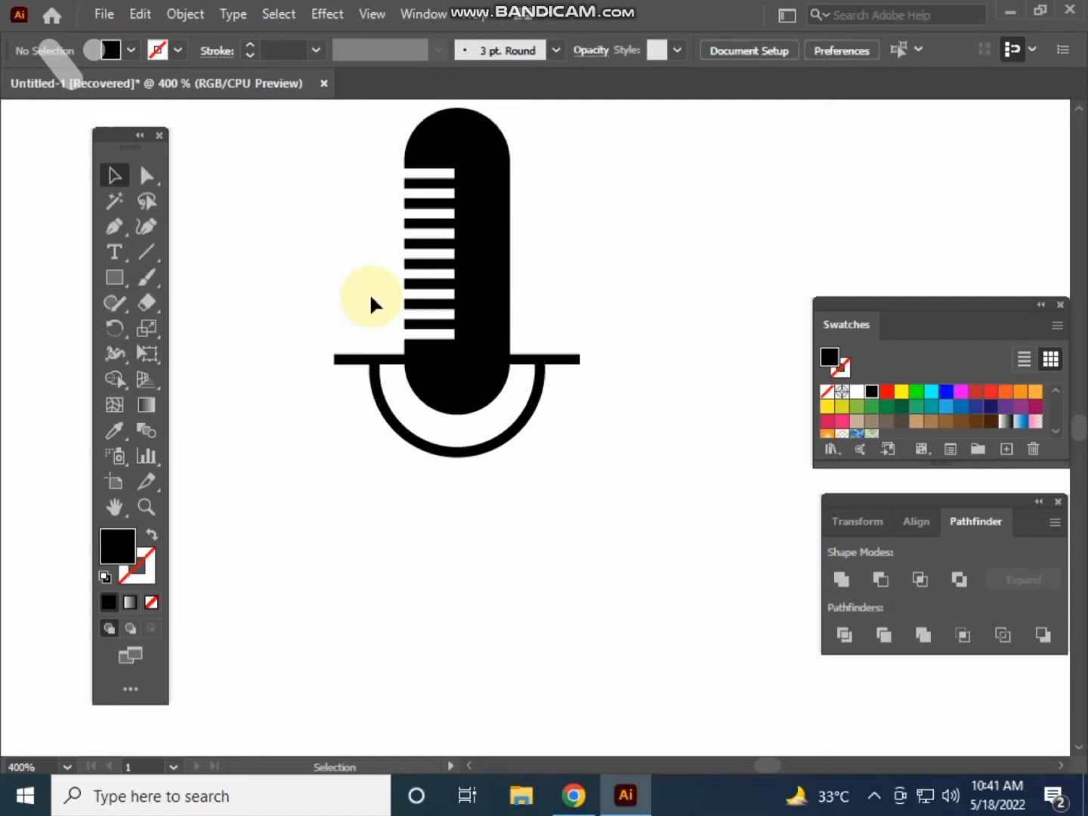
pyautogui.click(117, 253)
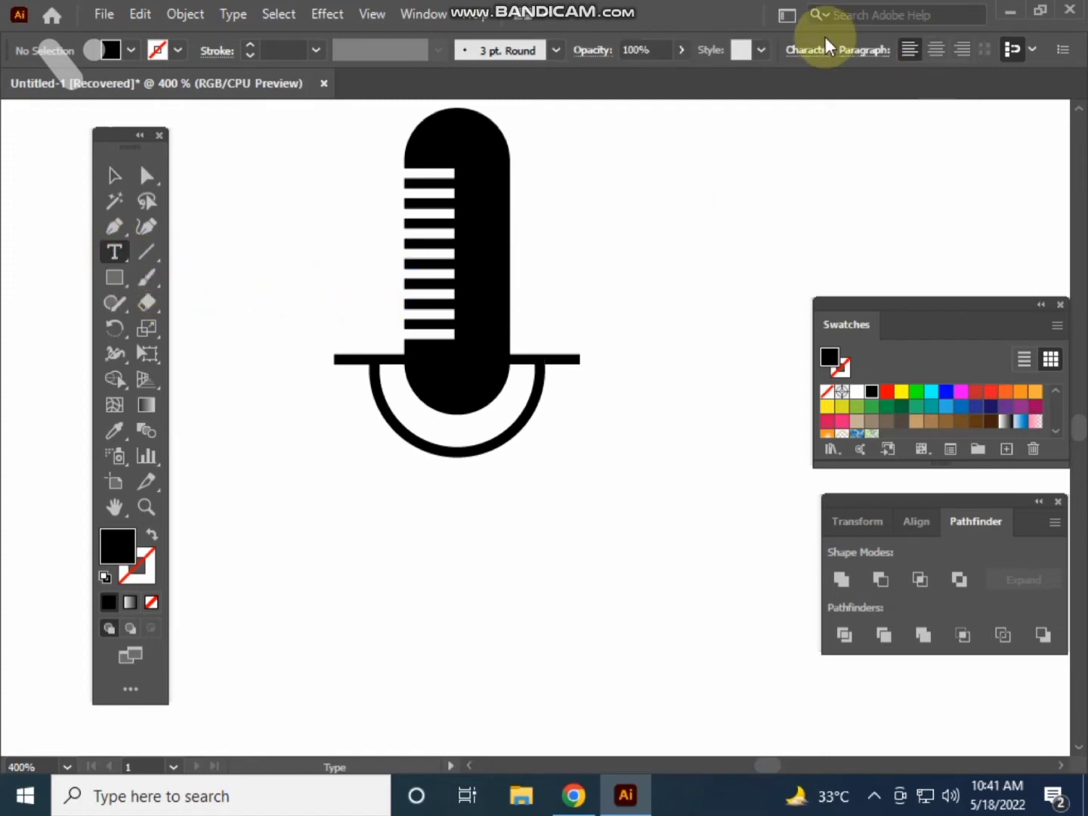
pyautogui.click(810, 49)
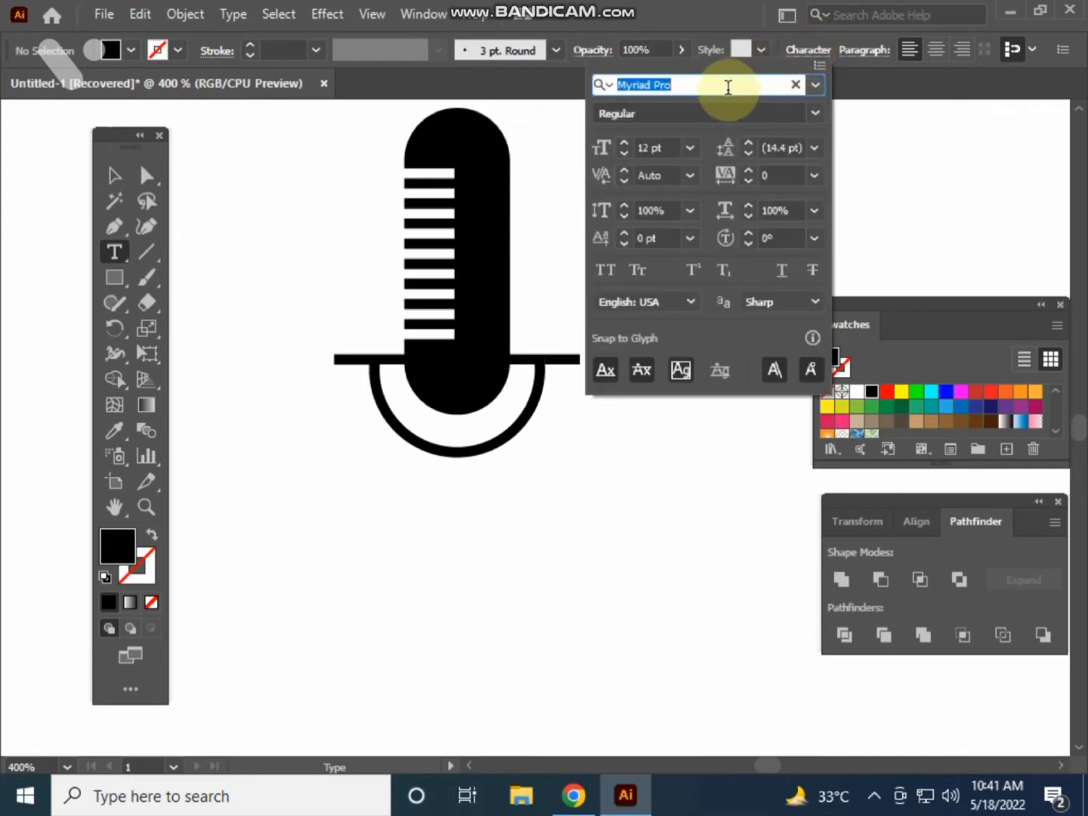
pyautogui.write('ra')
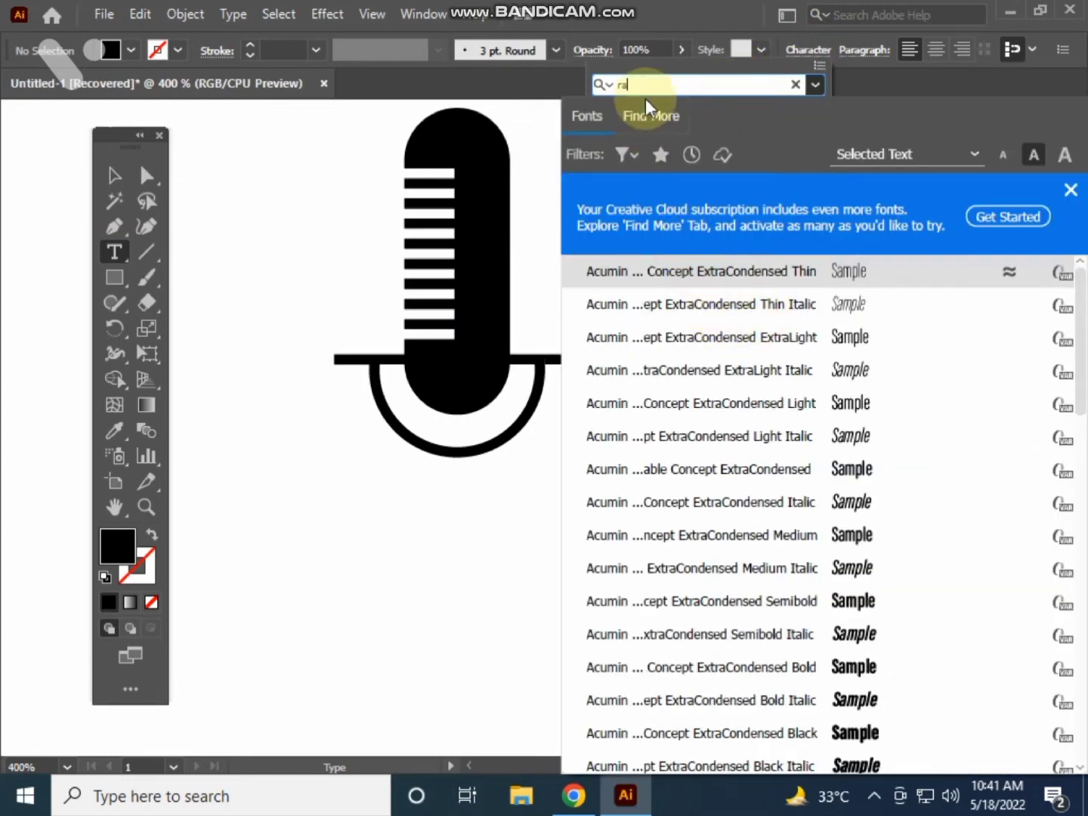
pyautogui.write('v')
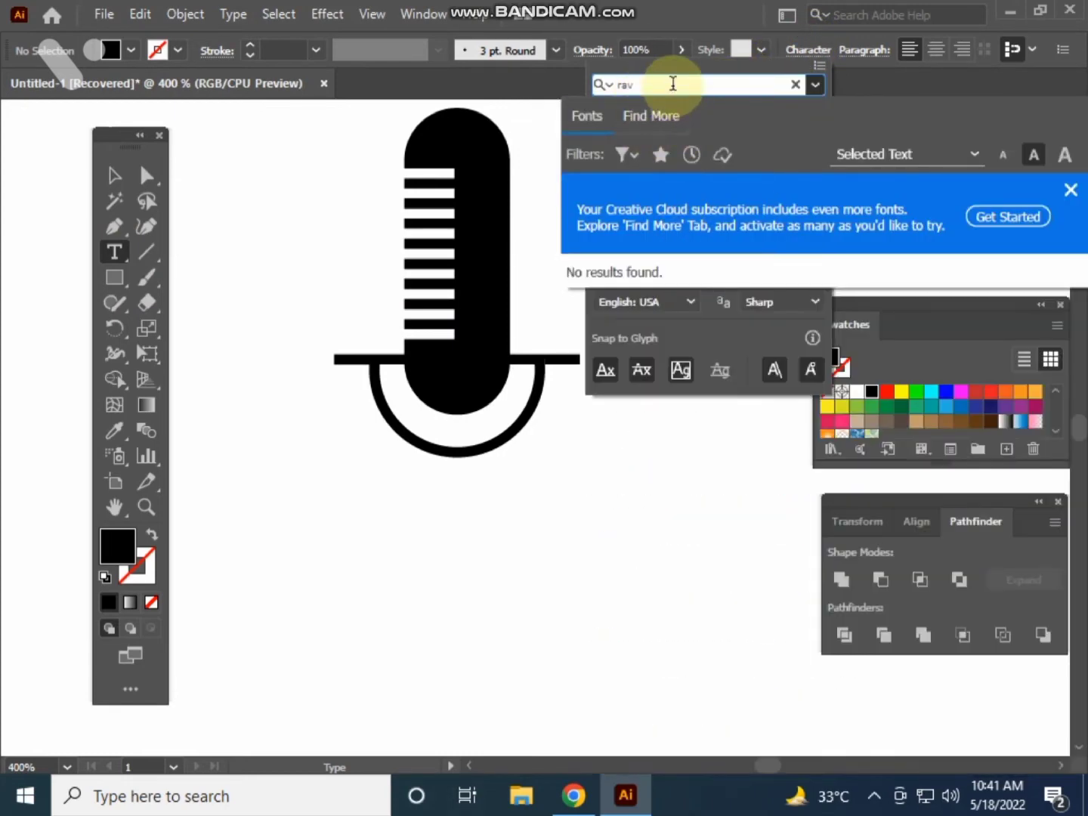
pyautogui.press('BackSpace')
pyautogui.press('BackSpace')
pyautogui.press('BackSpace')
pyautogui.write('ba')
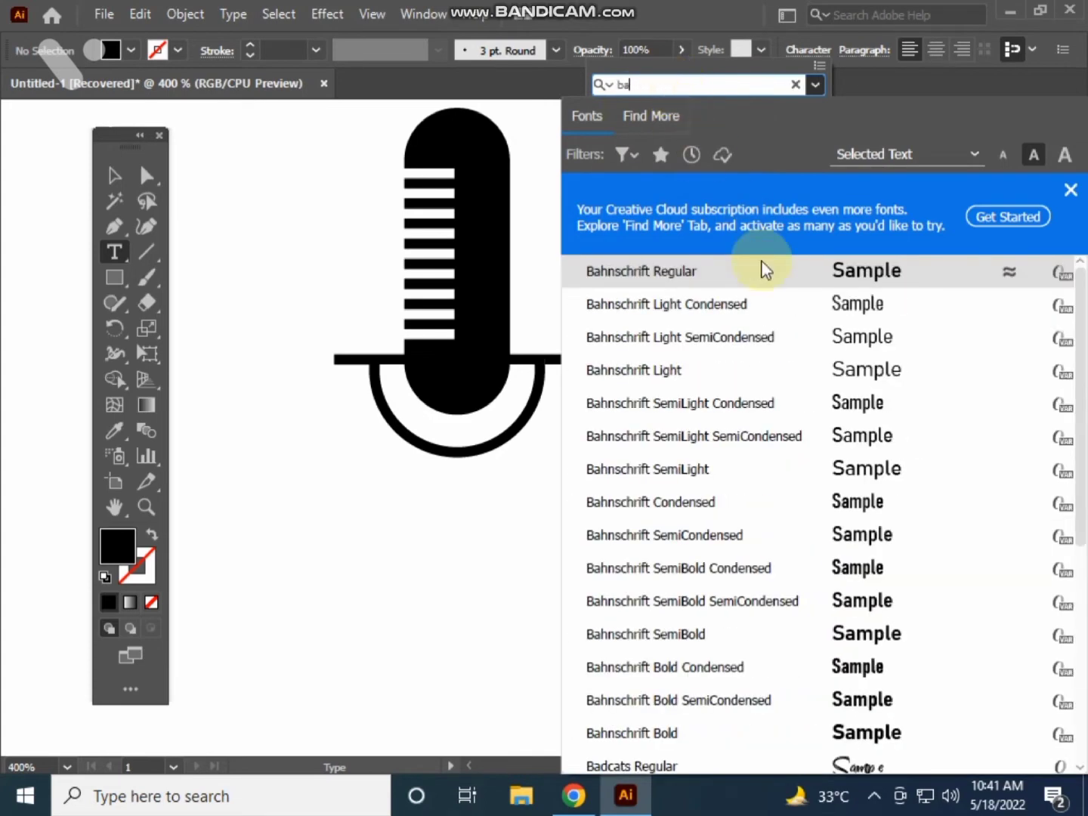
pyautogui.write('r')
pyautogui.click(734, 273)
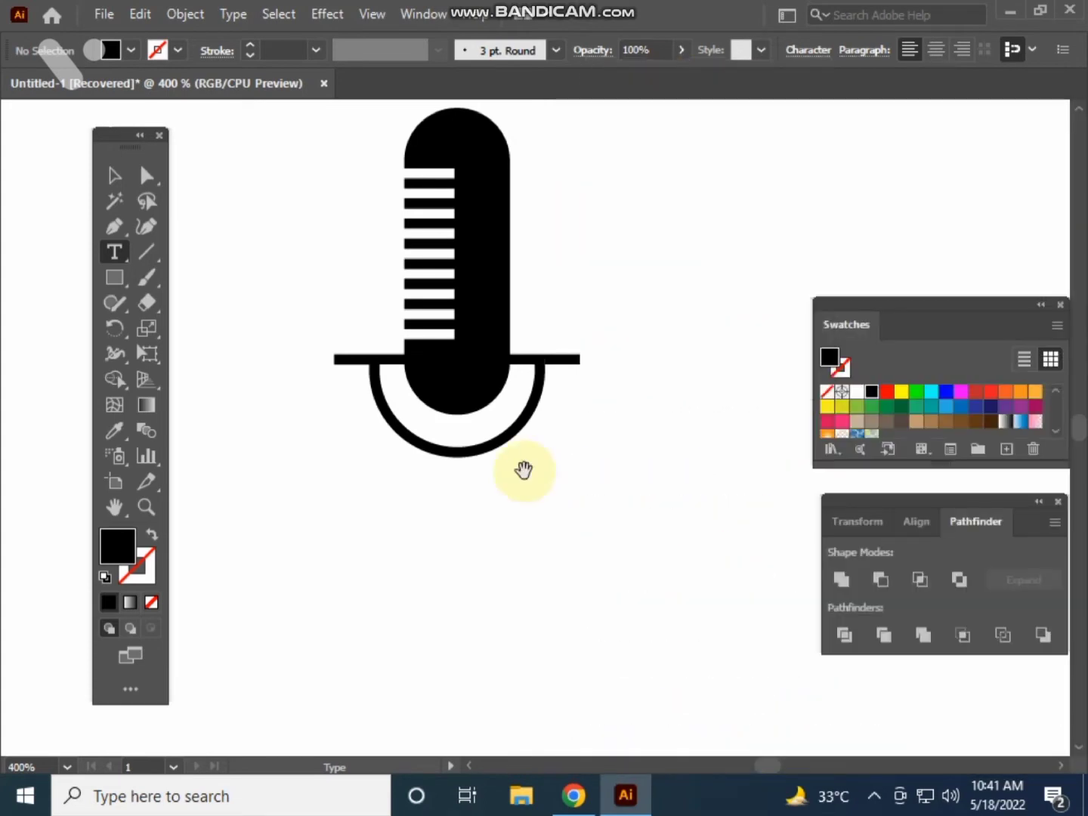
# - Type MUSIC below the microphone, then enlarge it and position it underneath
pyautogui.click(300, 583)
pyautogui.press('BackSpace')
pyautogui.write('MU')
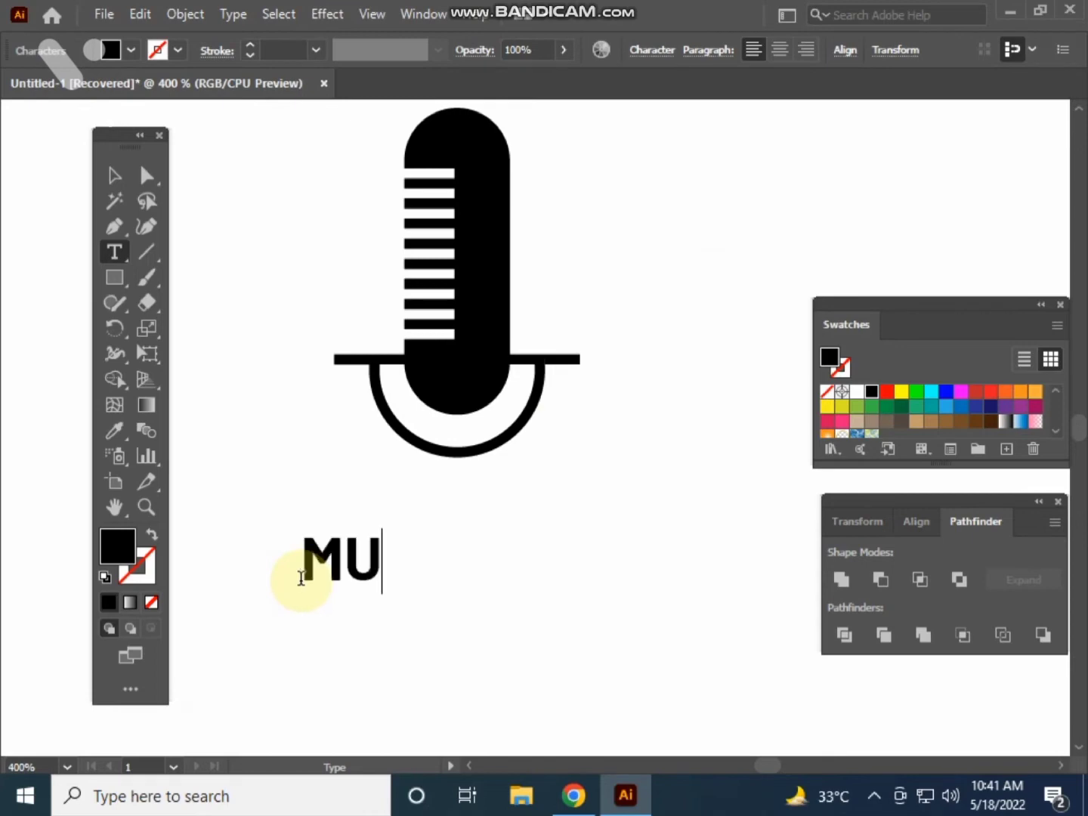
pyautogui.write('SIC')
pyautogui.click(114, 175)
pyautogui.moveTo(449, 571)
pyautogui.mouseDown()
pyautogui.moveTo(517, 507)
pyautogui.moveTo(592, 538)
pyautogui.mouseUp()
pyautogui.click(643, 571)
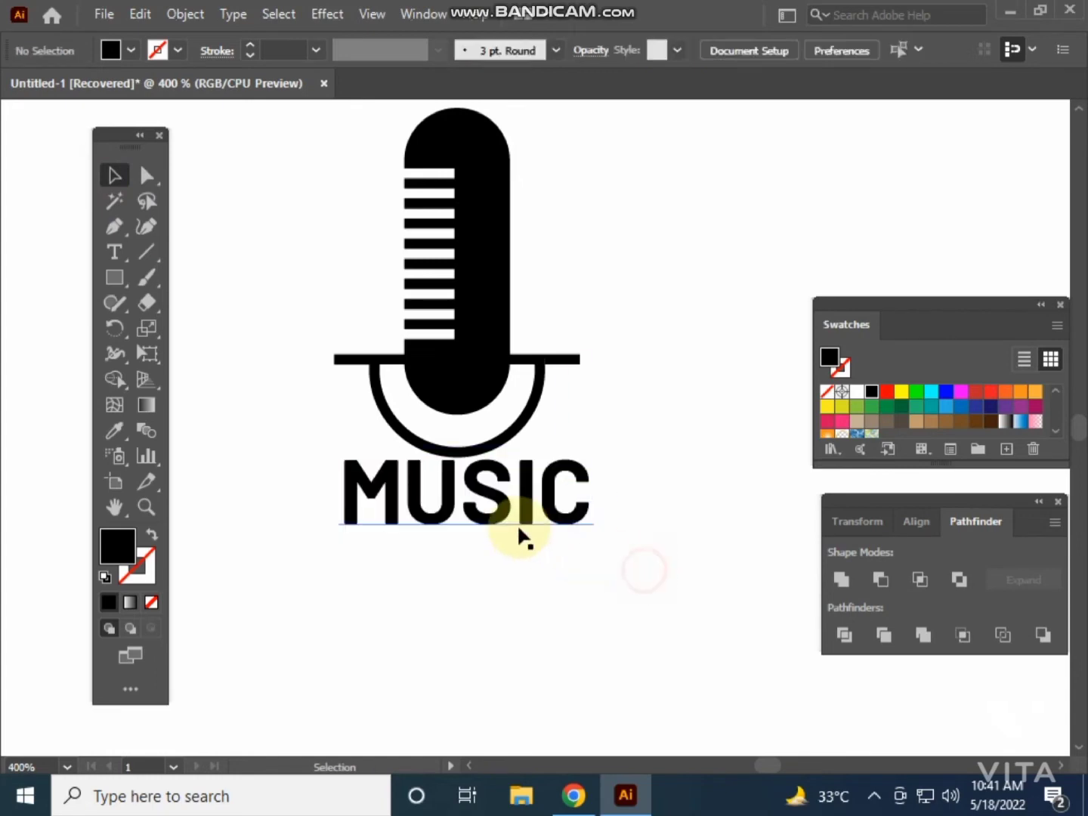
pyautogui.moveTo(518, 529); pyautogui.dragTo(513, 547)
pyautogui.click(503, 630)
pyautogui.click(530, 433)
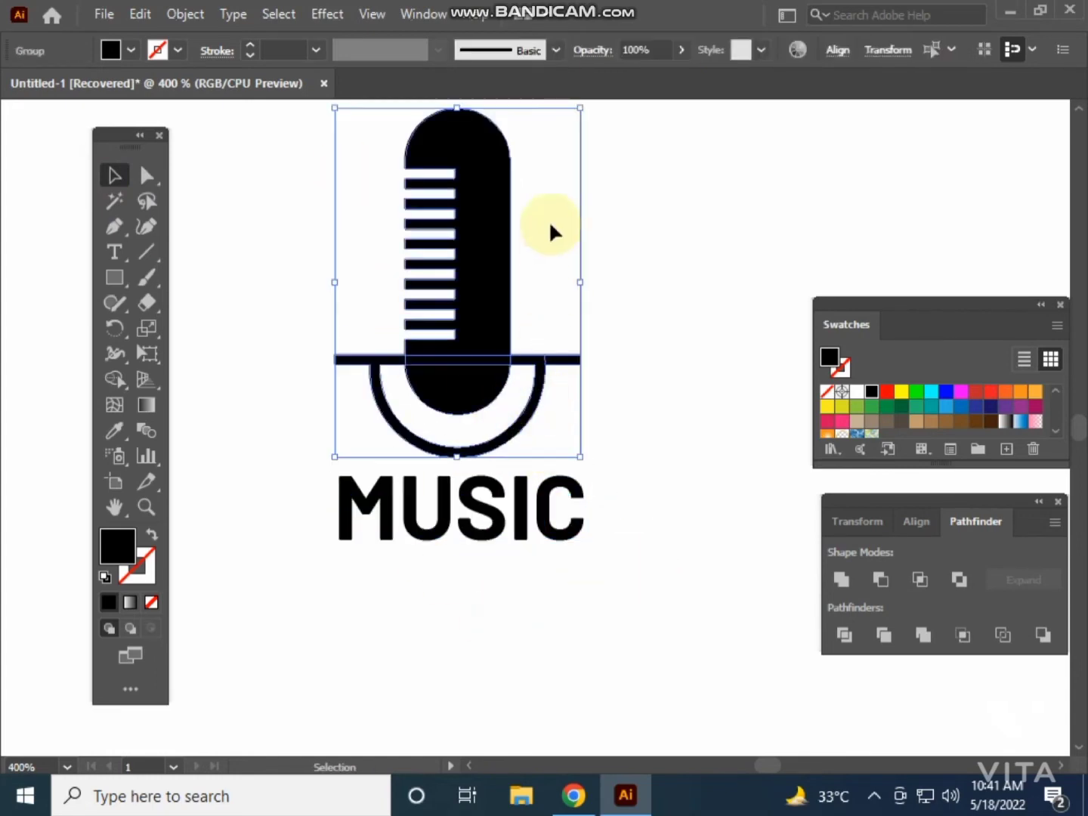
# - Shrink the microphone group and move it down 10 px
pyautogui.moveTo(580, 109); pyautogui.dragTo(541, 162)
pyautogui.click(632, 188)
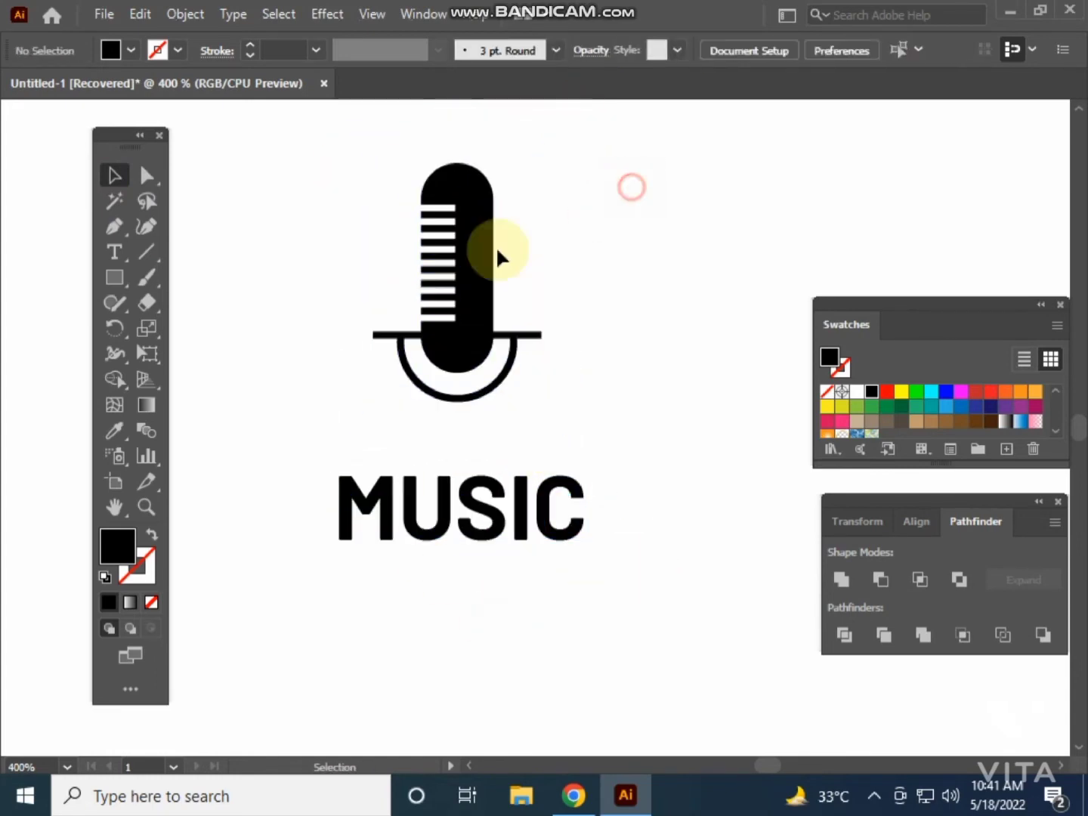
pyautogui.click(460, 340)
pyautogui.moveTo(456, 291); pyautogui.dragTo(459, 361)
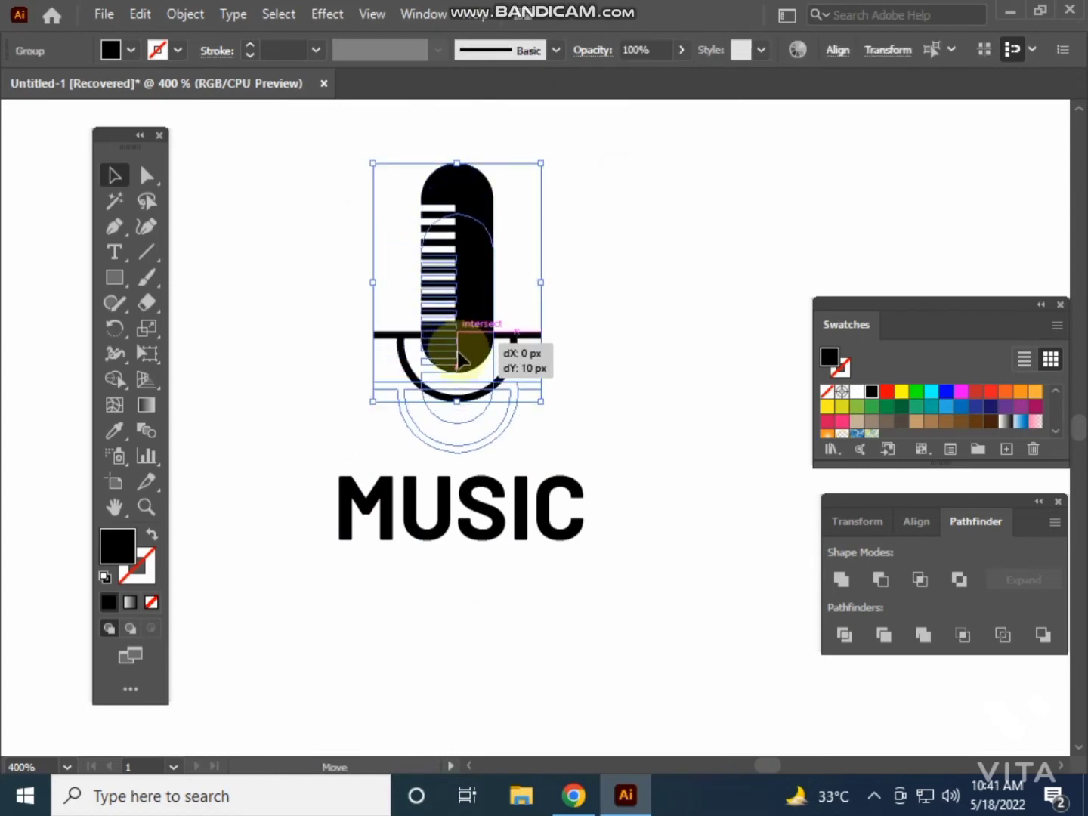
pyautogui.click(624, 354)
pyautogui.moveTo(624, 354); pyautogui.dragTo(636, 351)
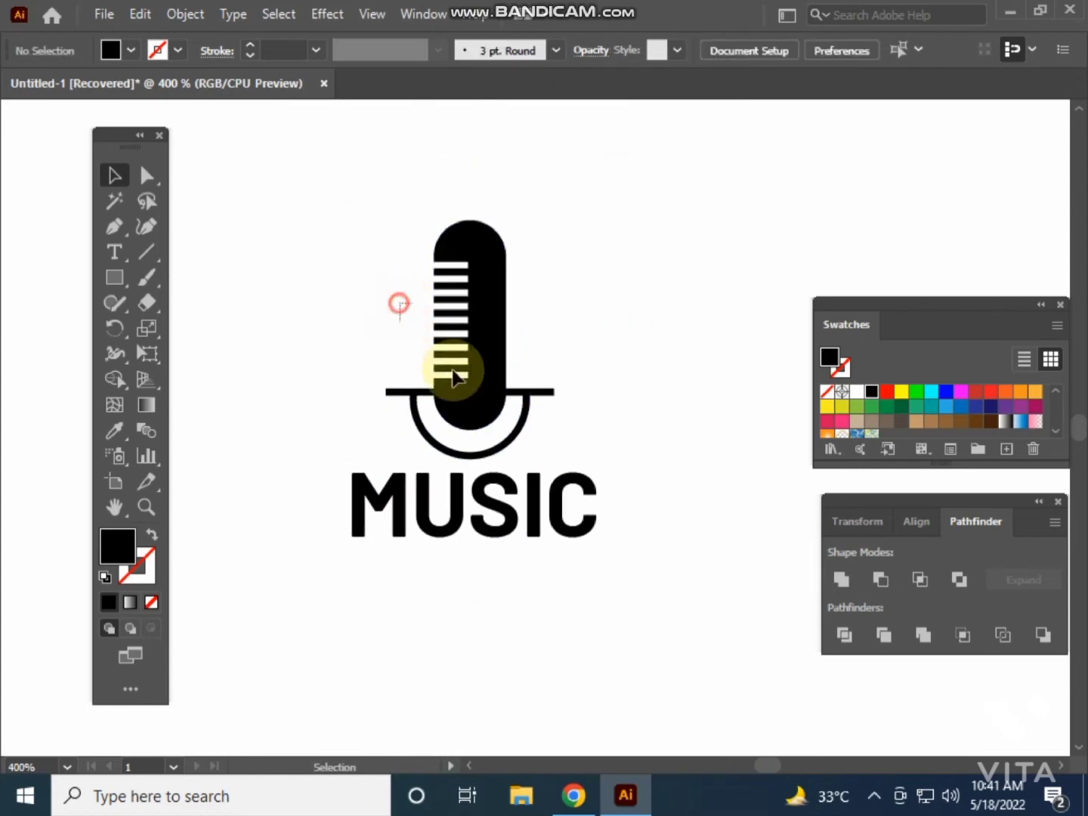
# - Shrink the microphone further and place it closer above MUSIC
pyautogui.moveTo(398, 303); pyautogui.dragTo(540, 435)
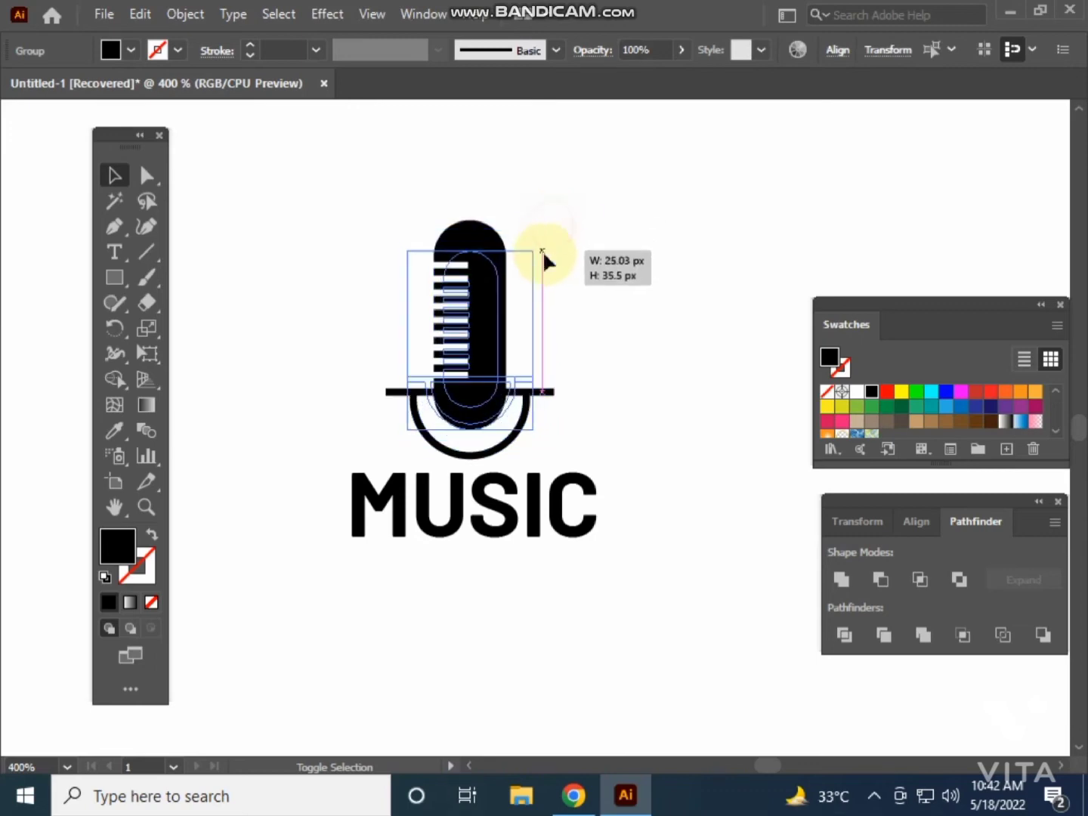
pyautogui.moveTo(555, 222); pyautogui.dragTo(533, 249)
pyautogui.click(575, 242)
pyautogui.moveTo(394, 275)
pyautogui.mouseDown()
pyautogui.moveTo(481, 406)
pyautogui.moveTo(481, 439)
pyautogui.mouseUp()
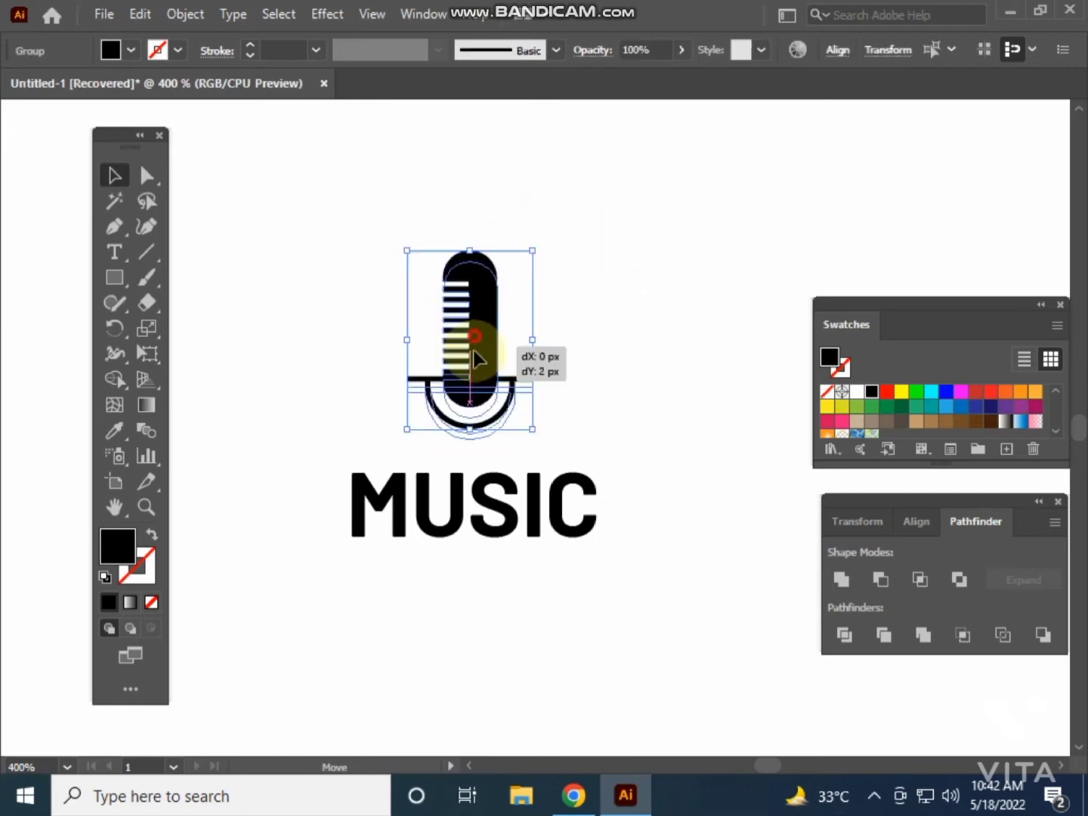
pyautogui.click(599, 309)
pyautogui.moveTo(599, 309); pyautogui.dragTo(590, 308)
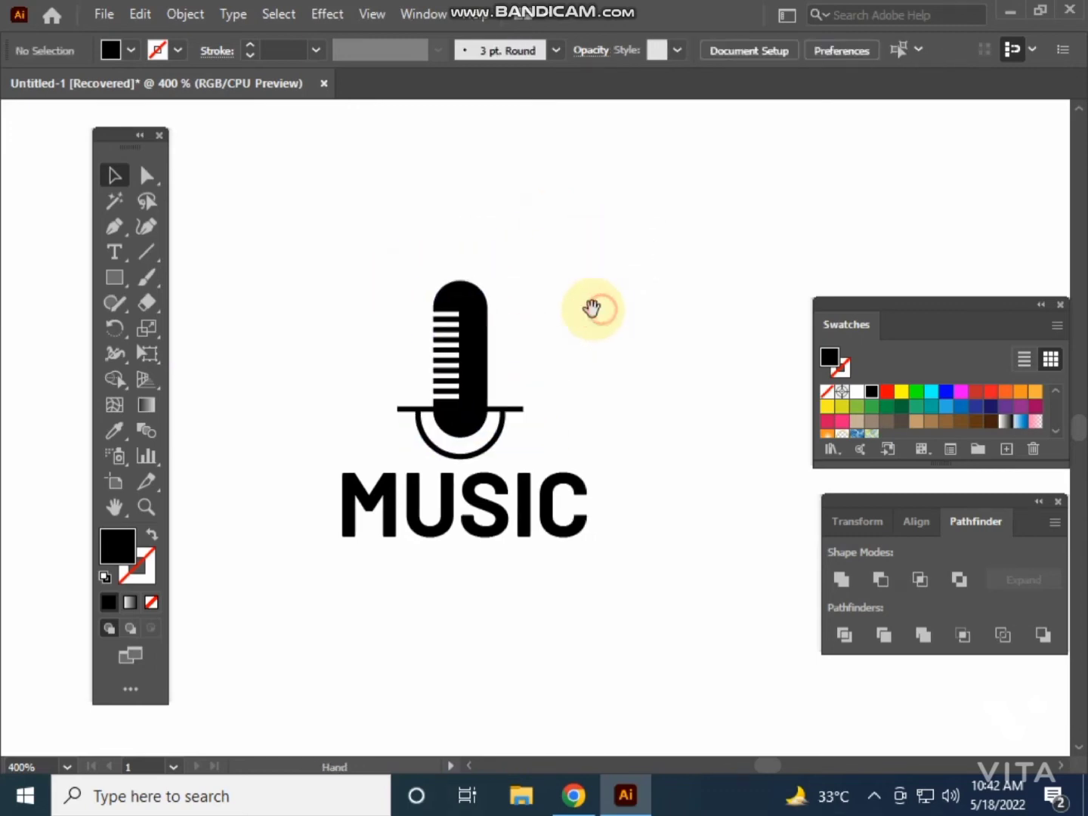
# - Horizontally centre the microphone with the MUSIC text
pyautogui.moveTo(370, 295); pyautogui.dragTo(525, 433)
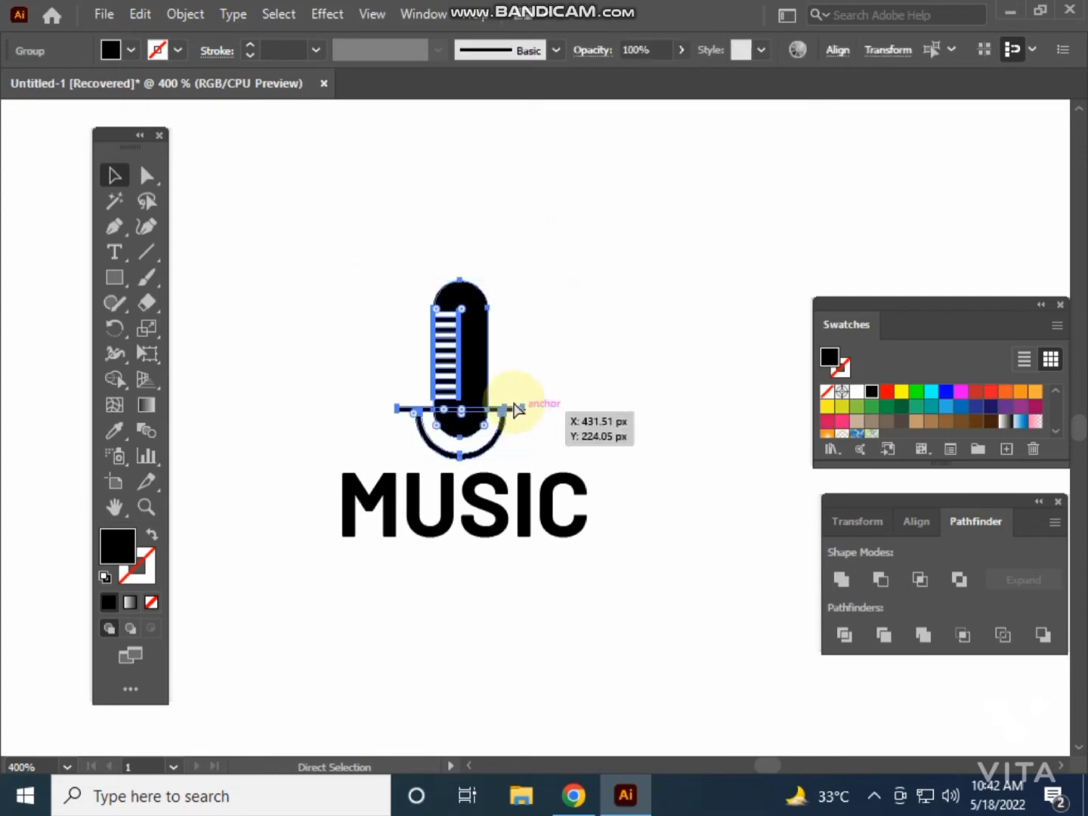
pyautogui.click(308, 338)
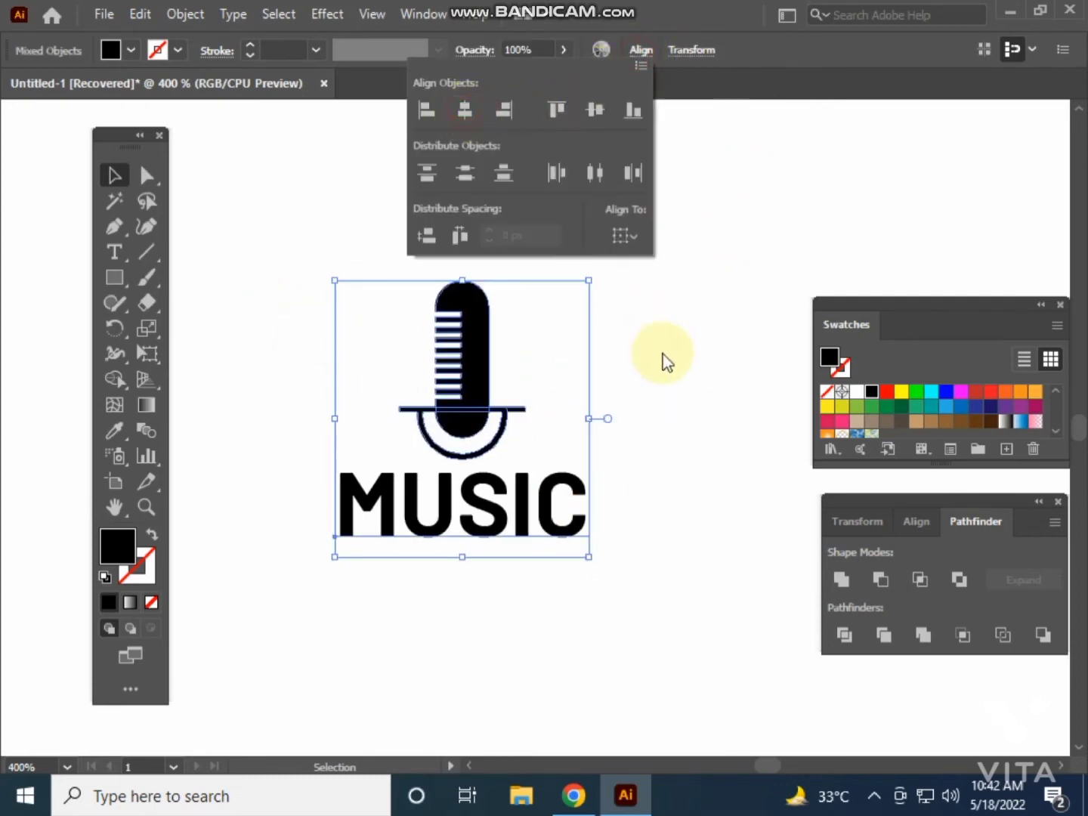
pyautogui.click(636, 357)
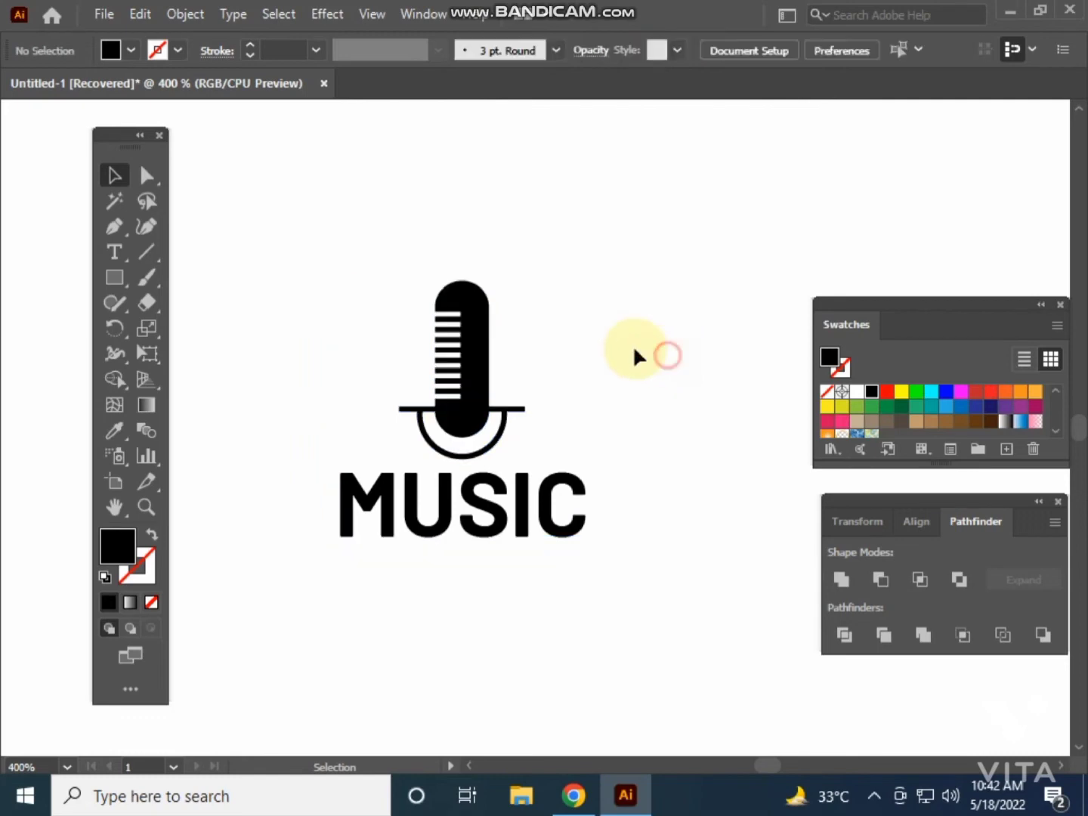
pyautogui.click(120, 281)
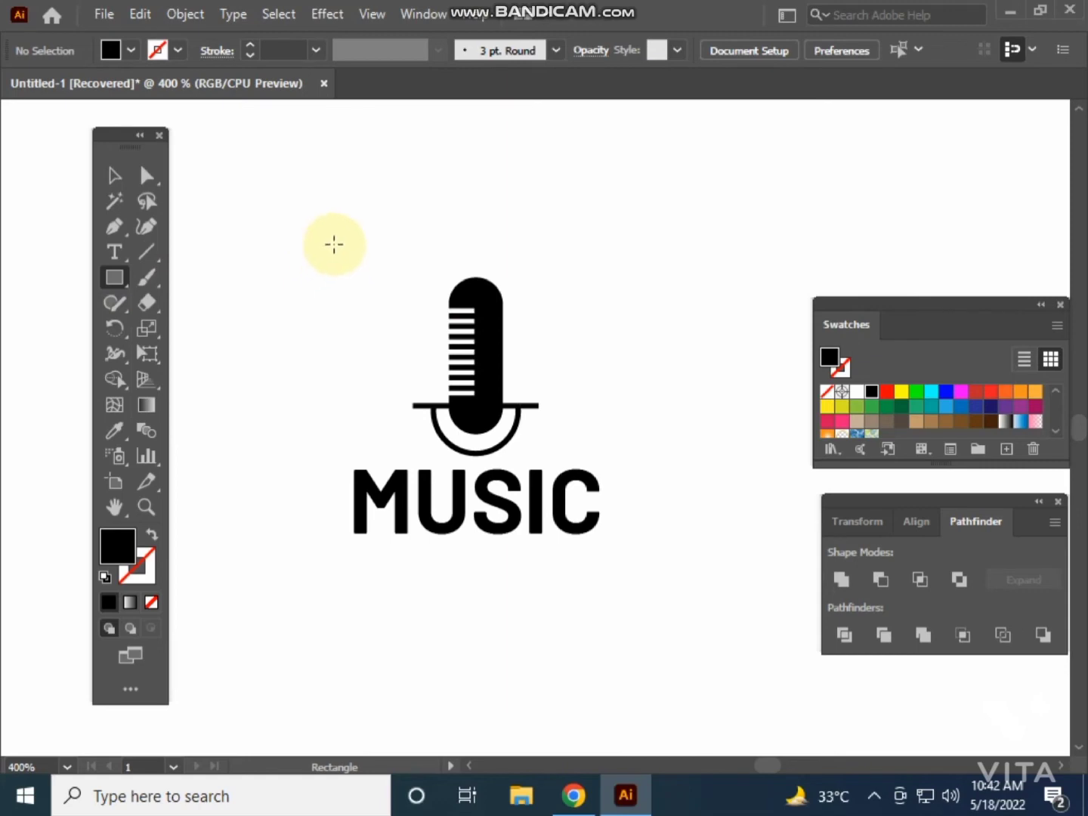
# - Draw a square over the logo as an unfilled black outline with a 2 pt stroke
pyautogui.moveTo(334, 244); pyautogui.dragTo(625, 509)
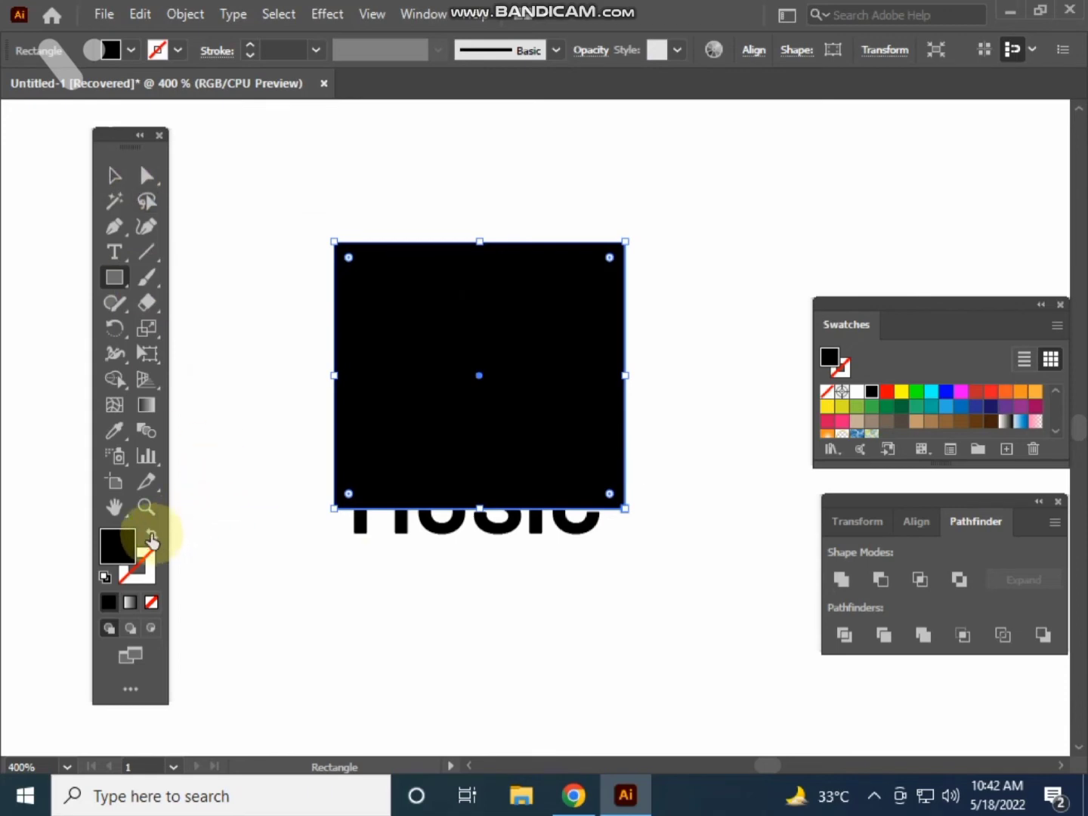
pyautogui.click(152, 534)
pyautogui.click(114, 178)
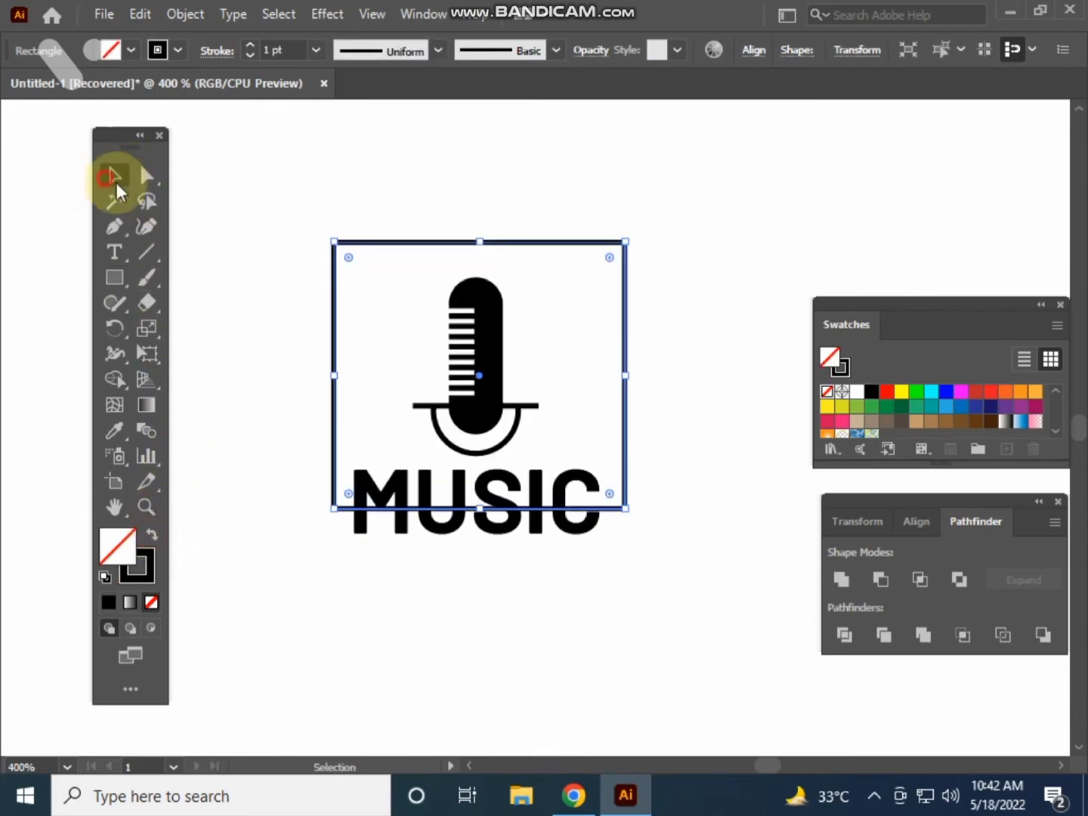
pyautogui.click(282, 172)
pyautogui.moveTo(317, 172); pyautogui.dragTo(356, 291)
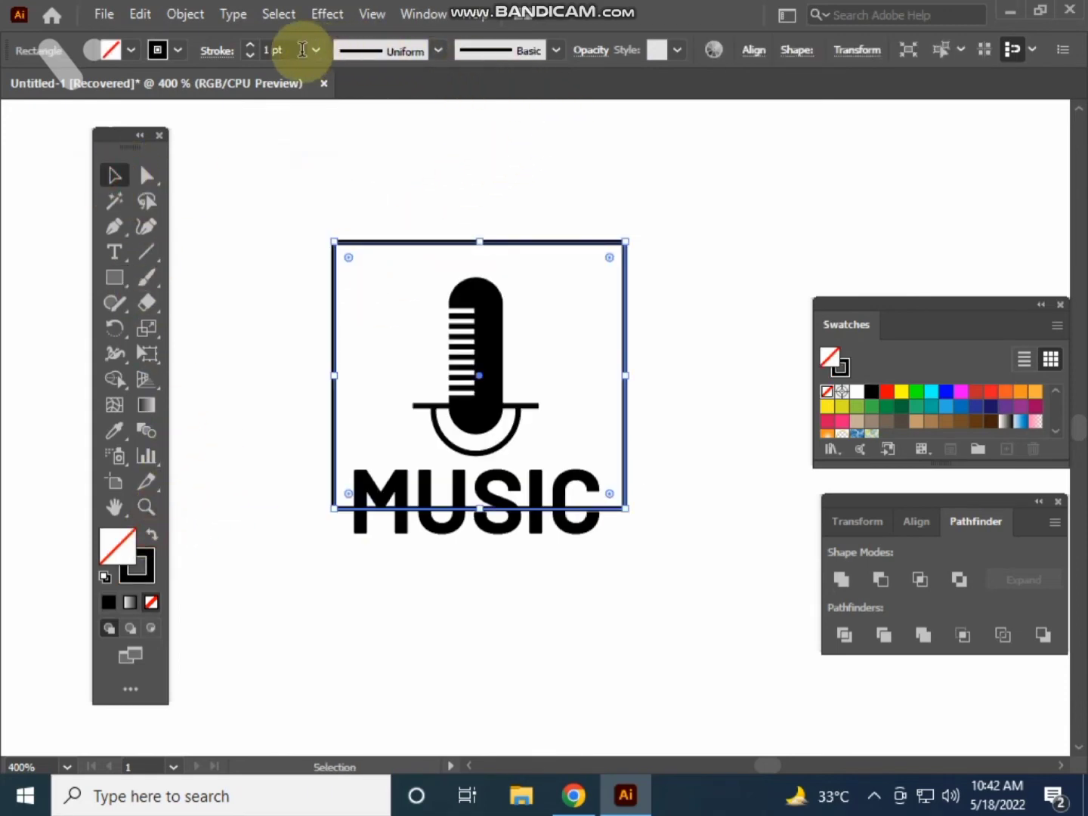
pyautogui.write('2')
pyautogui.press('Return')
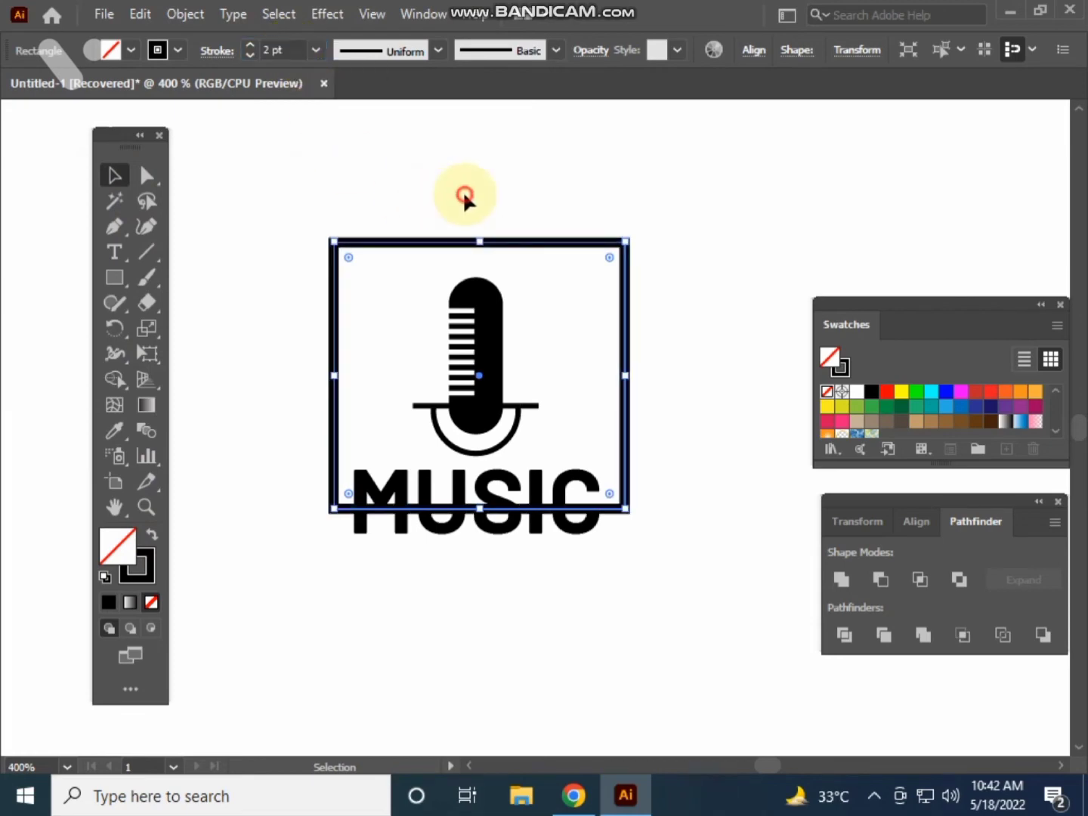
# - Align the square frame and the microphone logo on their centres
pyautogui.click(461, 192)
pyautogui.moveTo(392, 346)
pyautogui.mouseDown()
pyautogui.moveTo(498, 487)
pyautogui.moveTo(555, 432)
pyautogui.mouseUp()
pyautogui.click(640, 50)
pyautogui.click(467, 108)
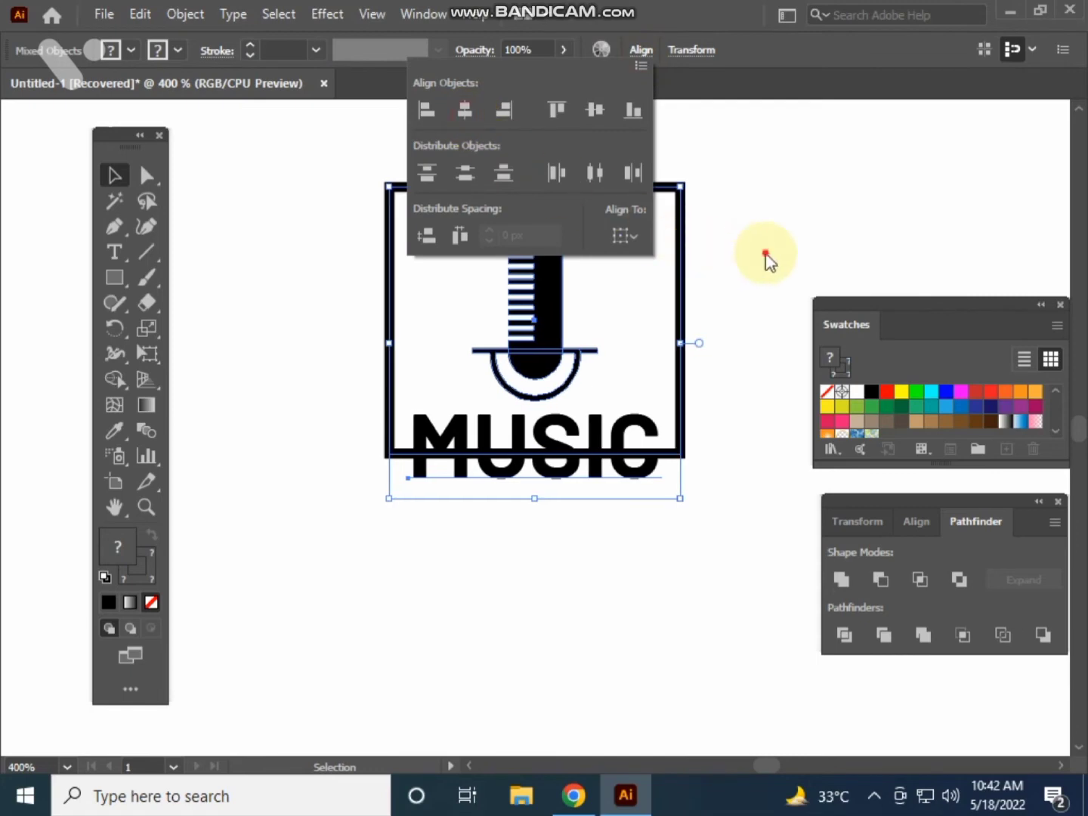
pyautogui.click(765, 256)
pyautogui.moveTo(760, 245); pyautogui.dragTo(689, 270)
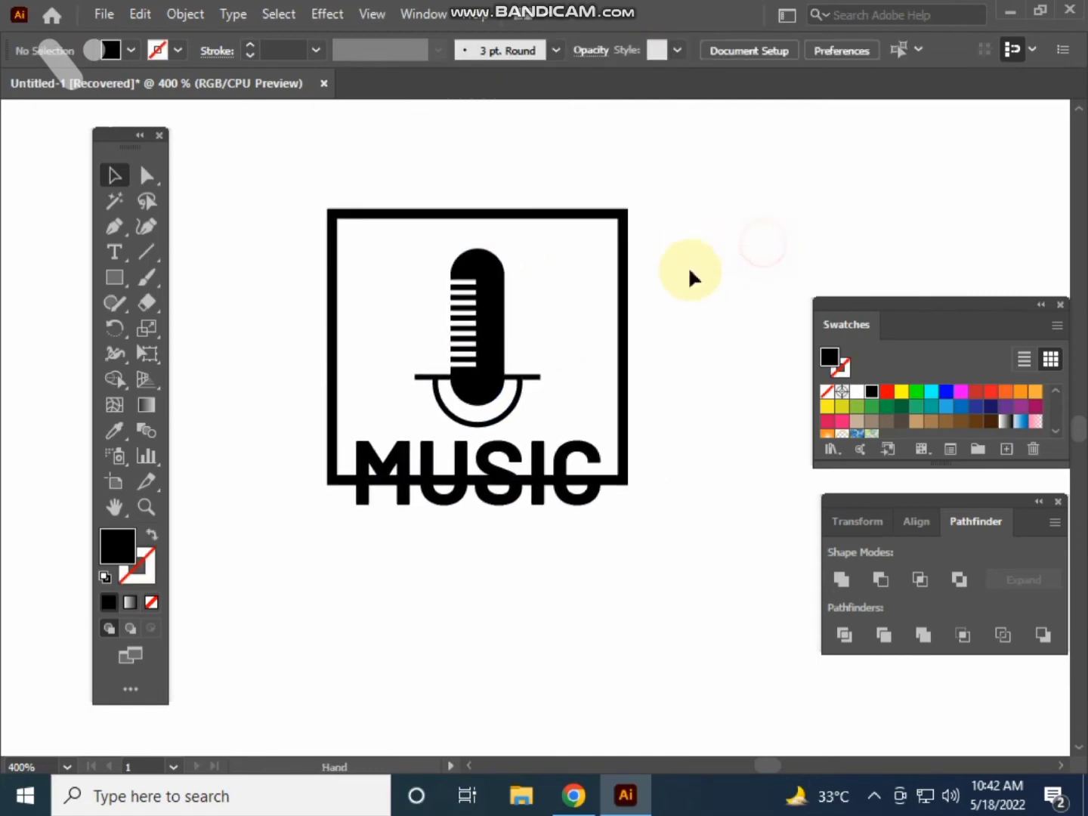
# - Round the square frame's two top corners to maximum radius, forming an arch
pyautogui.click(146, 176)
pyautogui.moveTo(296, 167); pyautogui.dragTo(371, 272)
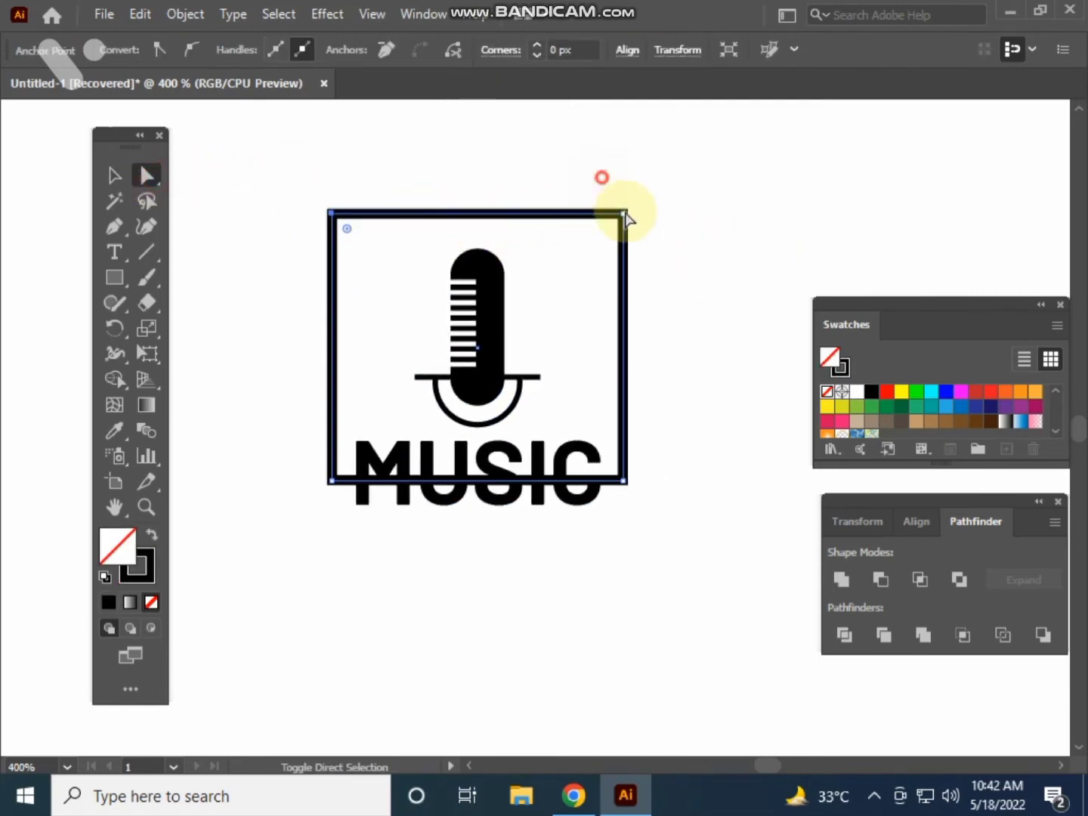
pyautogui.moveTo(559, 162)
pyautogui.mouseDown()
pyautogui.moveTo(631, 227)
pyautogui.moveTo(540, 437)
pyautogui.mouseUp()
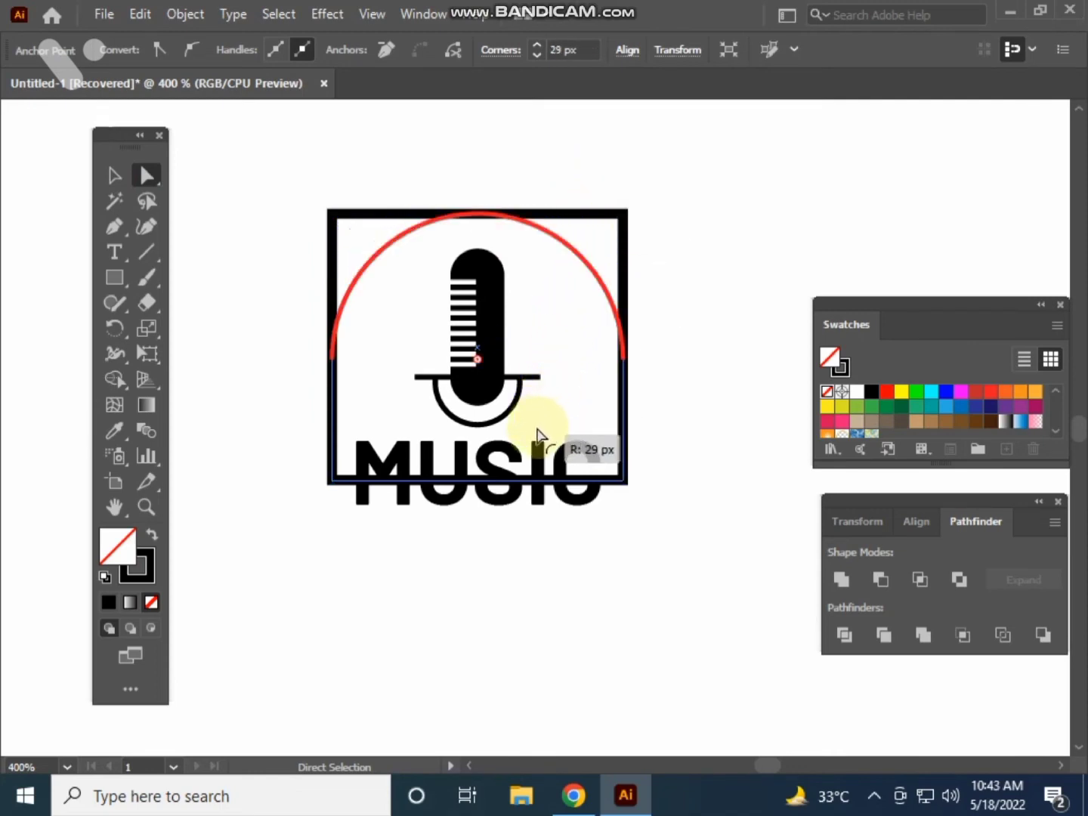
pyautogui.click(719, 340)
pyautogui.moveTo(718, 340); pyautogui.dragTo(708, 276)
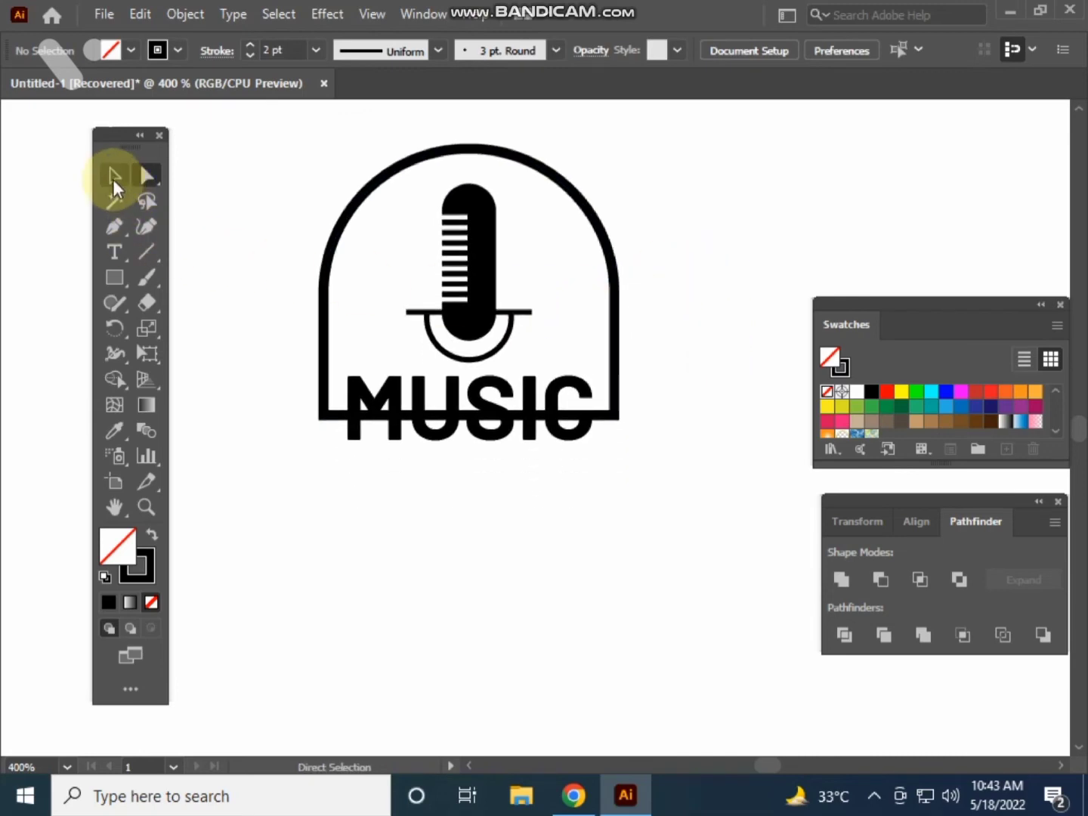
# - Cut the arch outline with the Scissors tool at its bottom-left and bottom-right corners
pyautogui.click(115, 176)
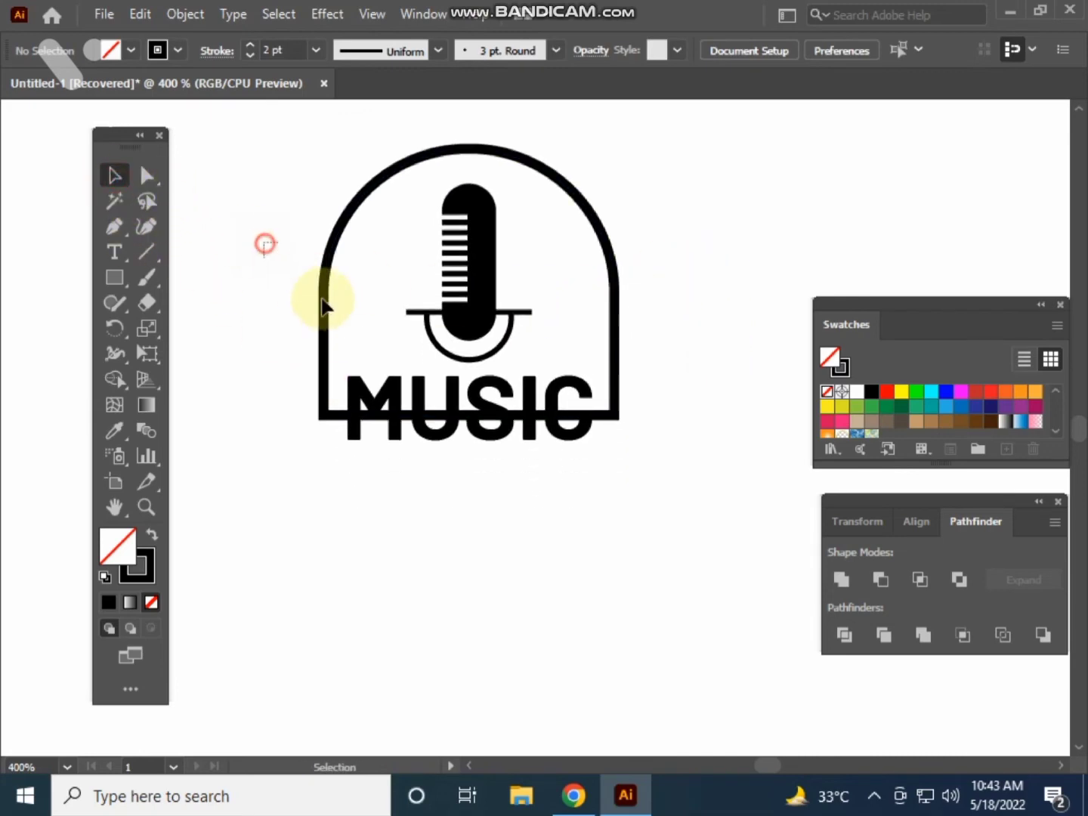
pyautogui.moveTo(265, 240)
pyautogui.mouseDown()
pyautogui.moveTo(366, 327)
pyautogui.moveTo(302, 289)
pyautogui.mouseUp()
pyautogui.scroll(2, 365, 326)
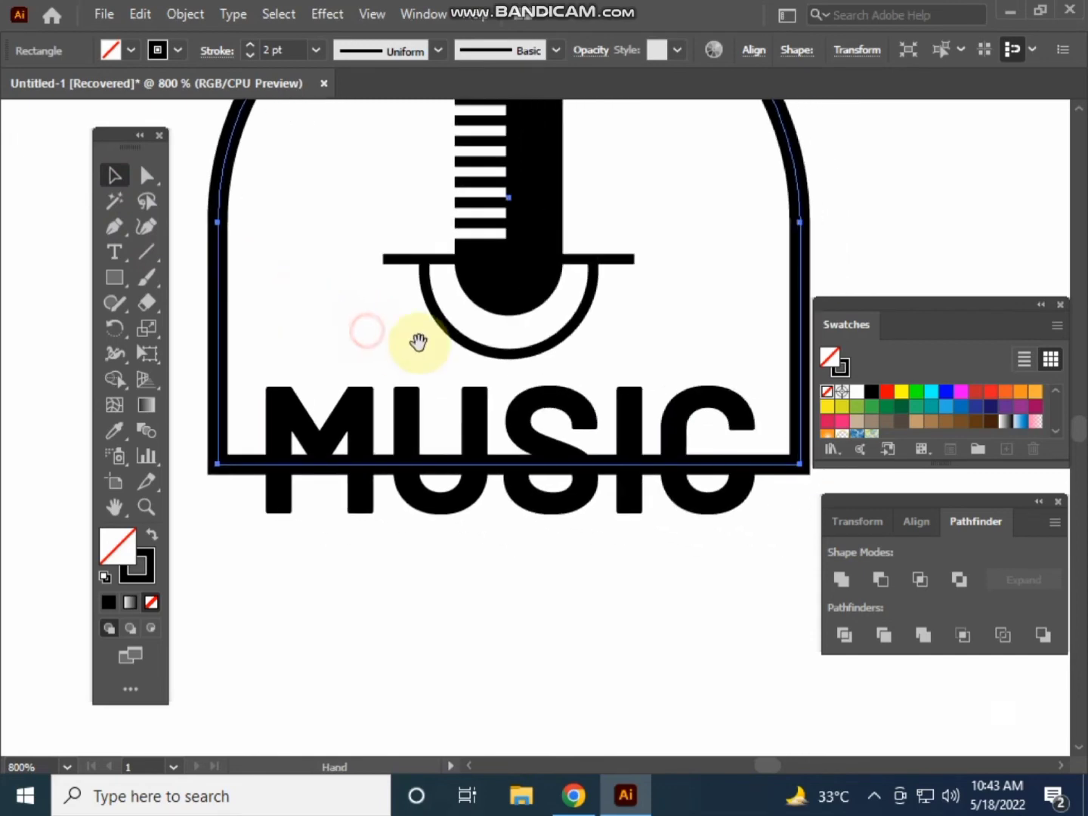
pyautogui.click(146, 303)
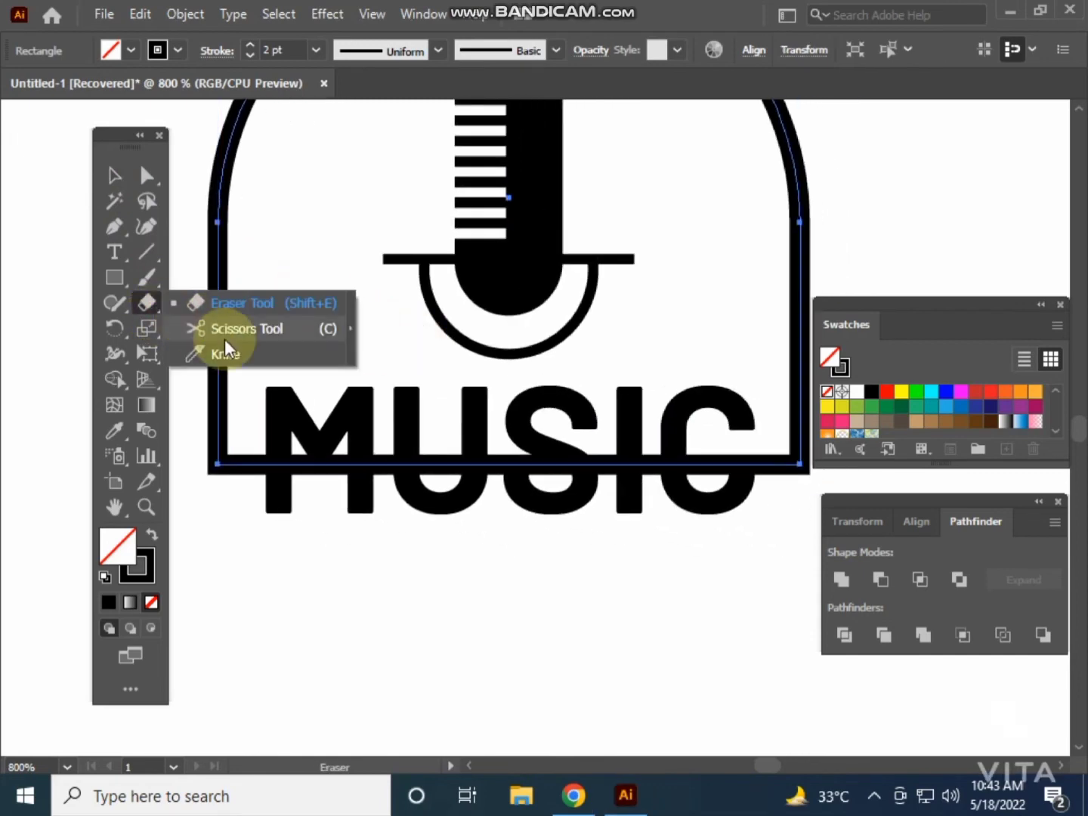
pyautogui.moveTo(157, 312); pyautogui.dragTo(224, 338)
pyautogui.click(217, 466)
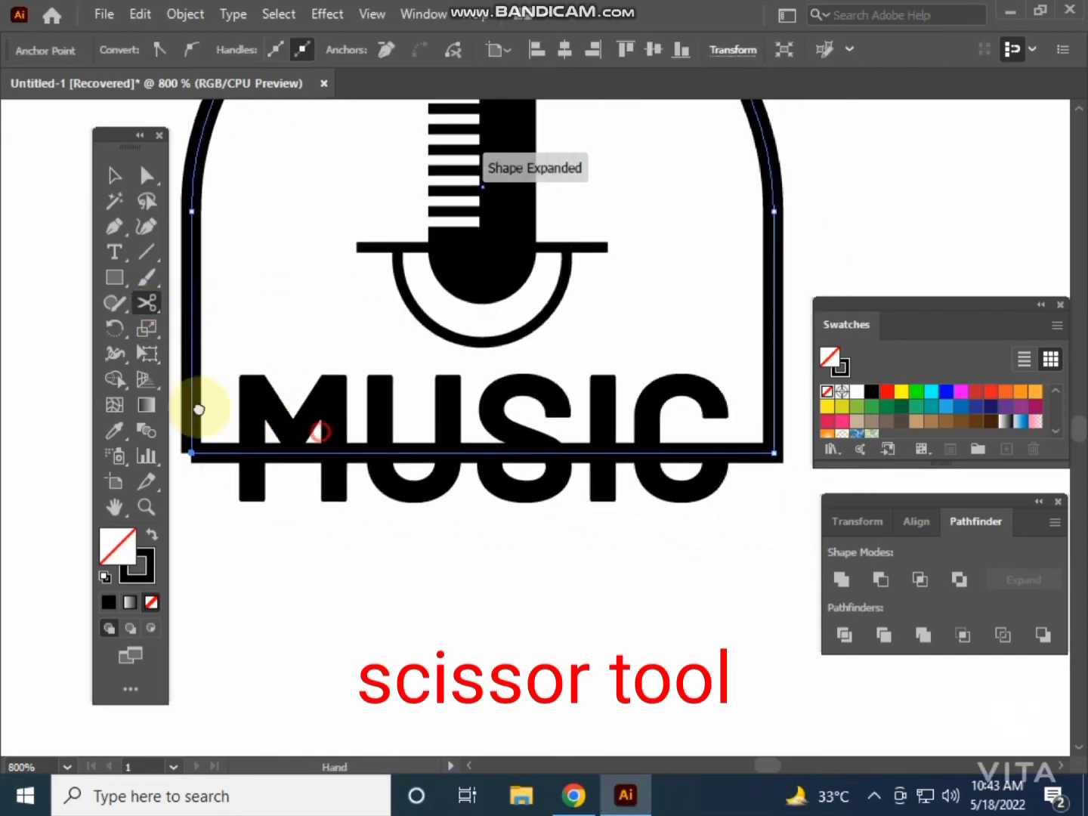
pyautogui.click(671, 438)
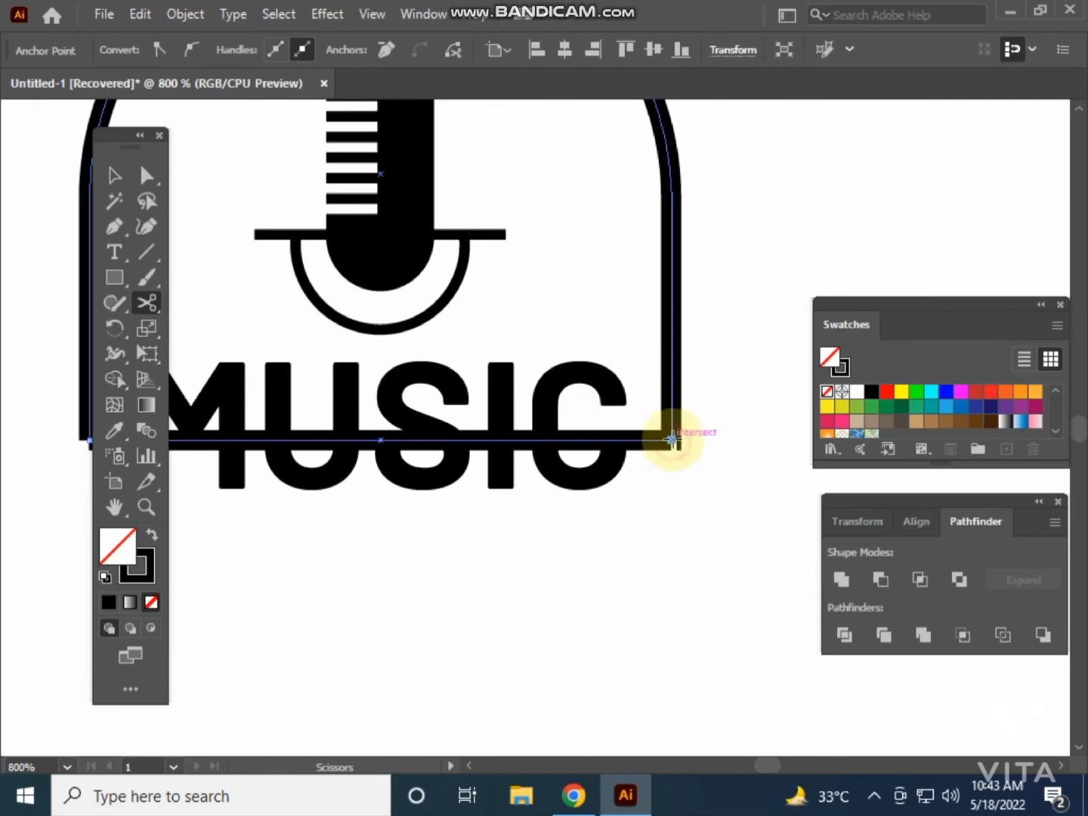
# - Delete the detached bottom line running through MUSIC
pyautogui.scroll(-1, 671, 438)
pyautogui.click(116, 177)
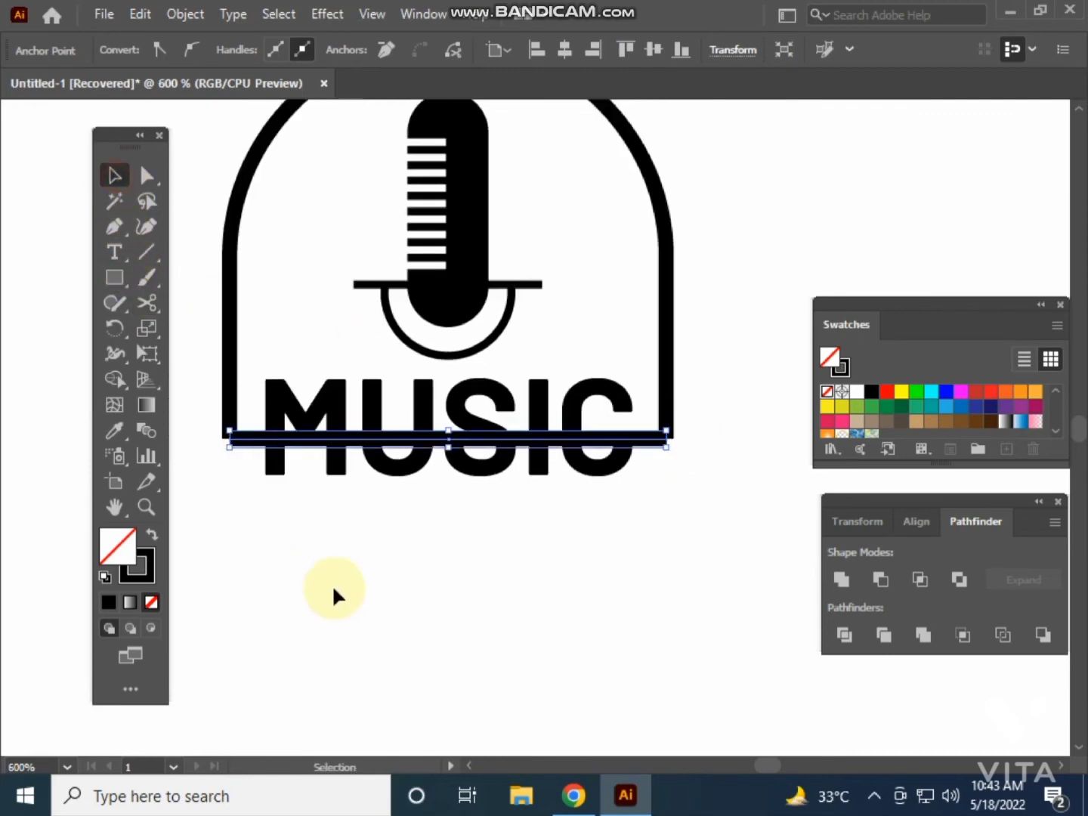
pyautogui.press('Delete')
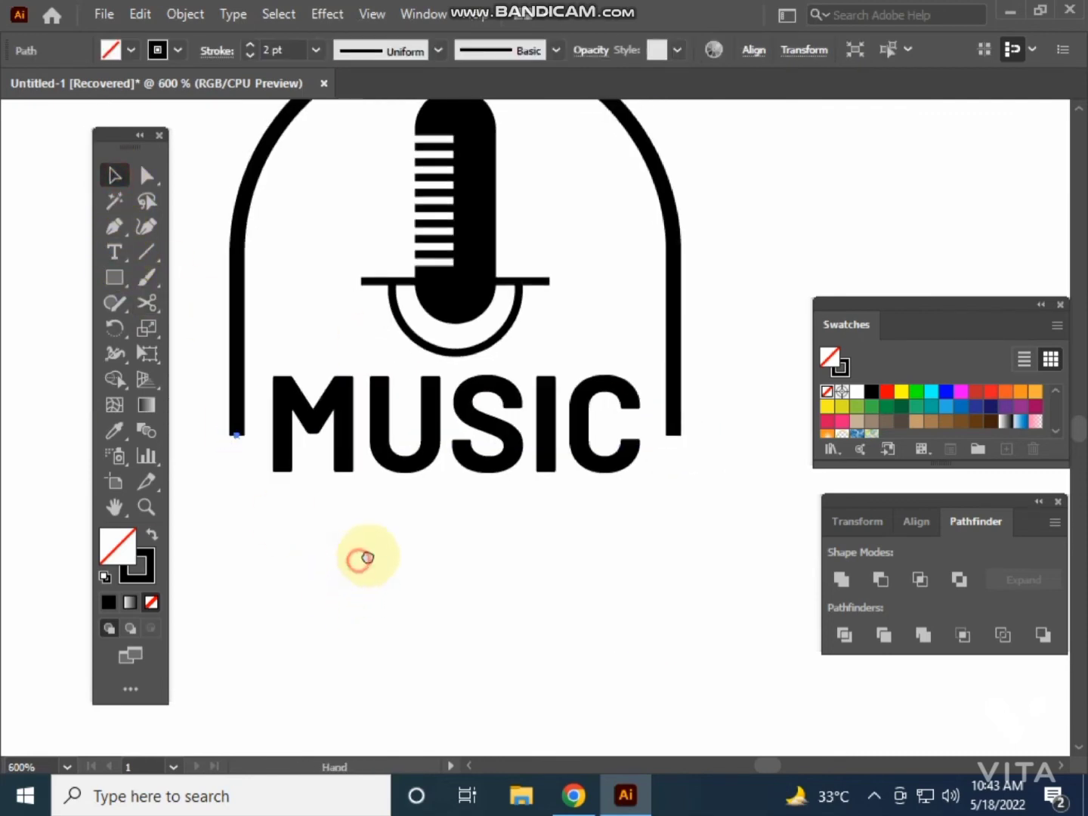
pyautogui.click(200, 521)
pyautogui.moveTo(278, 505); pyautogui.dragTo(308, 506)
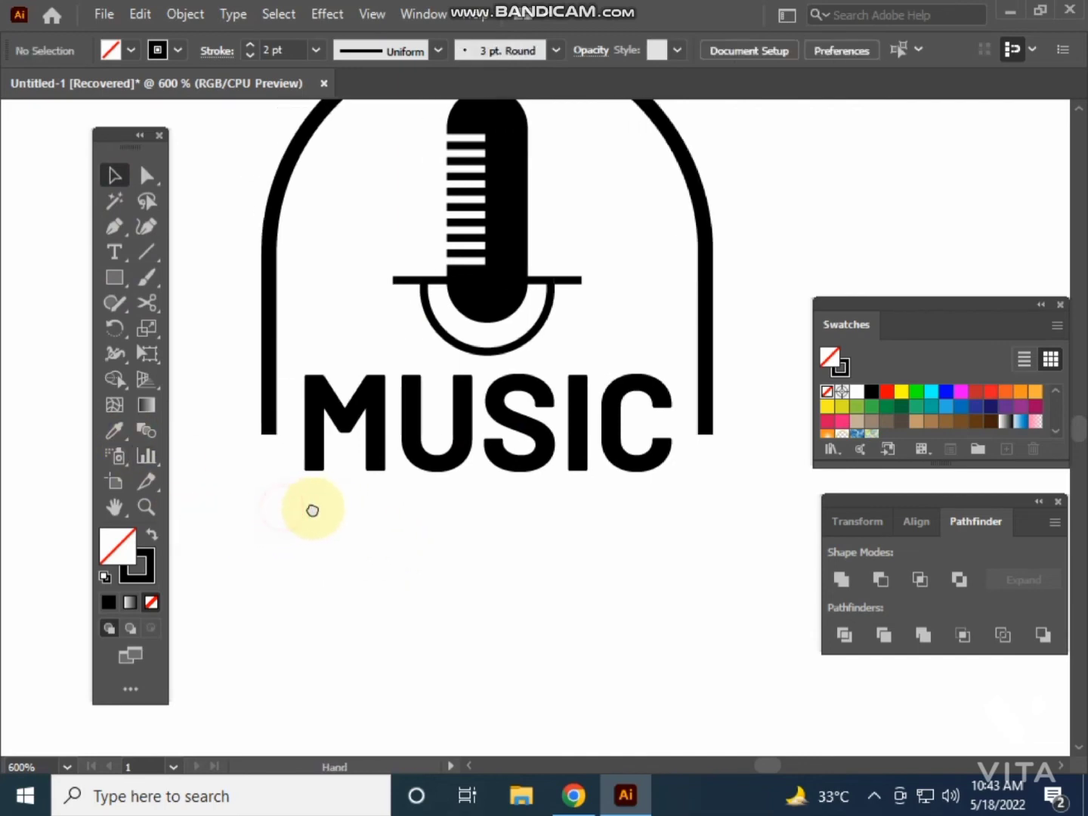
# - Draw a small solid black rectangle cap at the end of the left arch leg
pyautogui.click(114, 278)
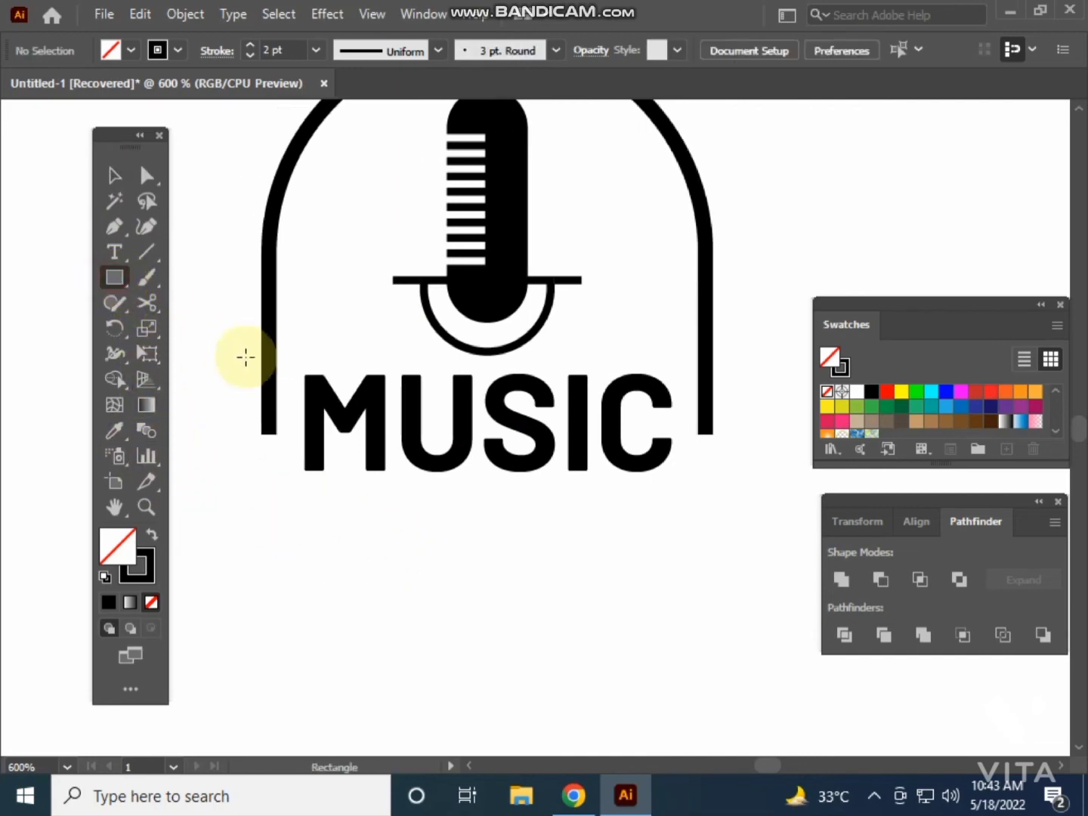
pyautogui.scroll(2, 296, 391)
pyautogui.moveTo(300, 394); pyautogui.dragTo(426, 419)
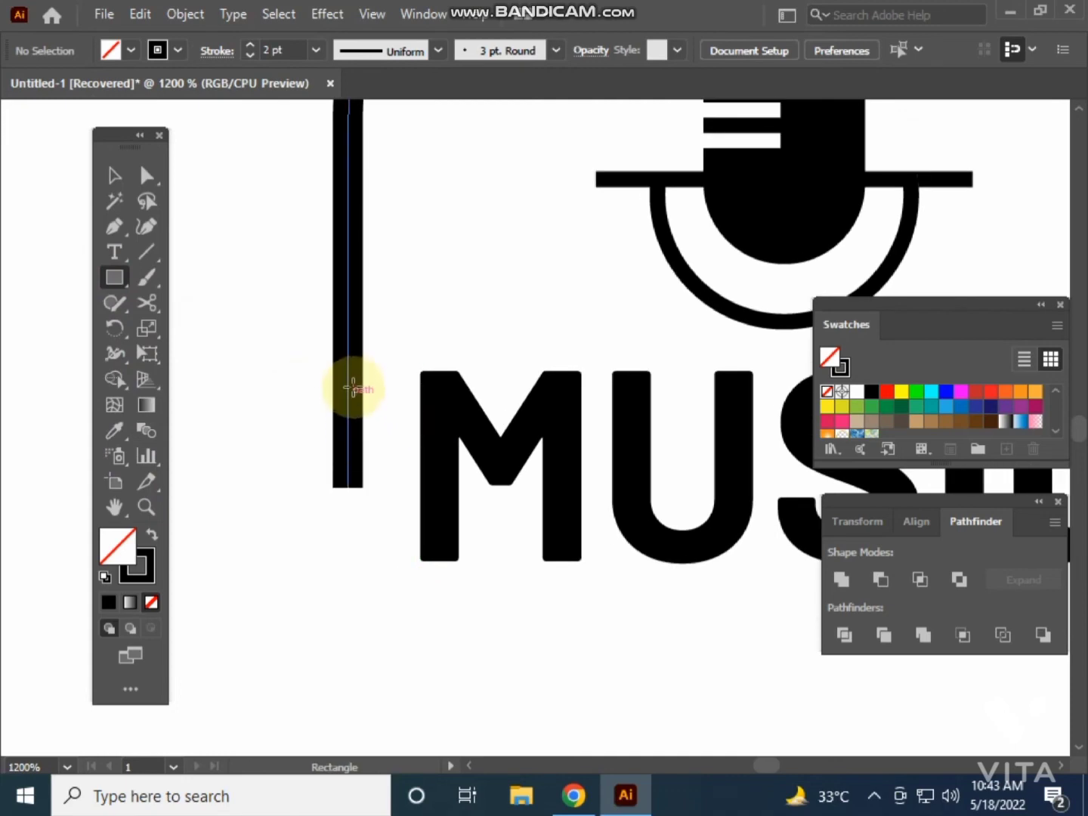
pyautogui.moveTo(352, 381); pyautogui.dragTo(383, 487)
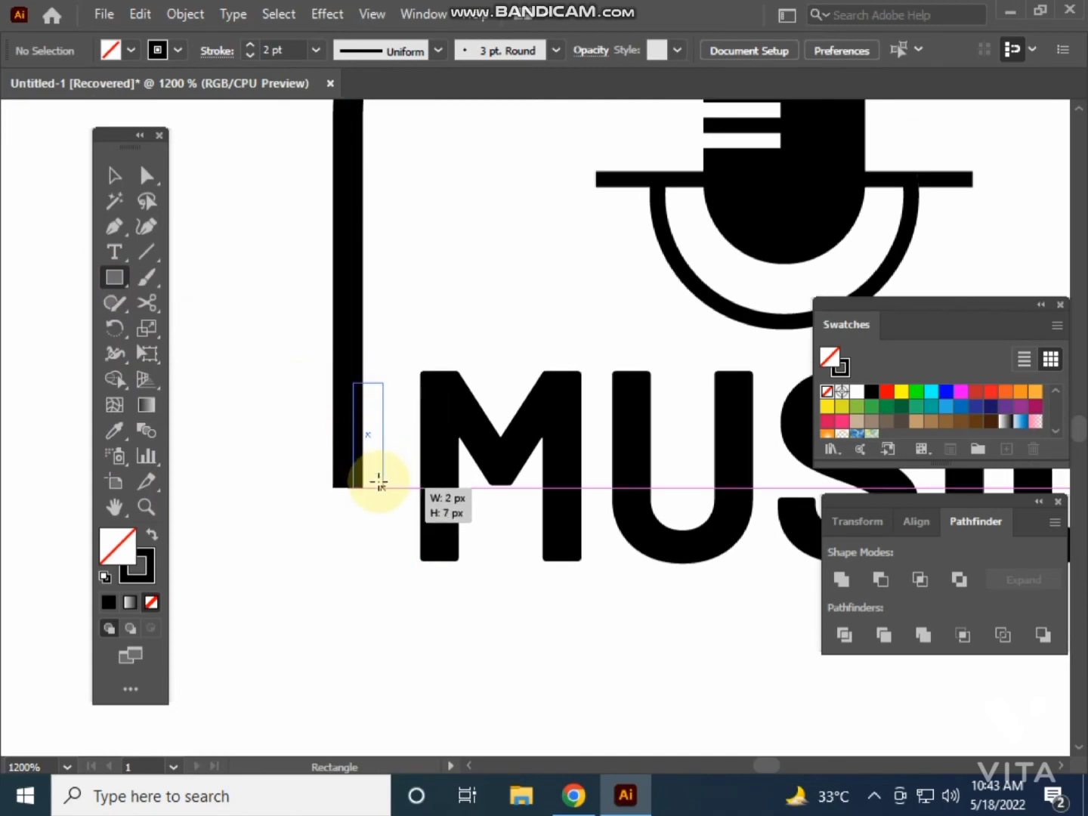
pyautogui.click(150, 534)
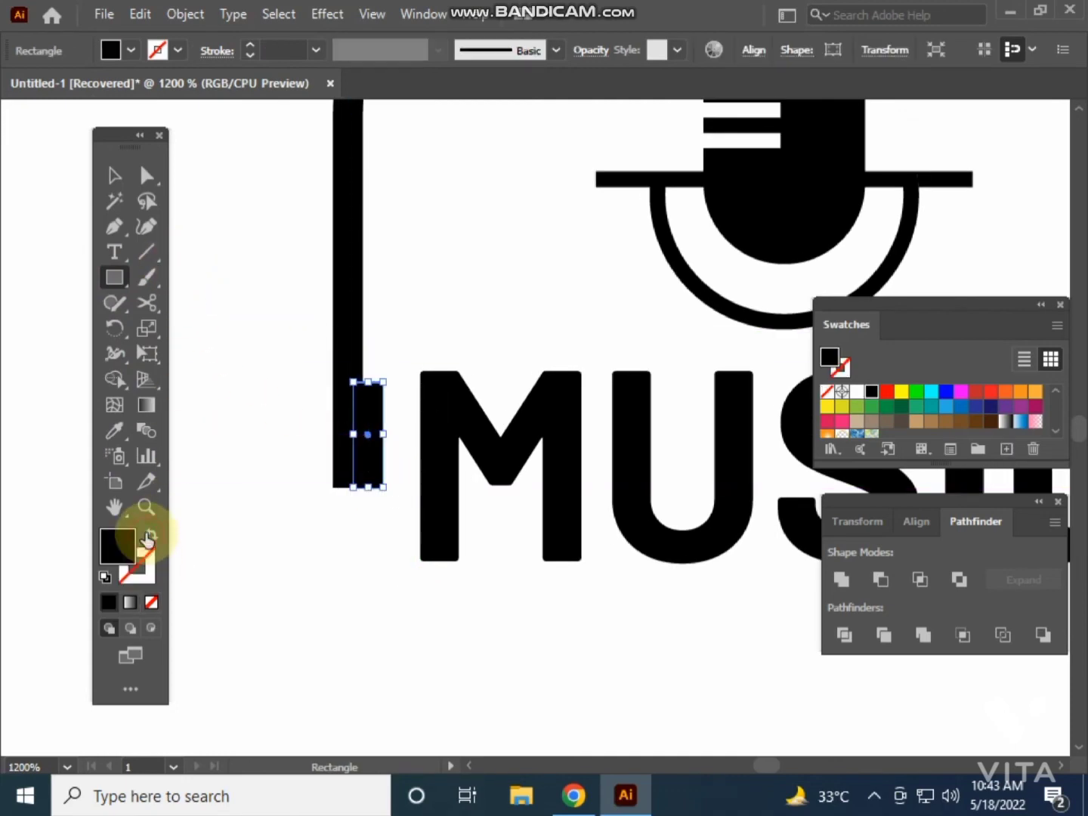
pyautogui.click(111, 181)
pyautogui.click(237, 181)
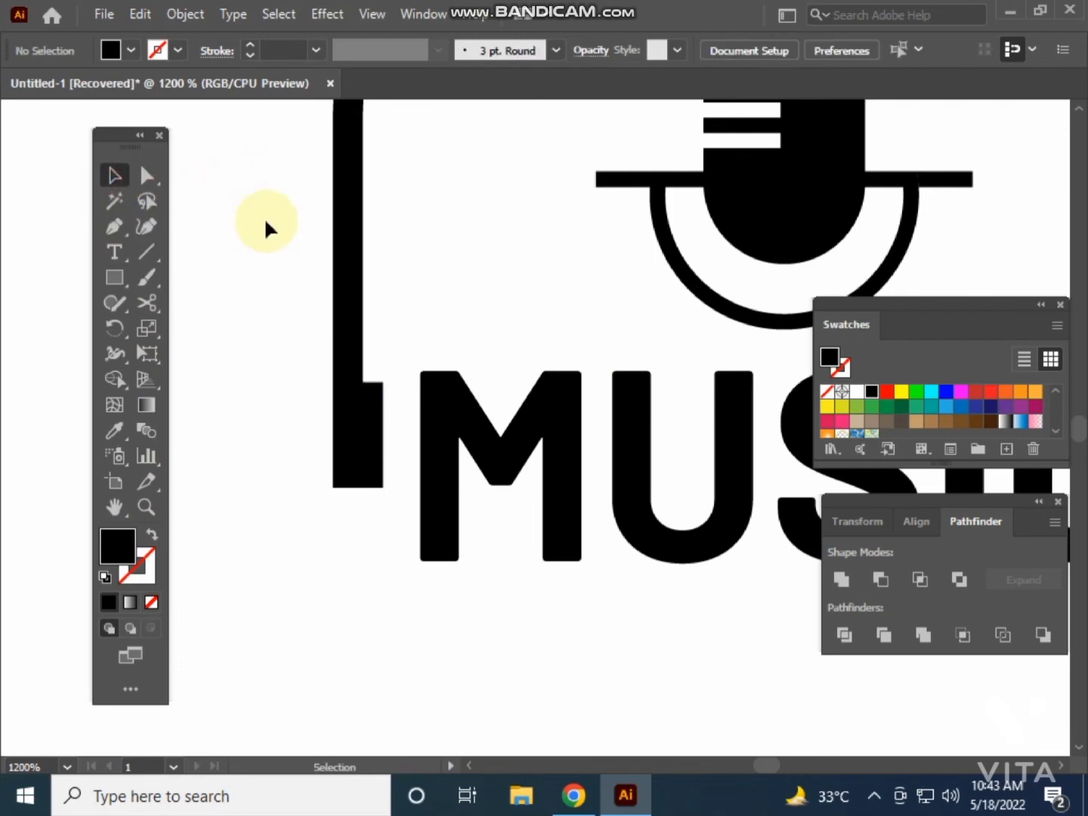
# - Duplicate the end cap onto the end of the right arch leg
pyautogui.scroll(-2, 264, 217)
pyautogui.moveTo(393, 373); pyautogui.dragTo(355, 432)
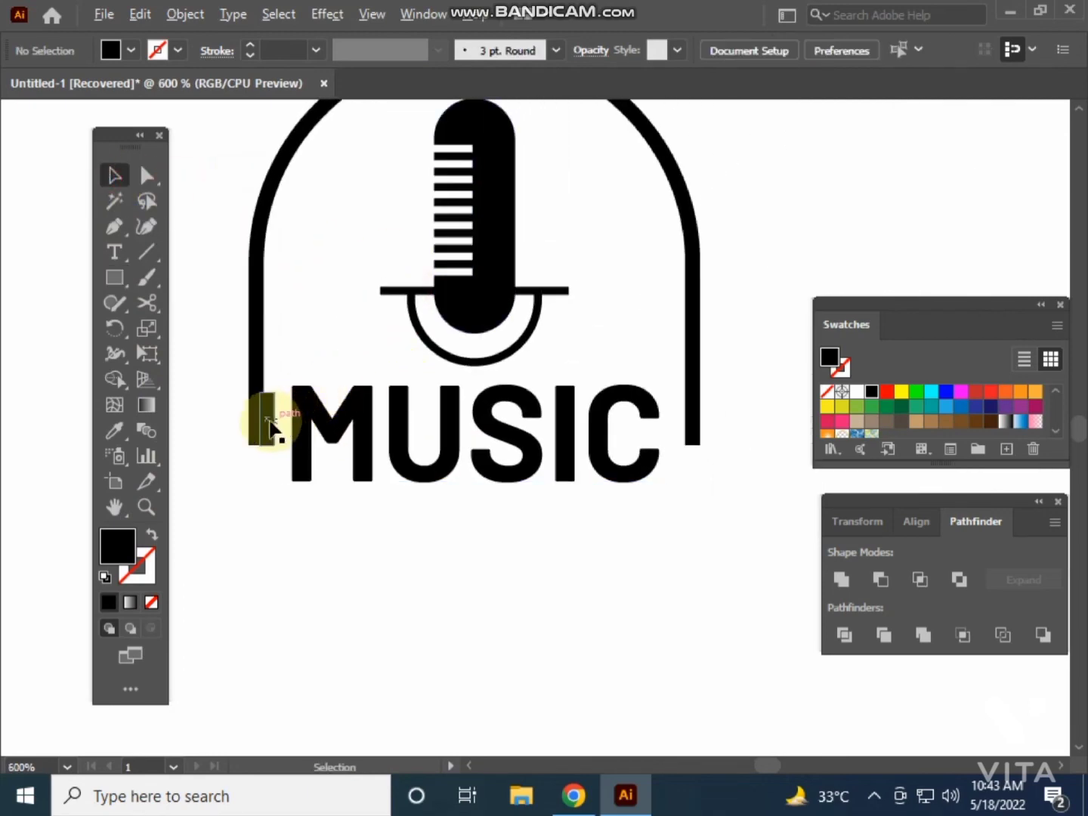
pyautogui.moveTo(267, 426); pyautogui.dragTo(681, 443)
pyautogui.click(717, 513)
pyautogui.scroll(-1, 711, 513)
pyautogui.moveTo(711, 514); pyautogui.dragTo(667, 520)
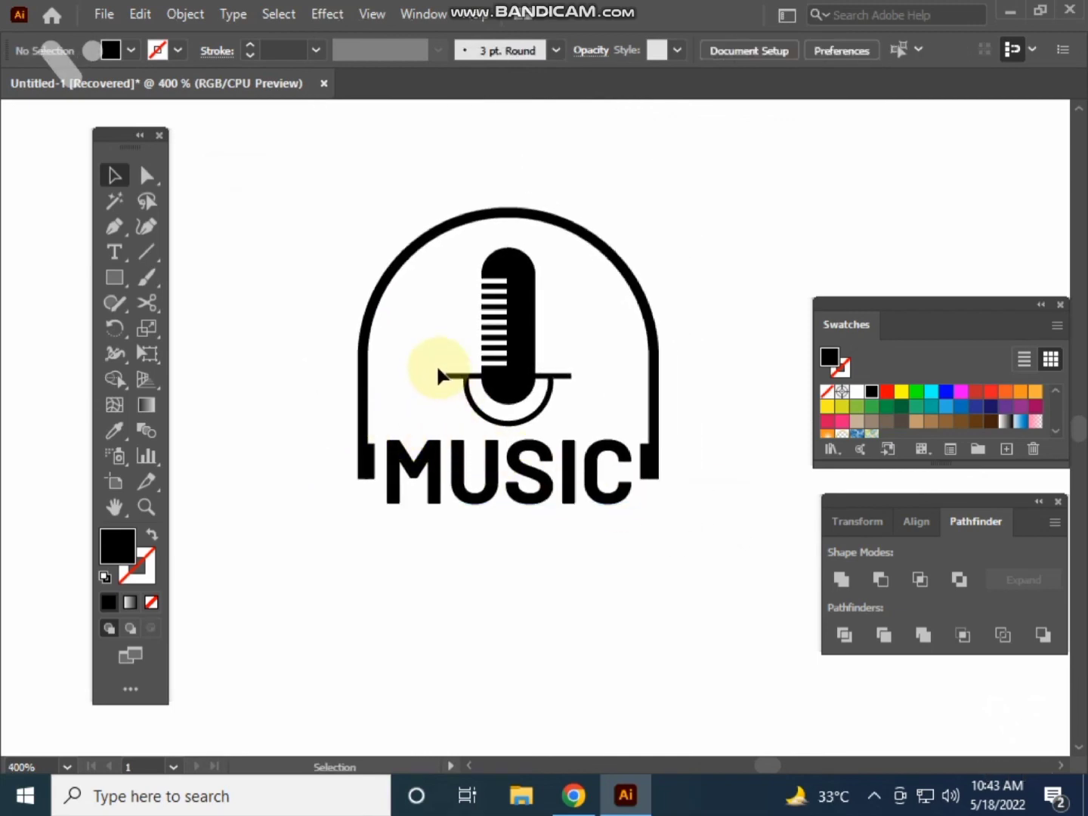
# - Nudge the microphone and MUSIC group slightly upward
pyautogui.moveTo(474, 373); pyautogui.dragTo(555, 427)
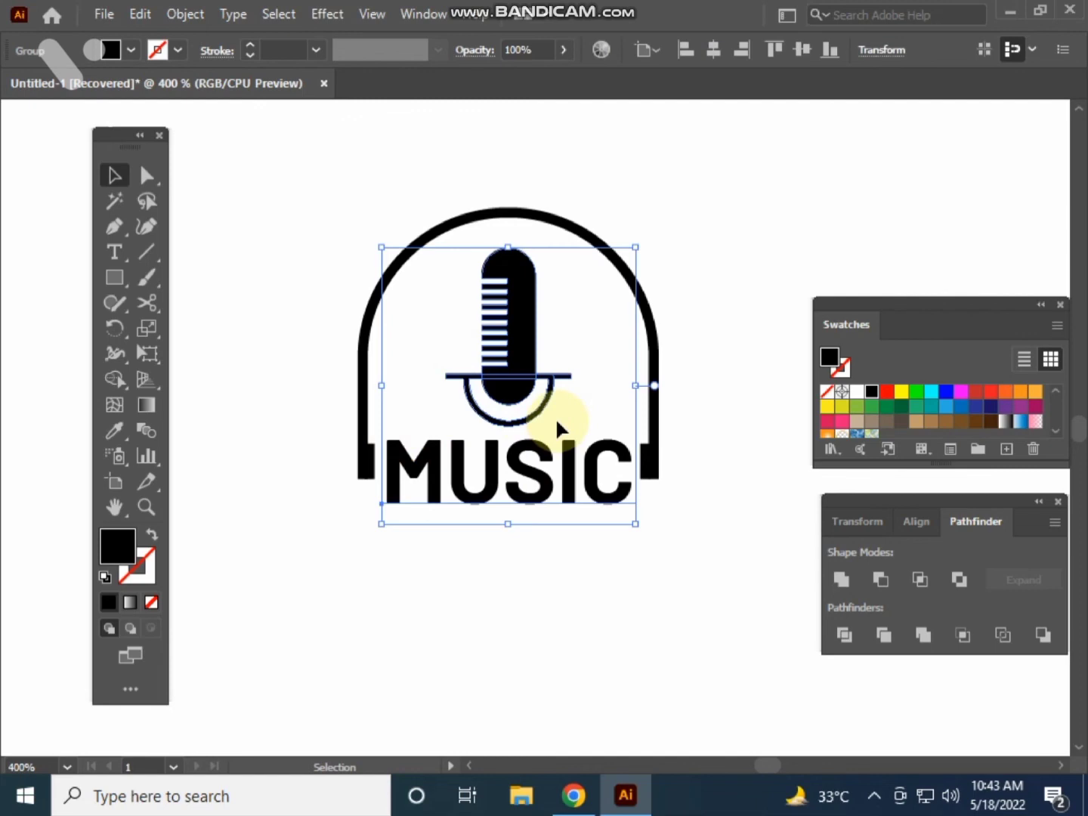
pyautogui.press('Up')
pyautogui.press('Up')
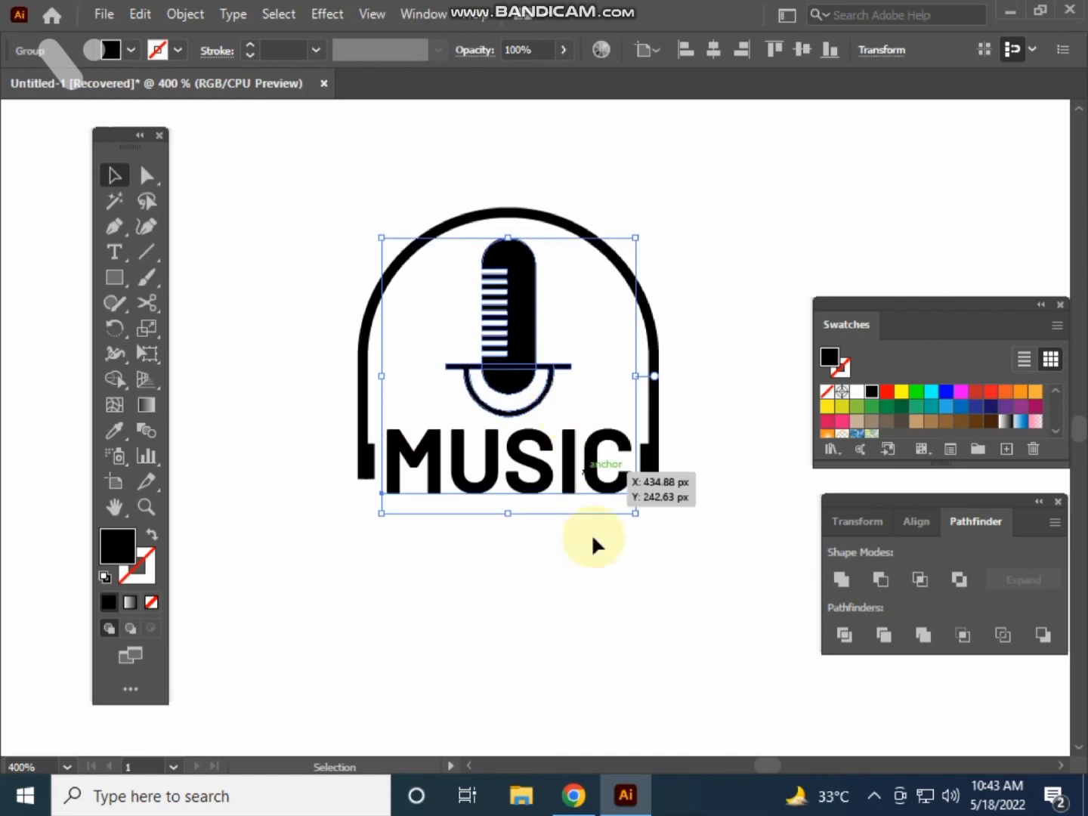
pyautogui.click(606, 596)
pyautogui.moveTo(612, 520); pyautogui.dragTo(648, 521)
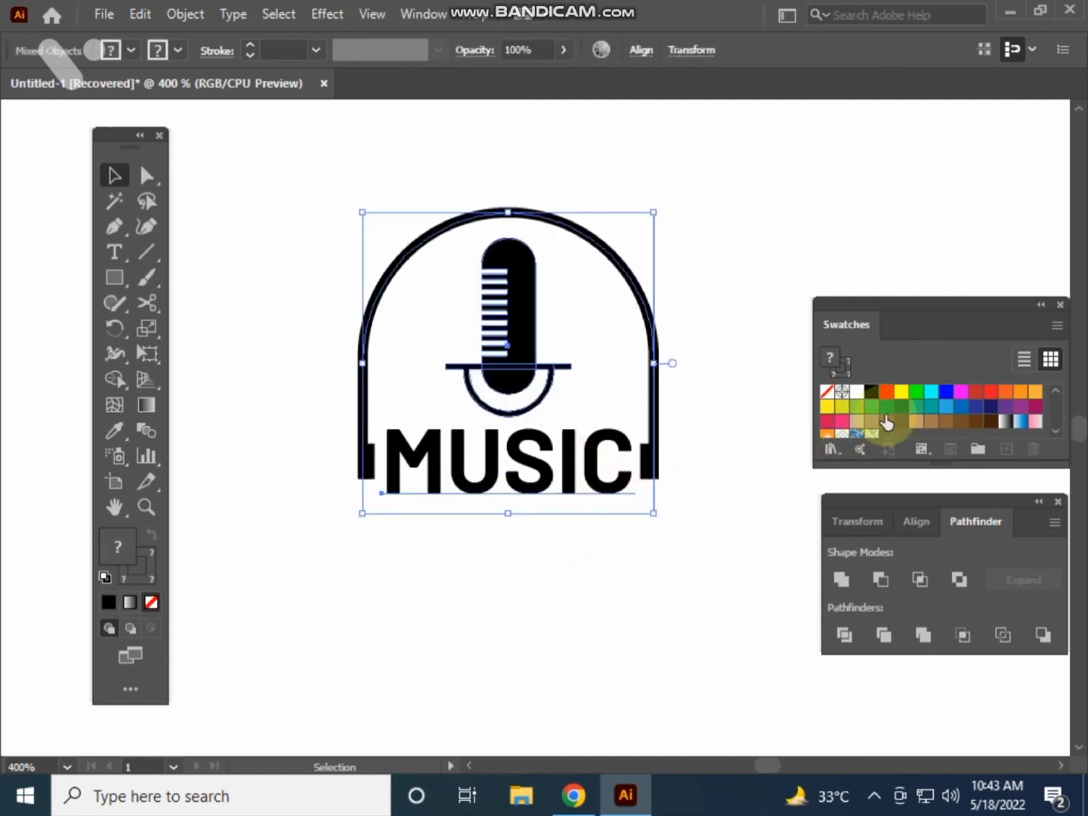
pyautogui.click(648, 590)
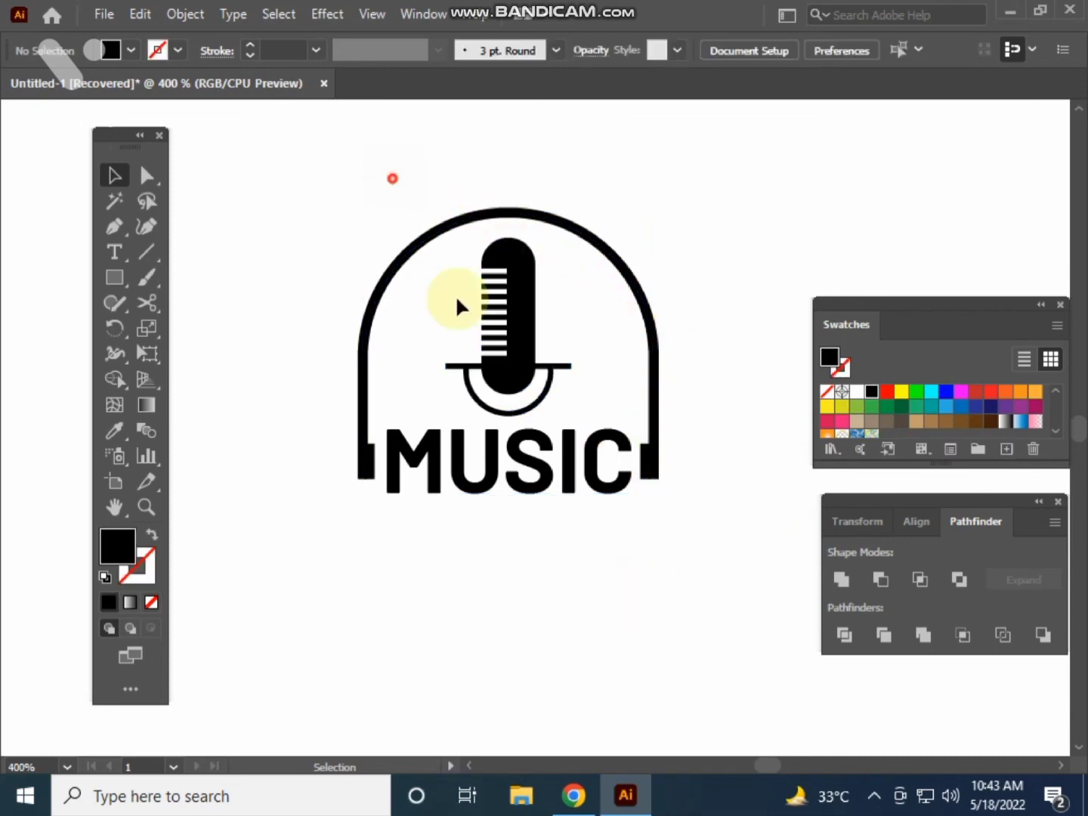
# - Expand the whole logo's fills and strokes with Object > Expand, then colour the microphone group red
pyautogui.moveTo(391, 174); pyautogui.dragTo(676, 601)
pyautogui.click(188, 15)
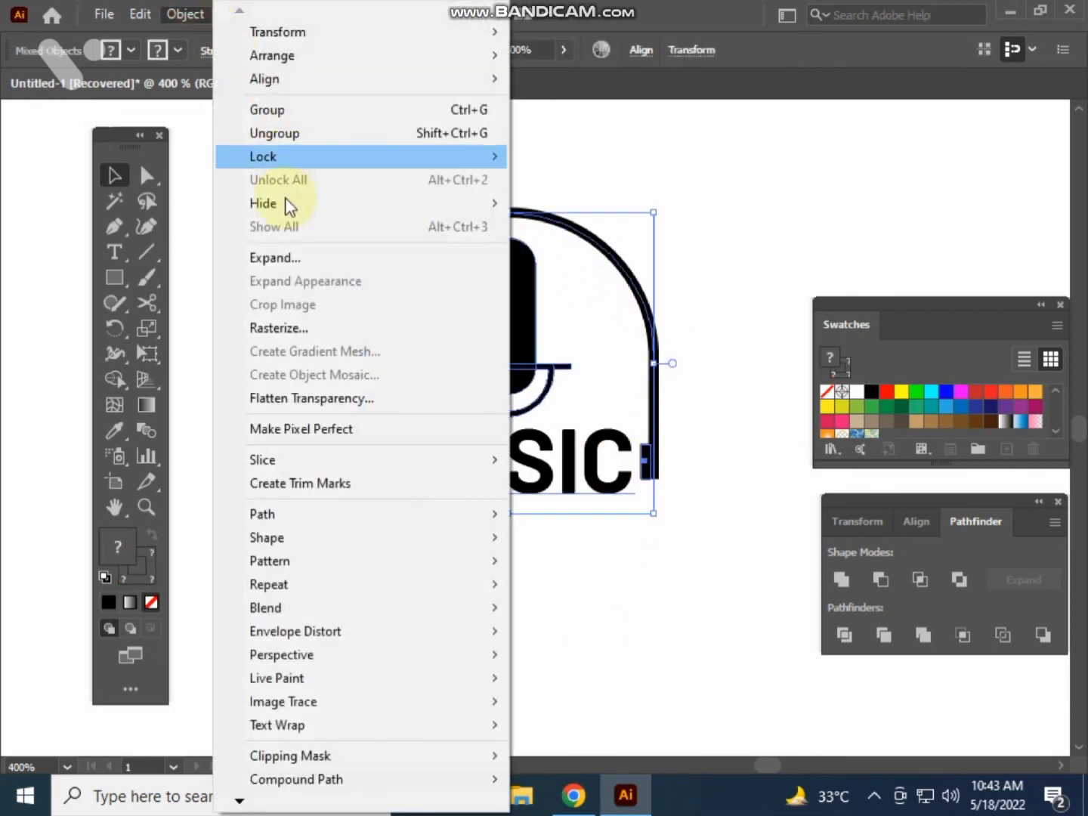
pyautogui.click(295, 259)
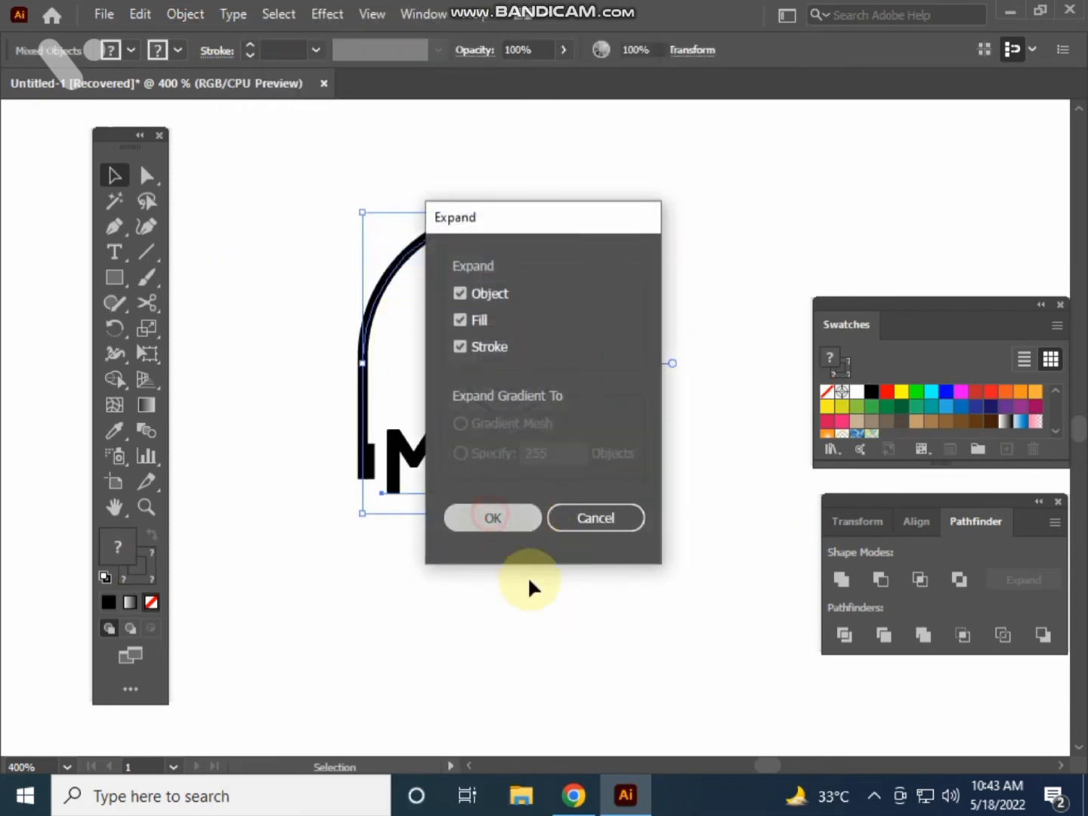
pyautogui.click(530, 602)
pyautogui.click(506, 354)
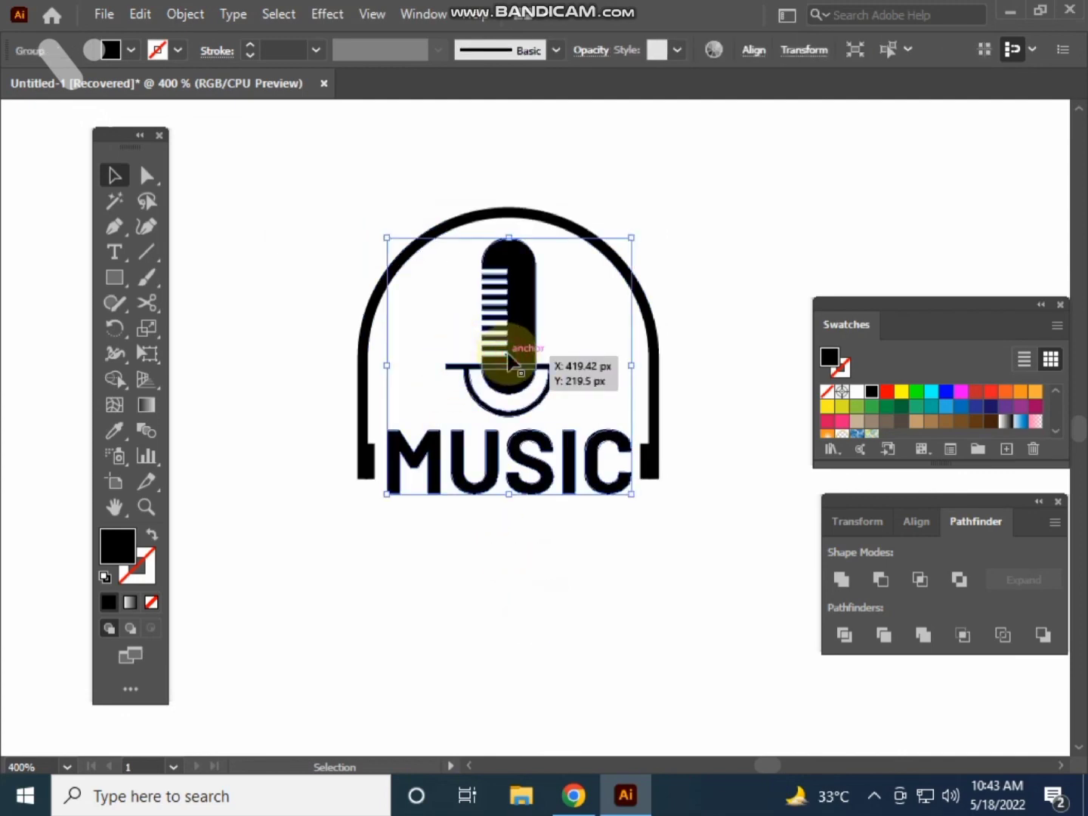
pyautogui.click(902, 408)
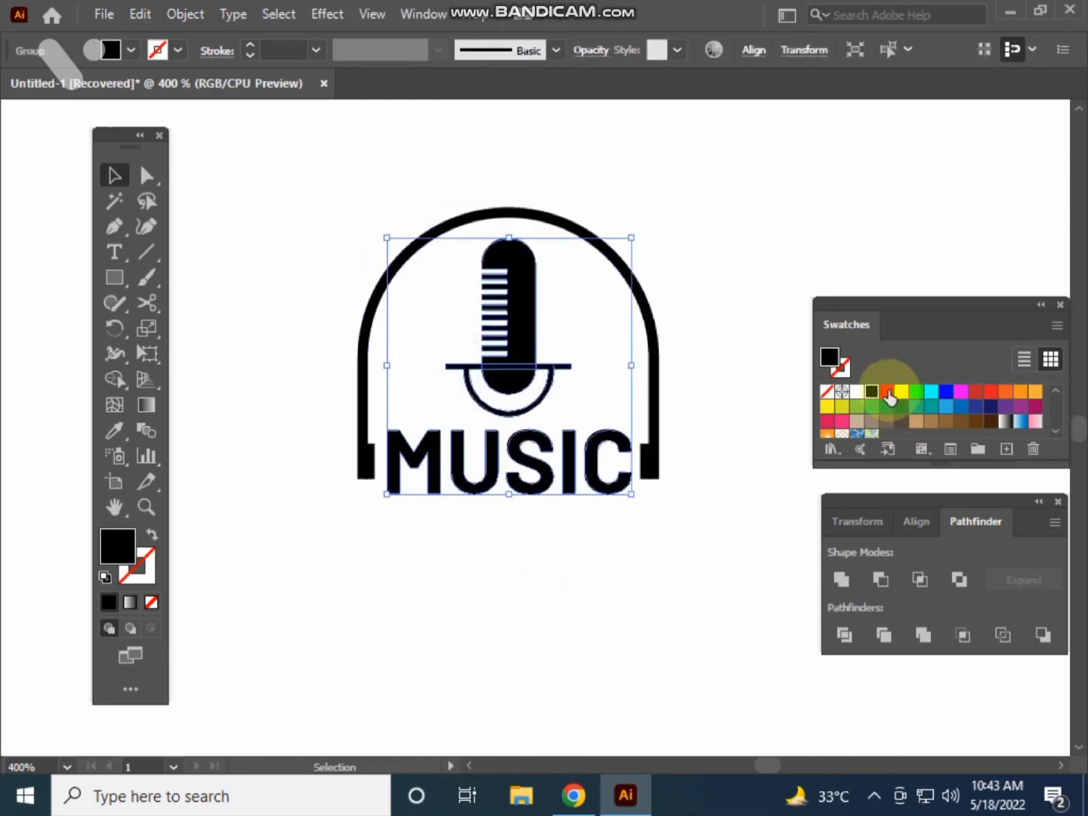
# - Colour the headphone arch and the right end cap blue
pyautogui.click(673, 533)
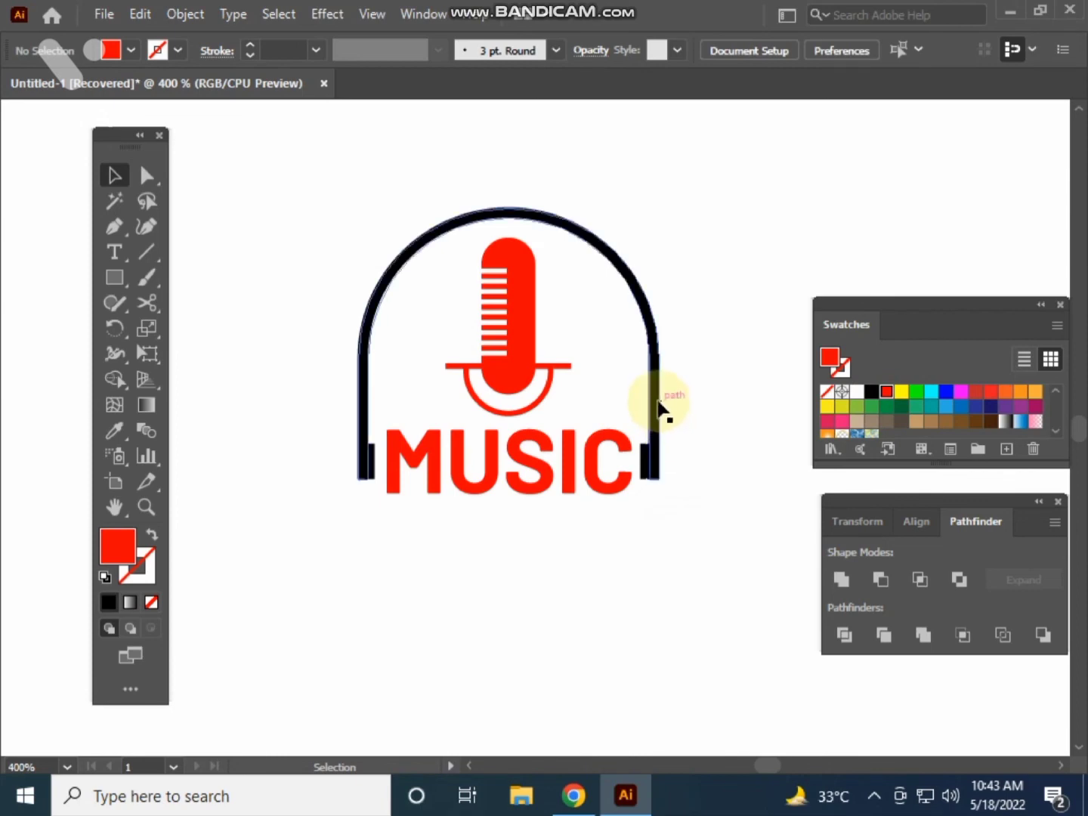
pyautogui.click(655, 405)
pyautogui.click(946, 390)
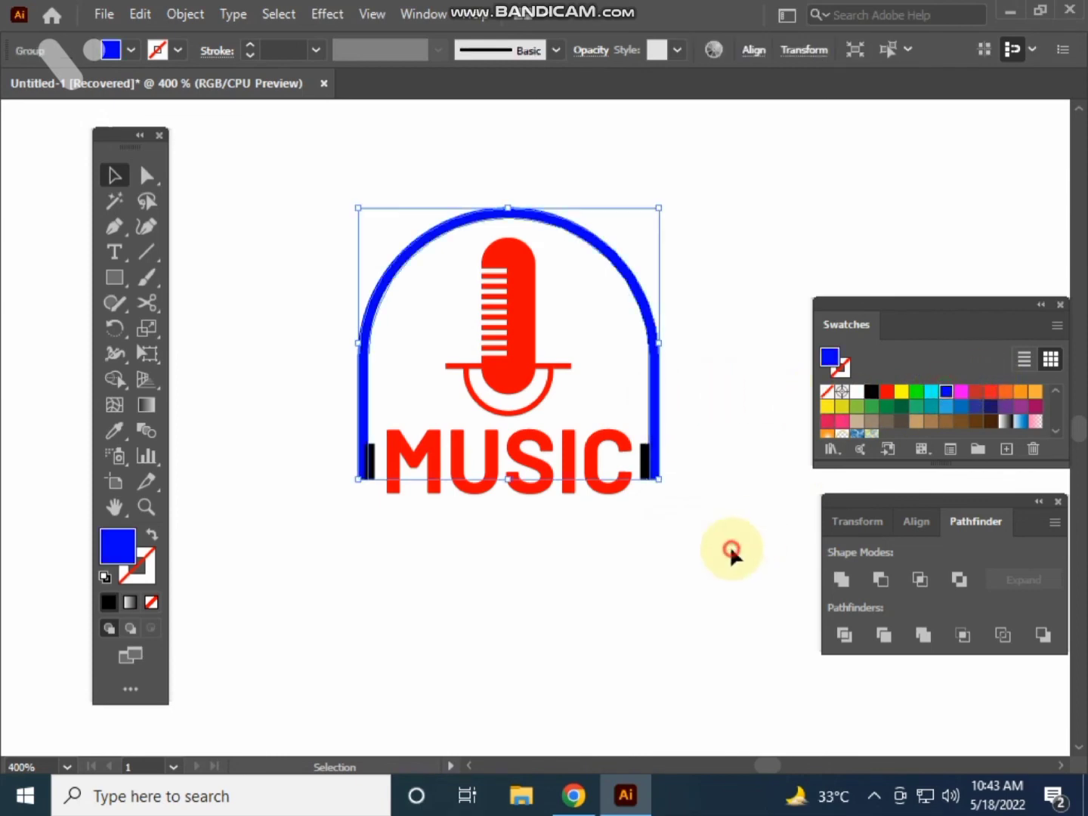
pyautogui.click(732, 550)
pyautogui.moveTo(641, 465); pyautogui.dragTo(643, 466)
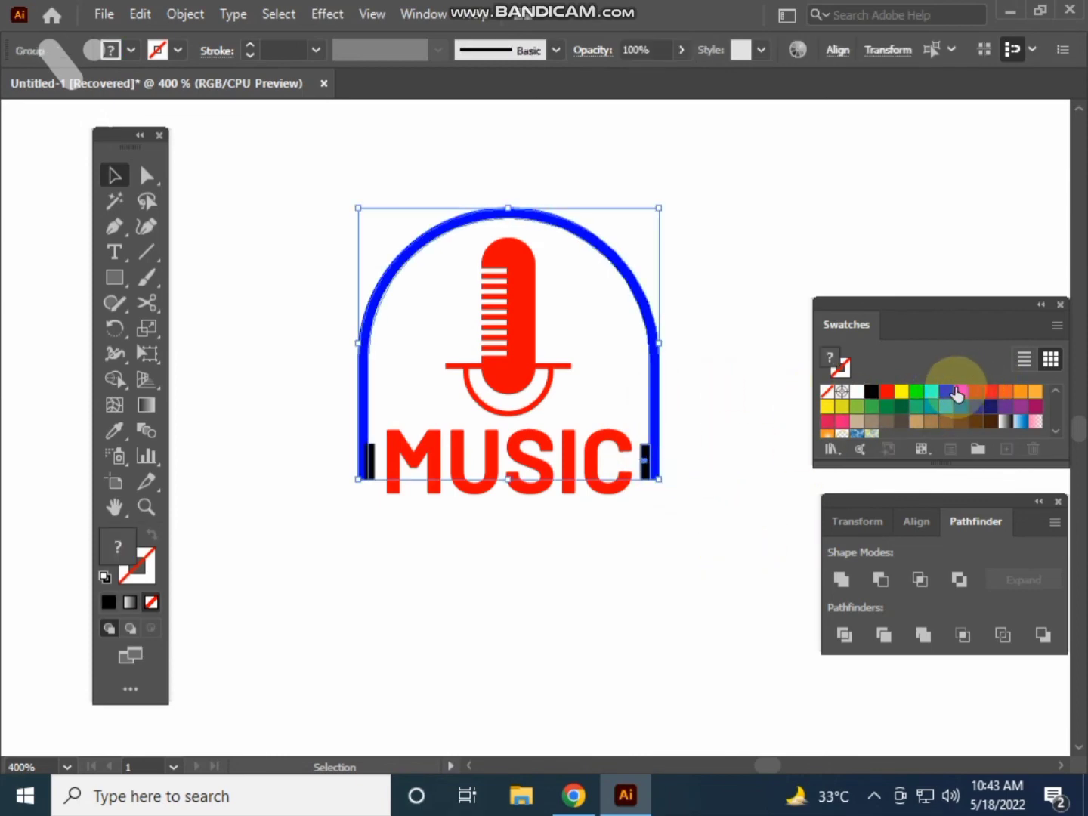
pyautogui.click(944, 393)
# - Colour the left end cap blue and zoom out to view the finished logo
pyautogui.click(641, 579)
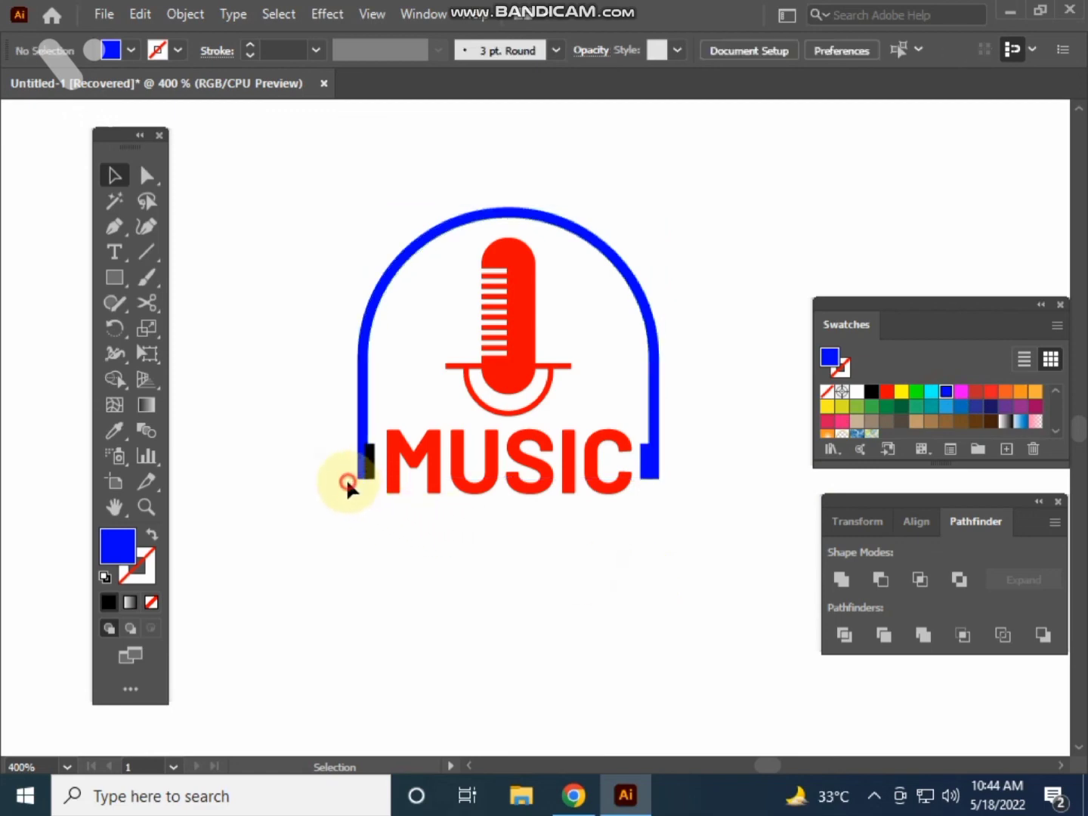
pyautogui.moveTo(371, 467); pyautogui.dragTo(371, 468)
pyautogui.click(944, 400)
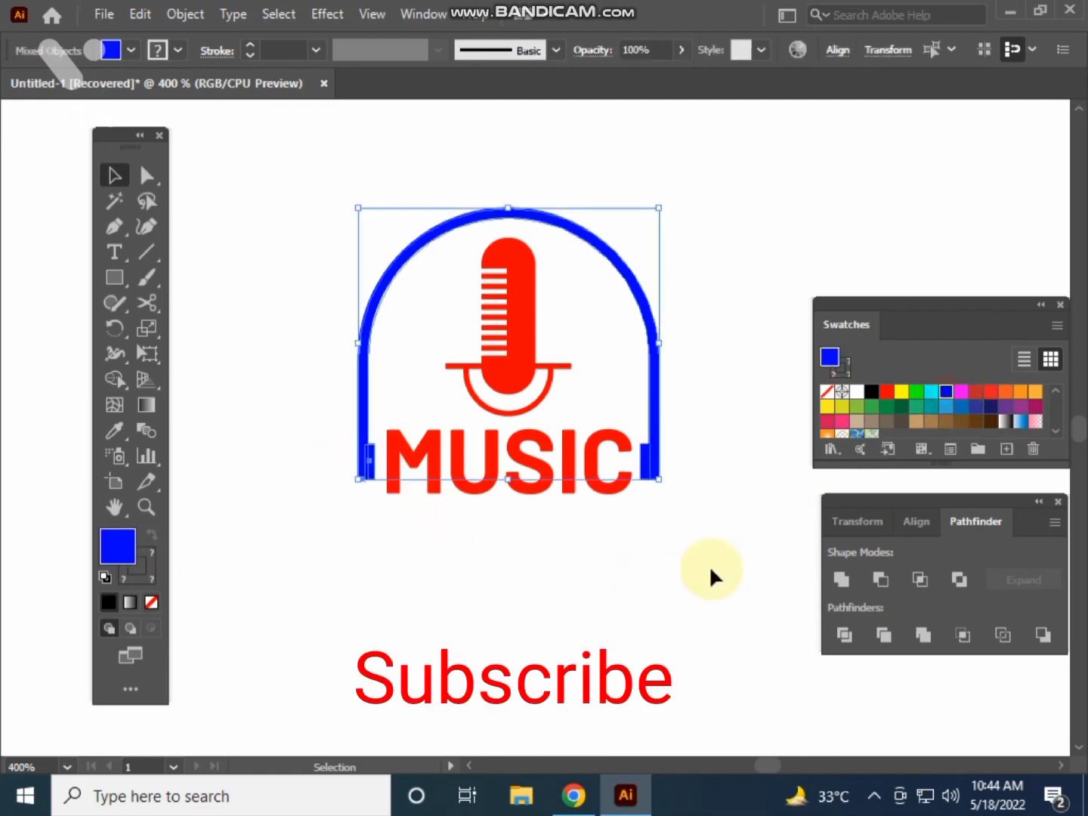
pyautogui.click(677, 574)
pyautogui.hotkey('ctrl', '-')
pyautogui.moveTo(675, 574); pyautogui.dragTo(608, 578)
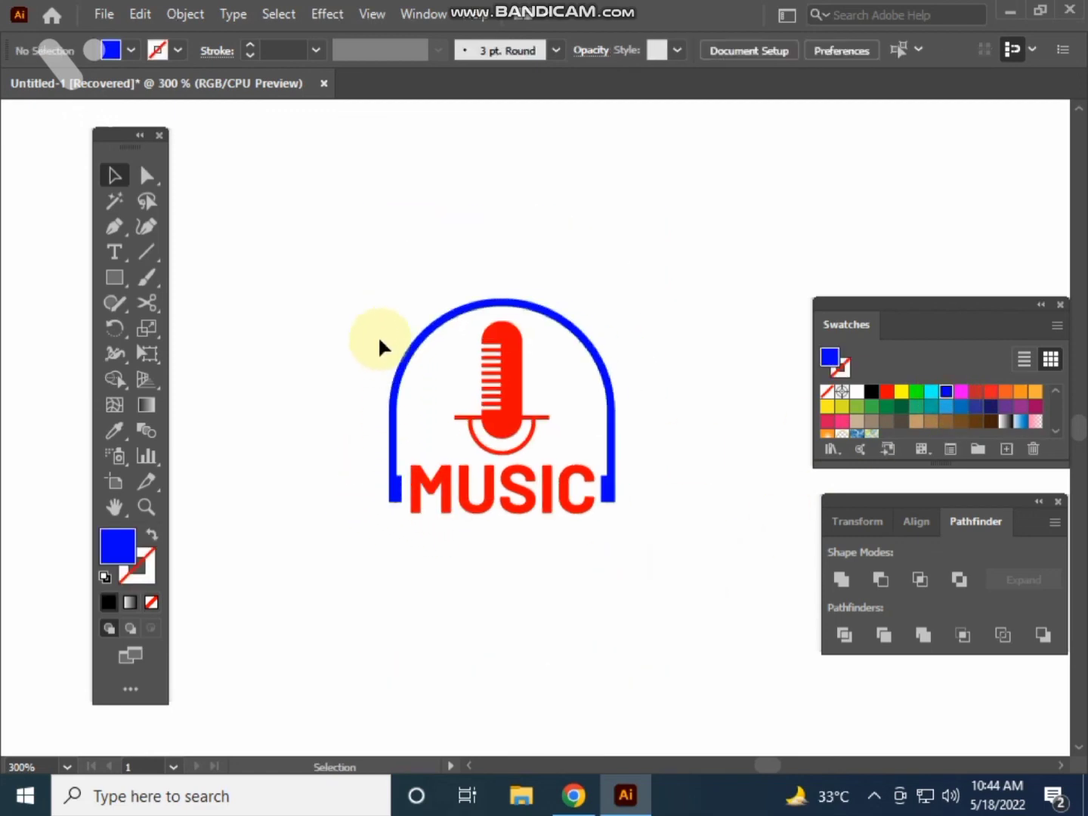